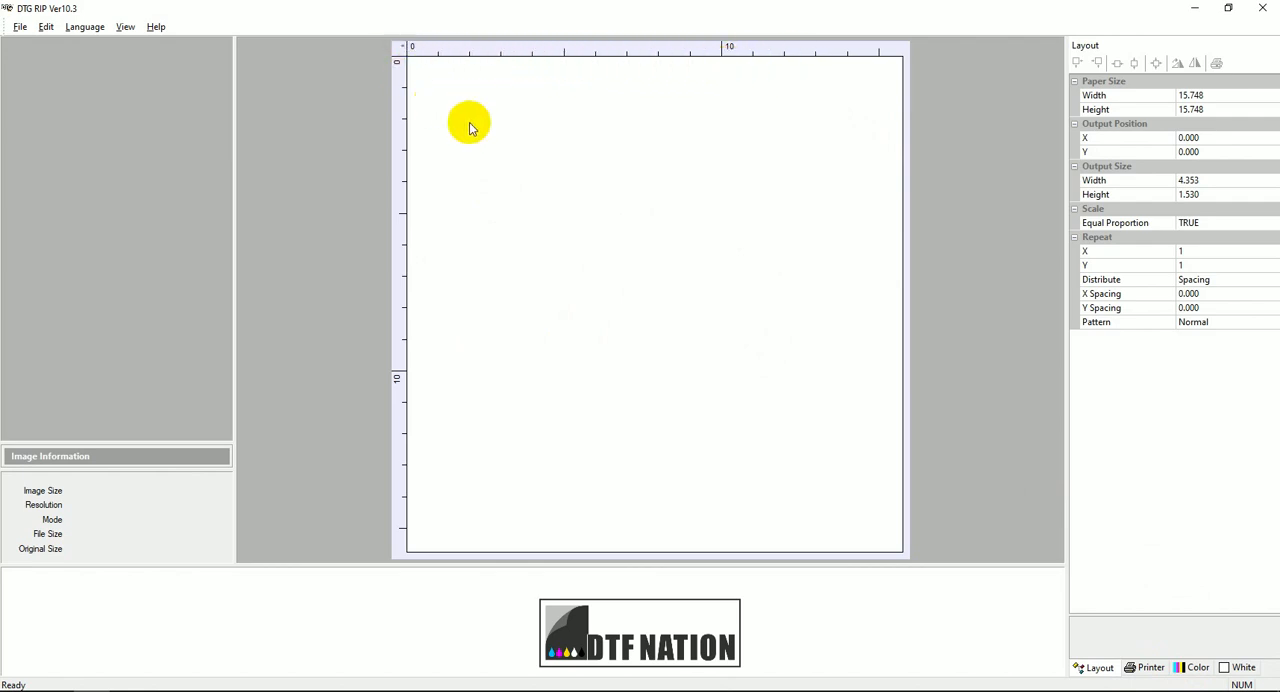
Change the measurement unit to mm.
left_click(20, 27)
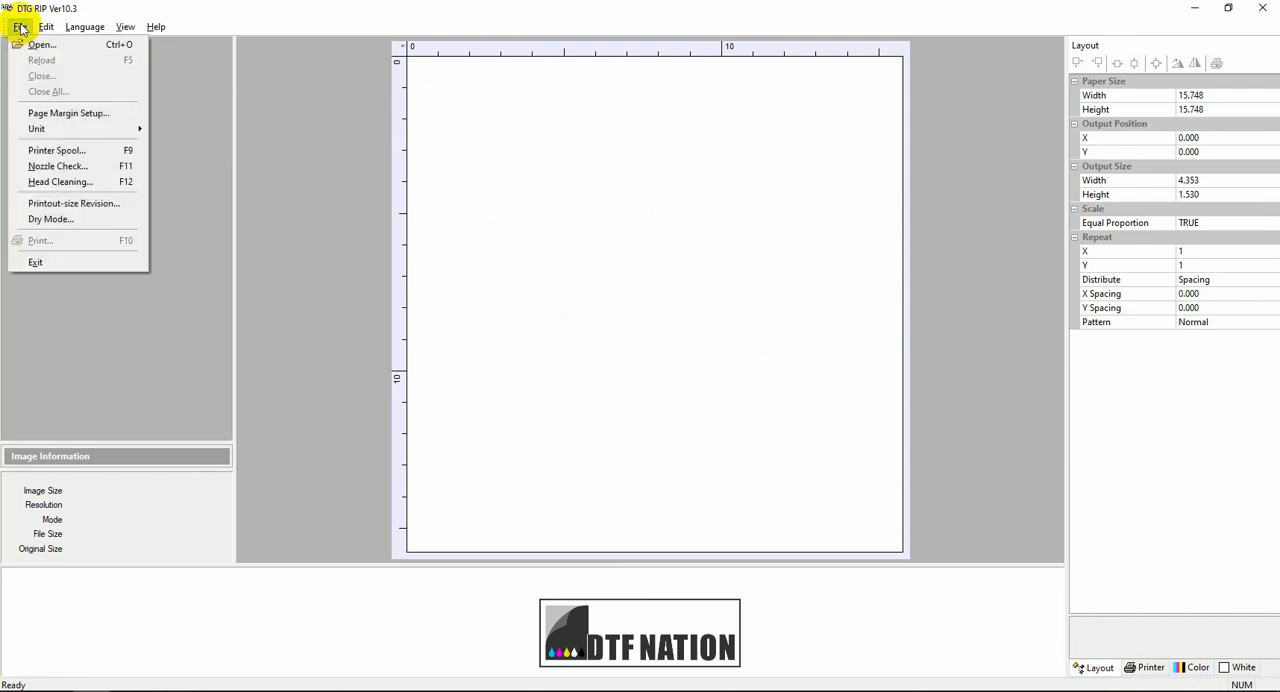
mouse_move(40, 128)
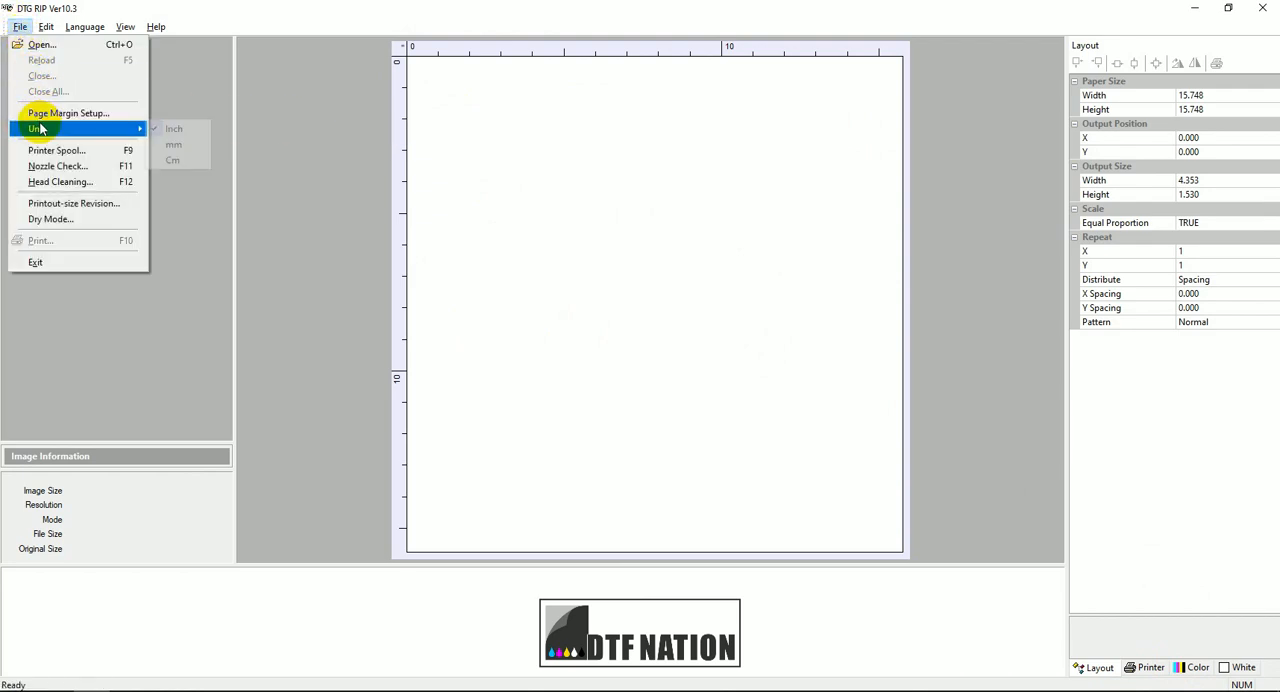
left_click(175, 146)
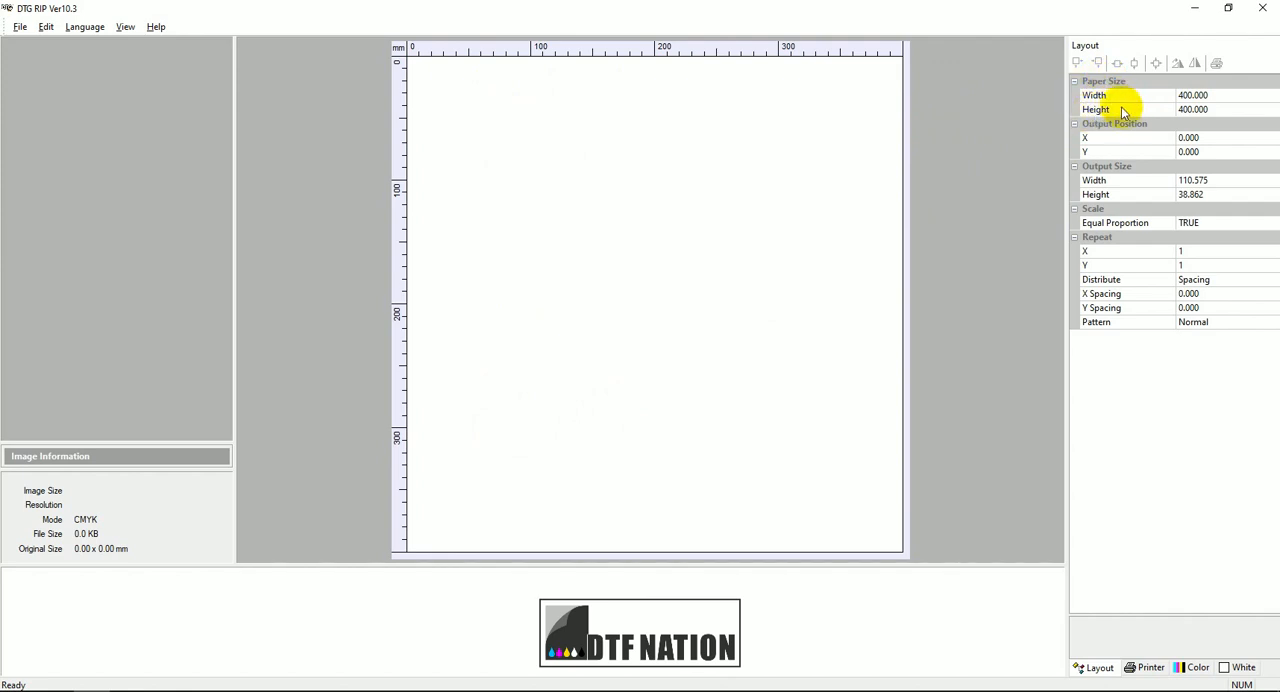
Set the paper size to 210 mm wide and 297 mm high.
left_click(1218, 97)
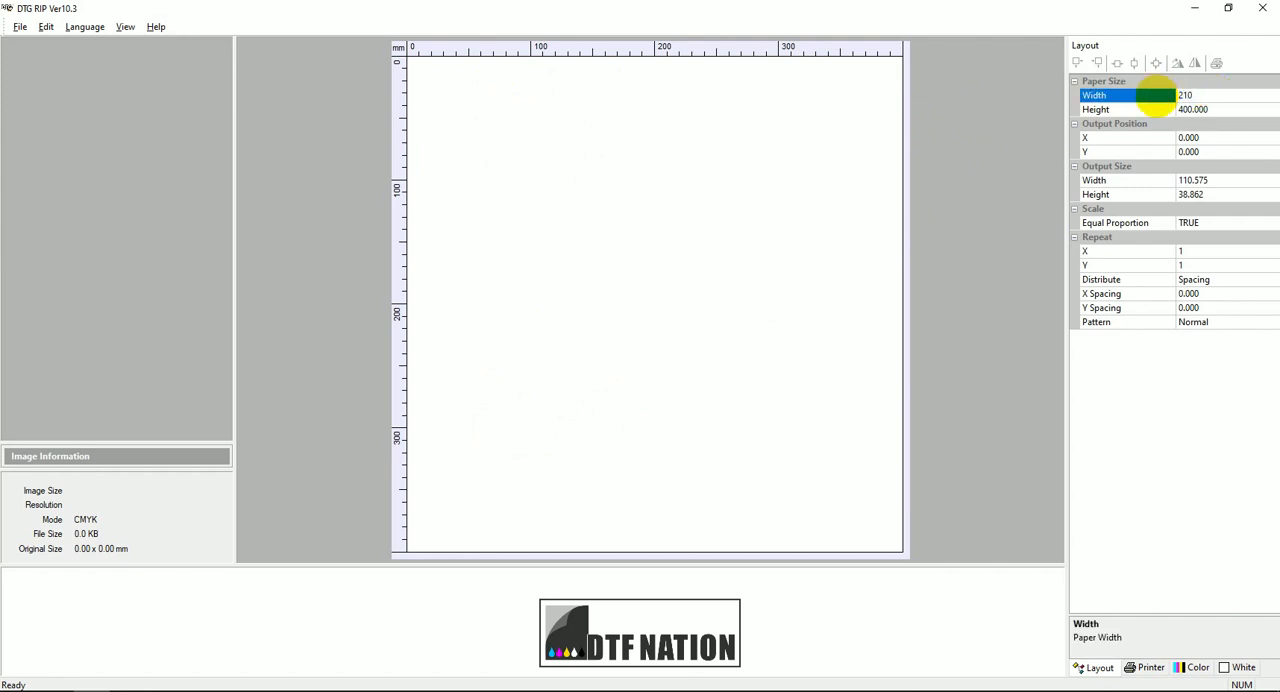
key("Return")
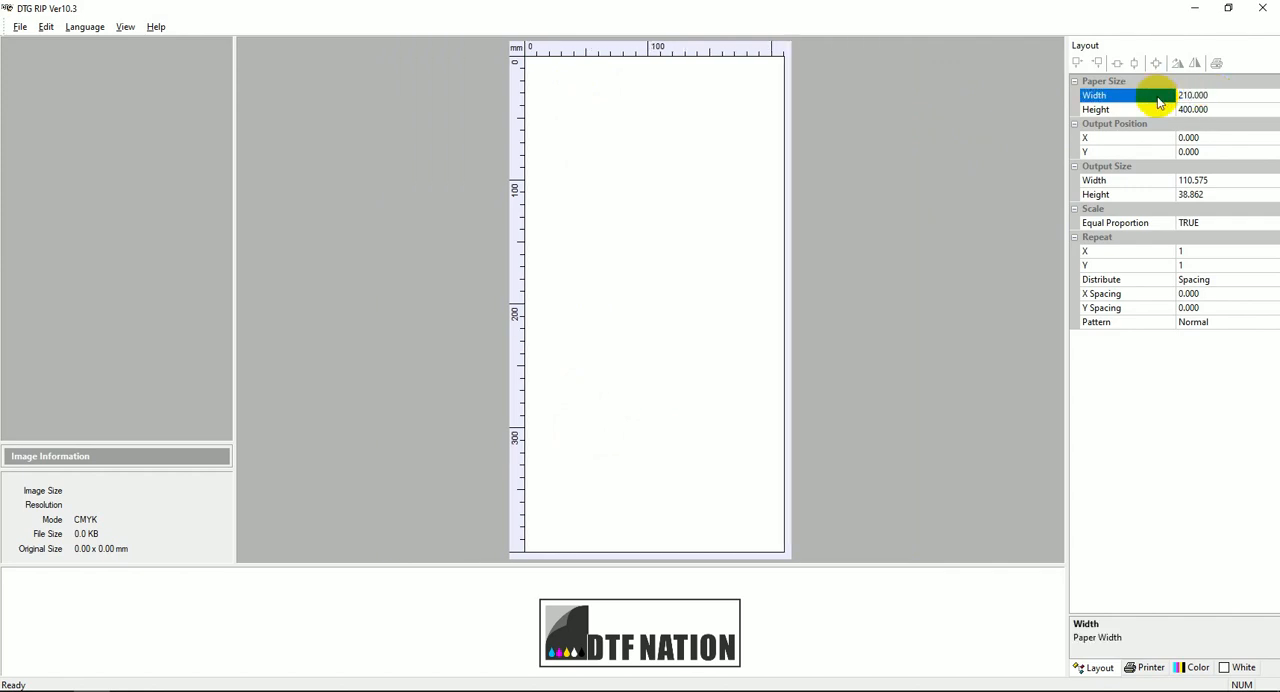
left_click(1213, 110)
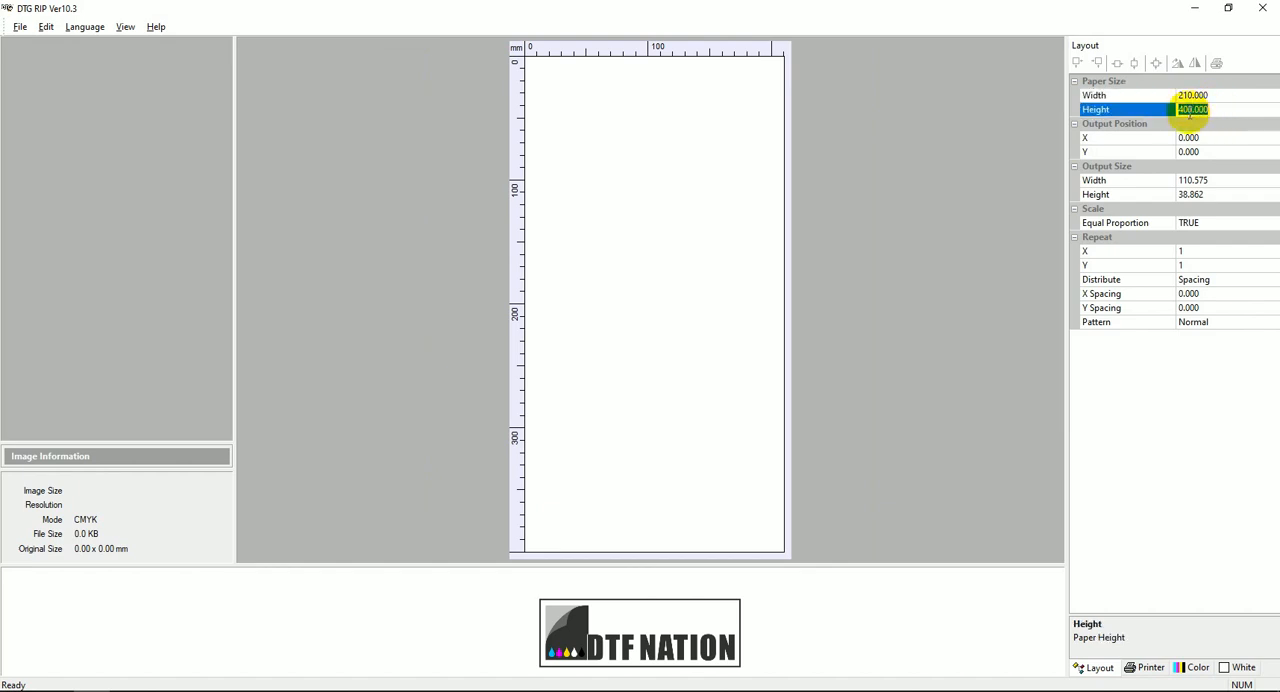
key("Return")
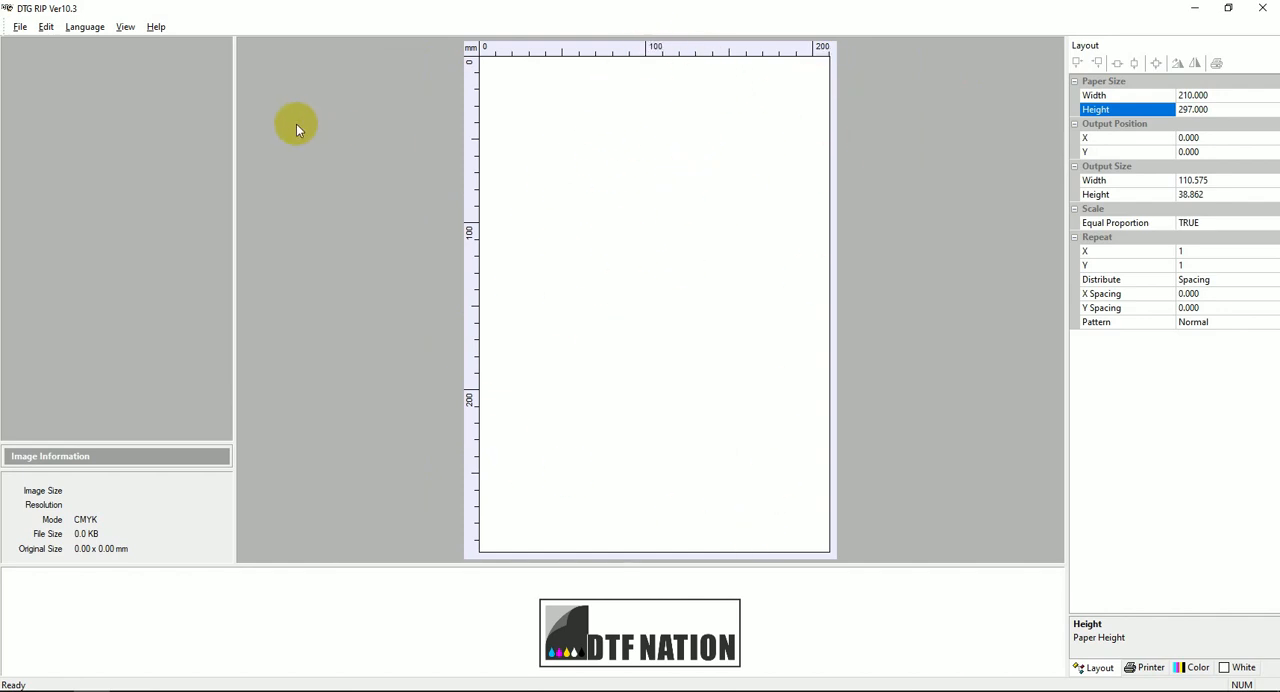
Show the layout grid with 10 mm horizontal and vertical intervals, leaving snapping off.
left_click(125, 27)
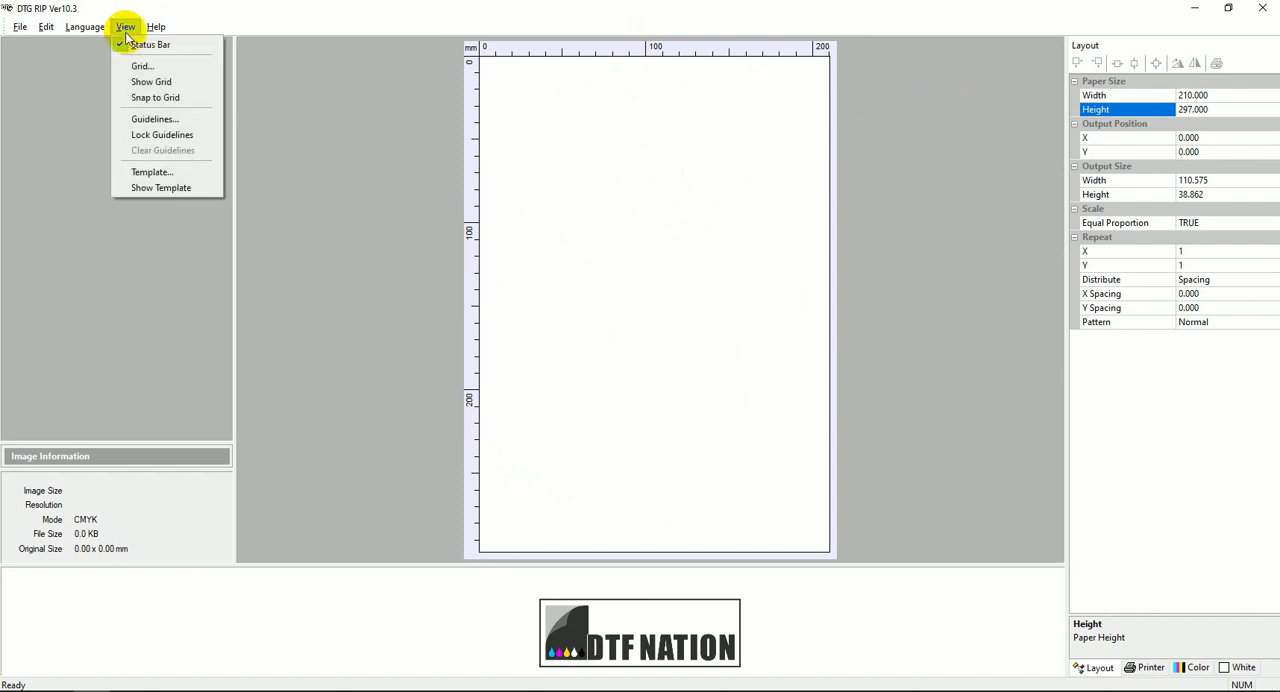
left_click(143, 66)
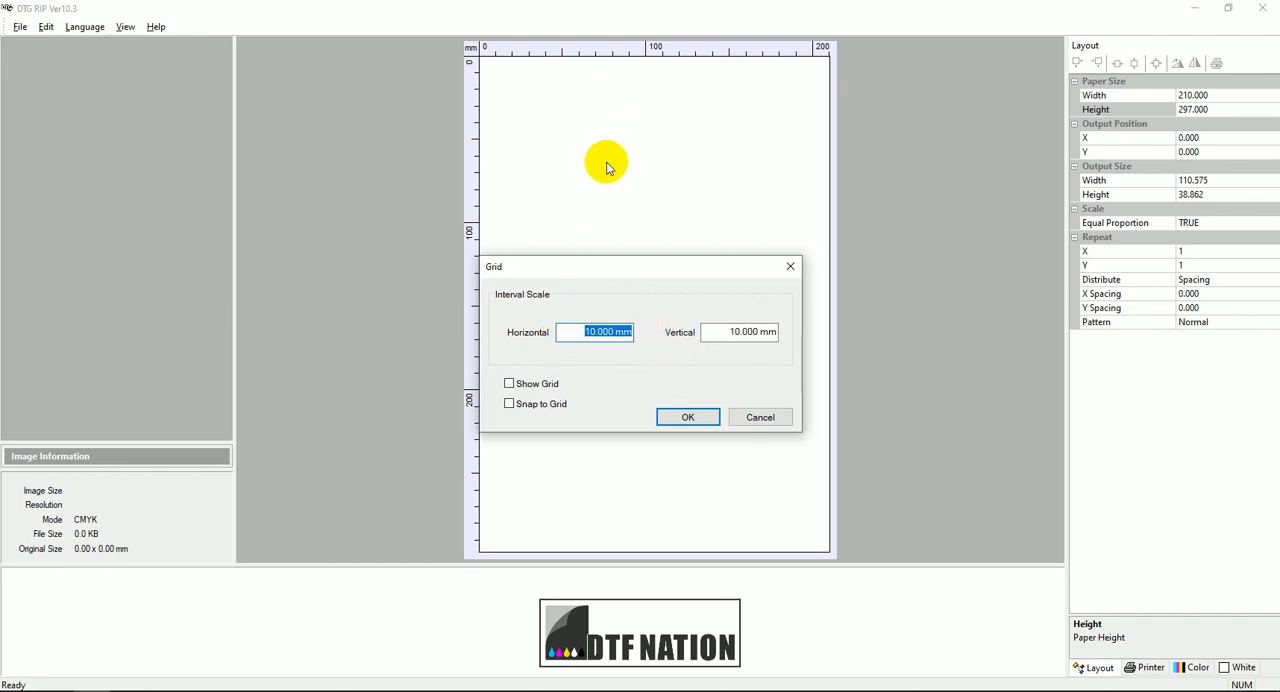
left_click(509, 385)
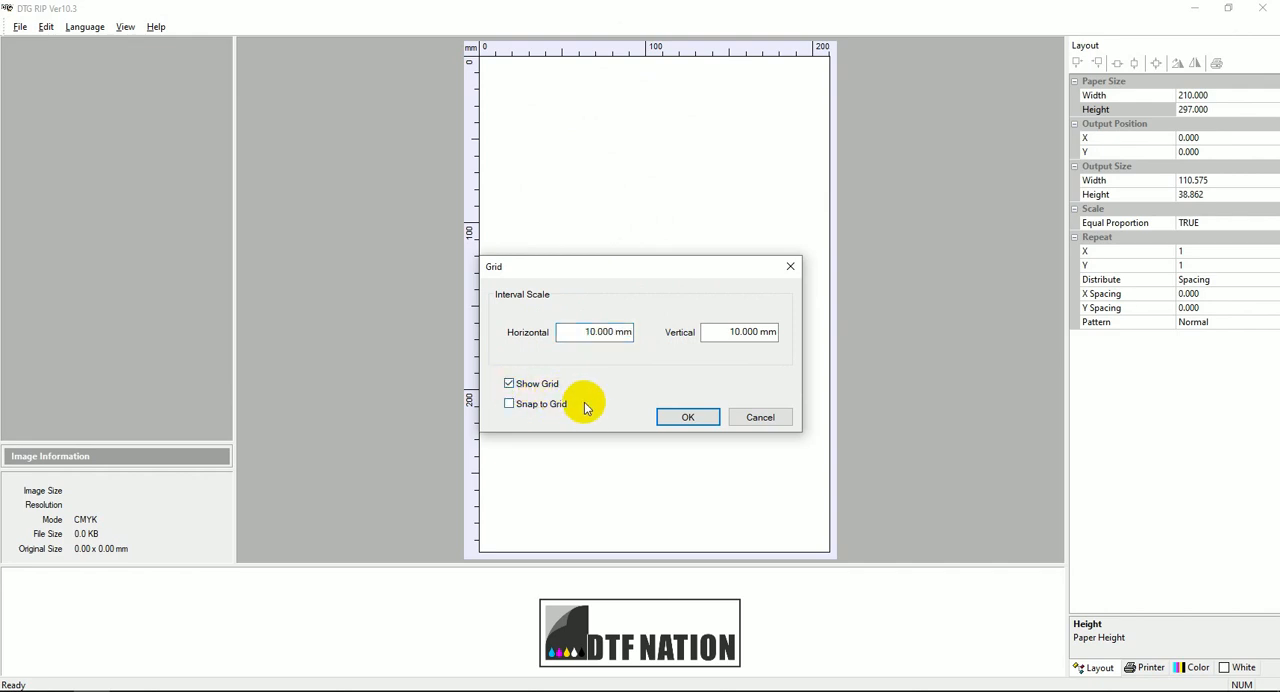
left_click(686, 417)
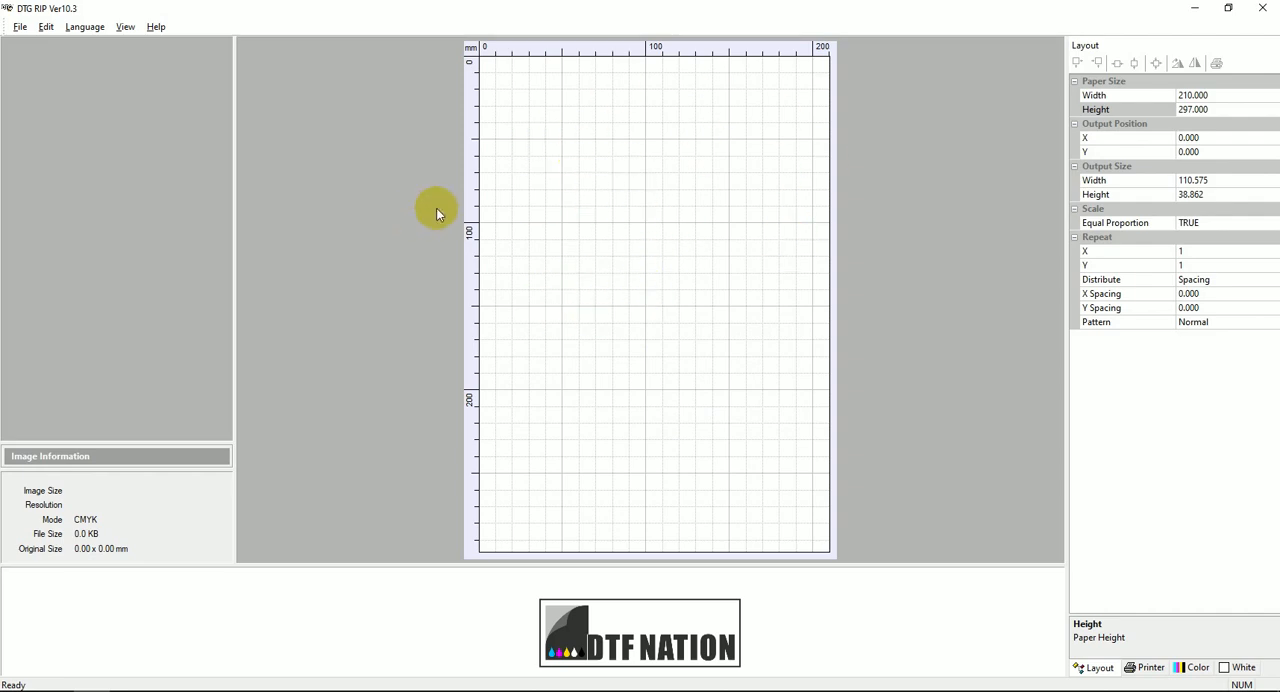
Open the image Mon-image-1 from the Mes images folder.
left_click(20, 27)
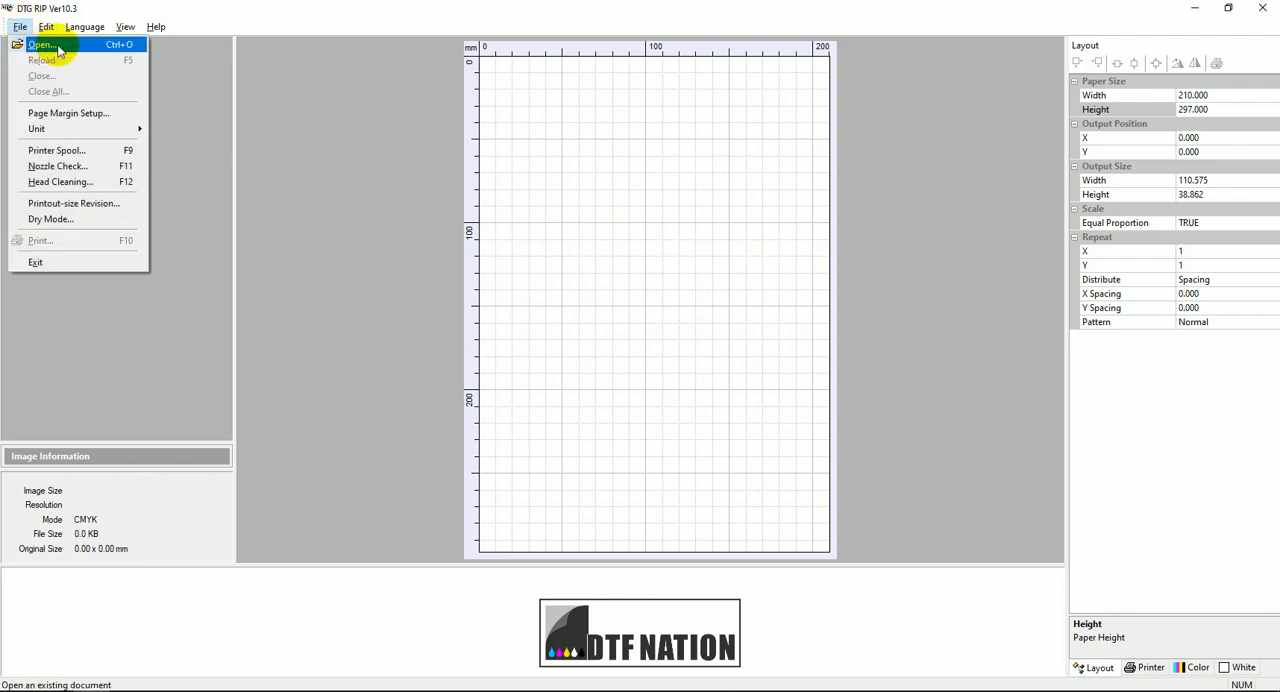
left_click(58, 50)
left_click(555, 312)
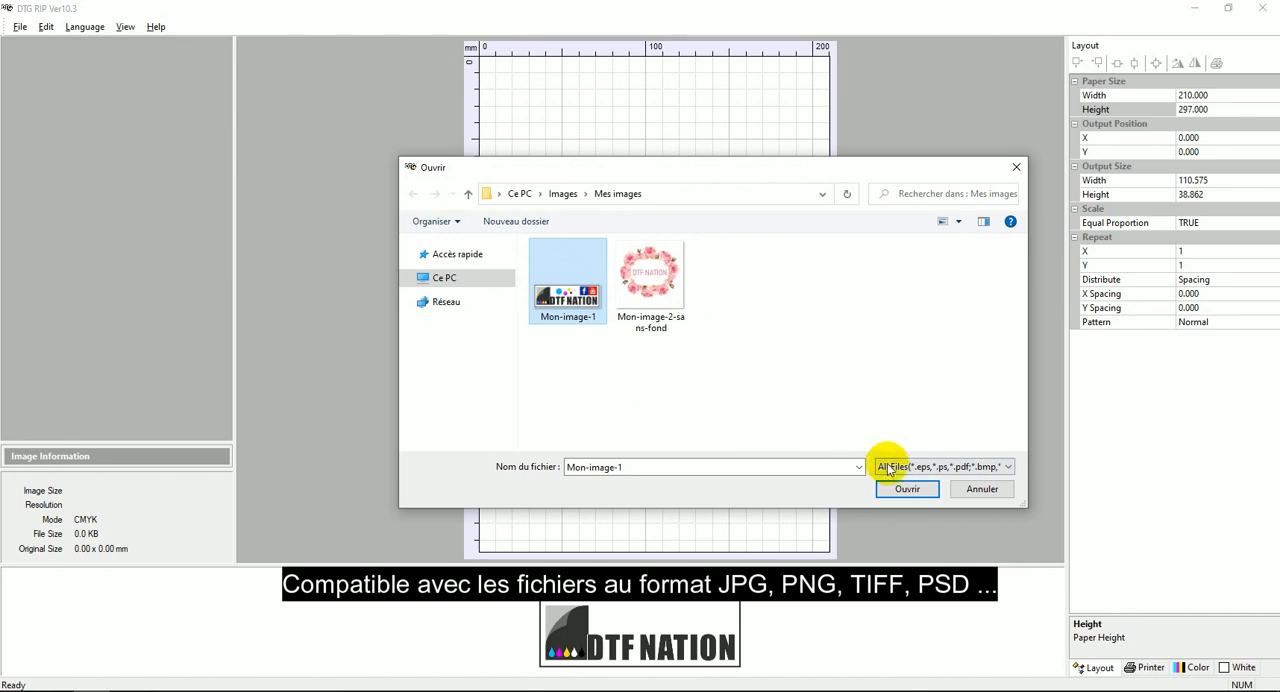
left_click(908, 489)
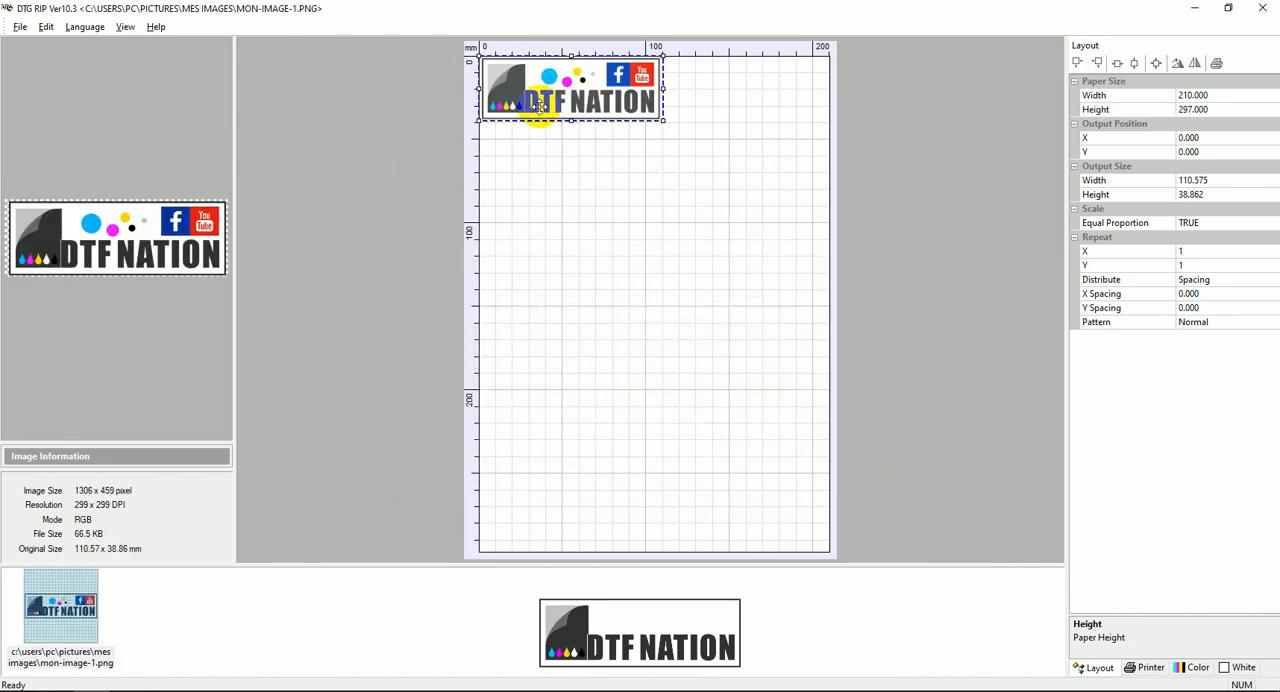
Enlarge the logo image to about 183 × 64 mm and center it on the page.
left_click(524, 86)
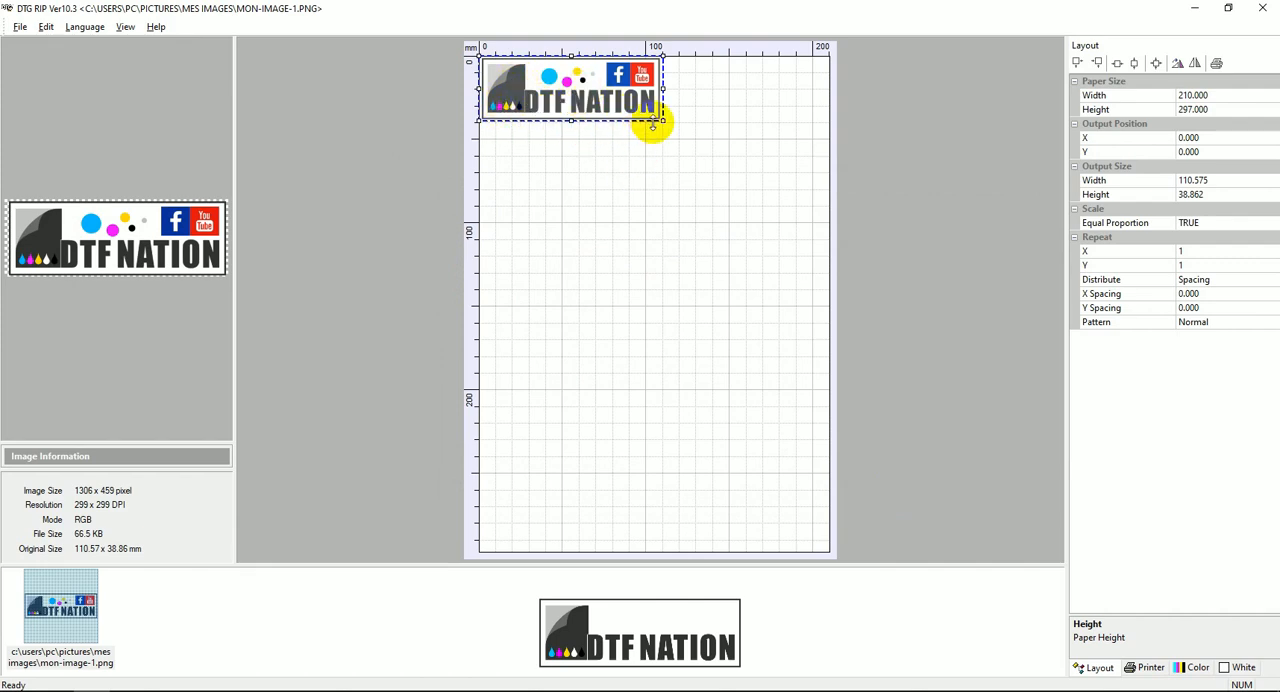
left_click_drag(571, 114, 571, 182)
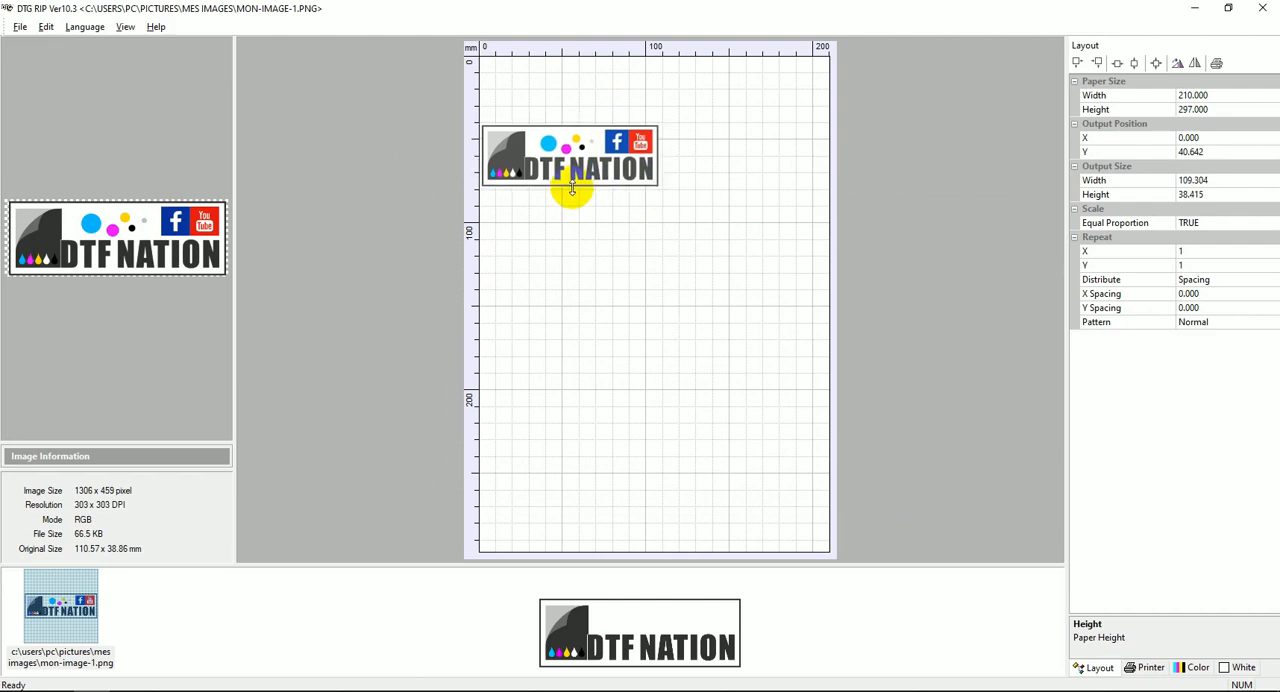
left_click_drag(567, 190, 689, 238)
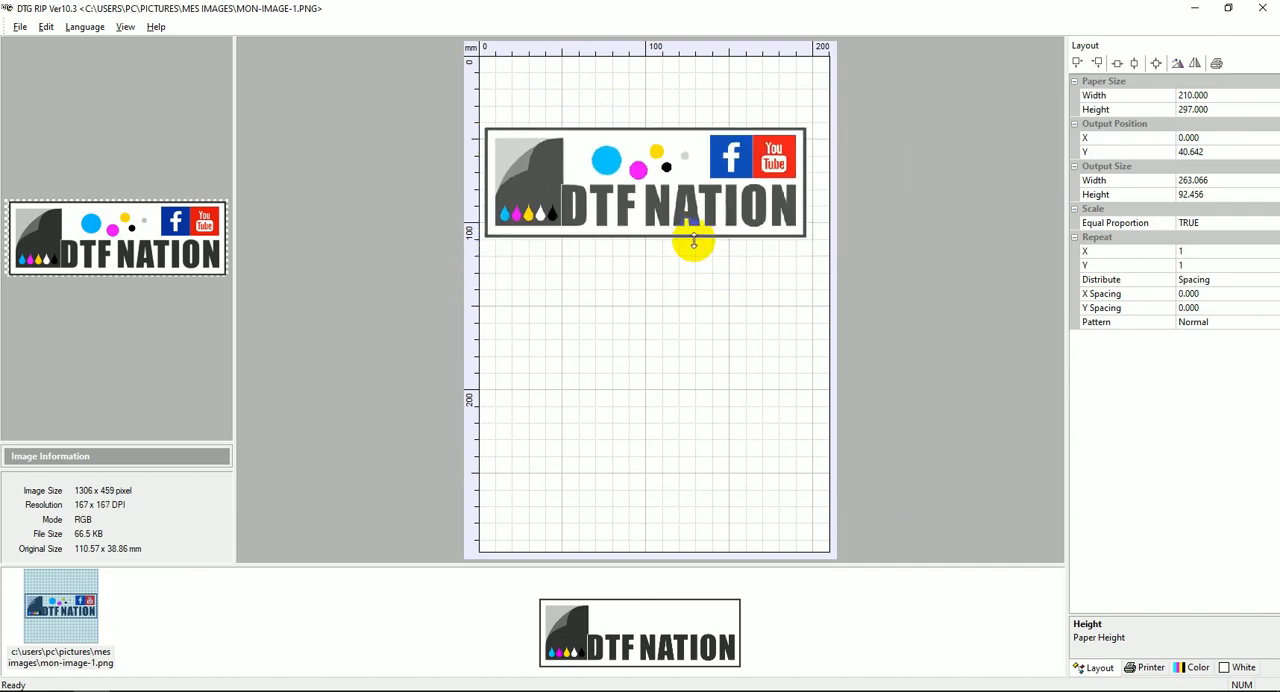
left_click_drag(537, 186, 571, 209)
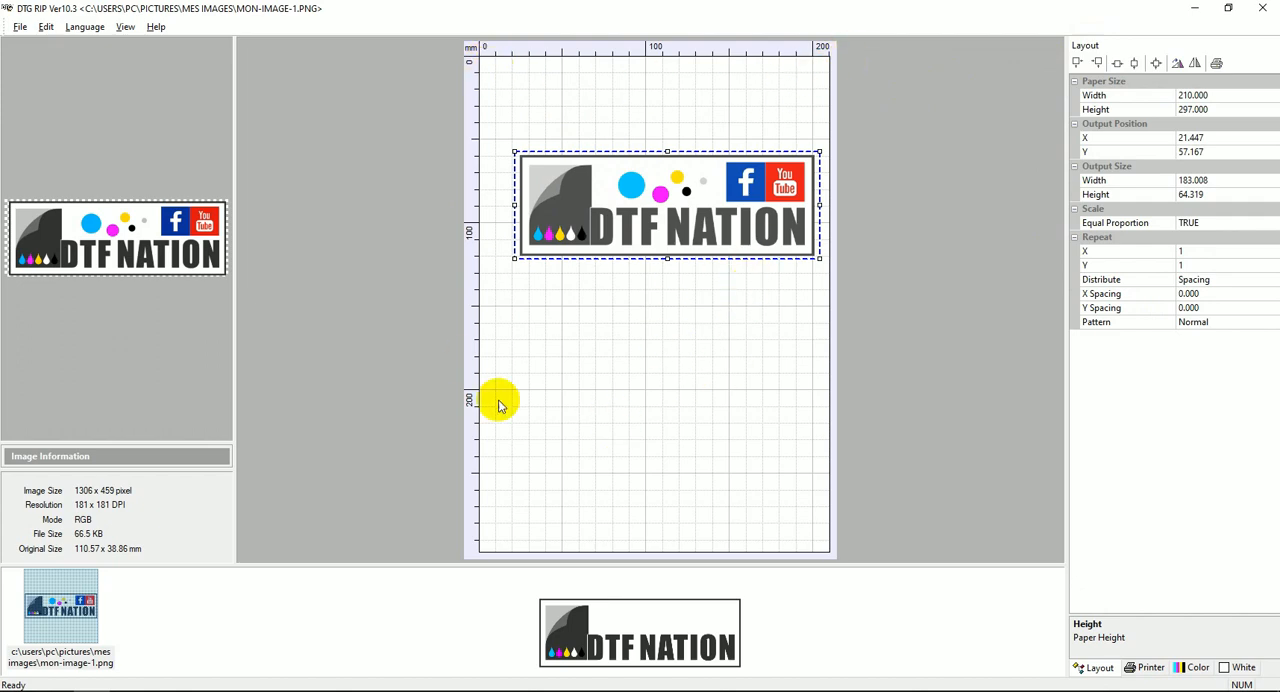
left_click(1156, 63)
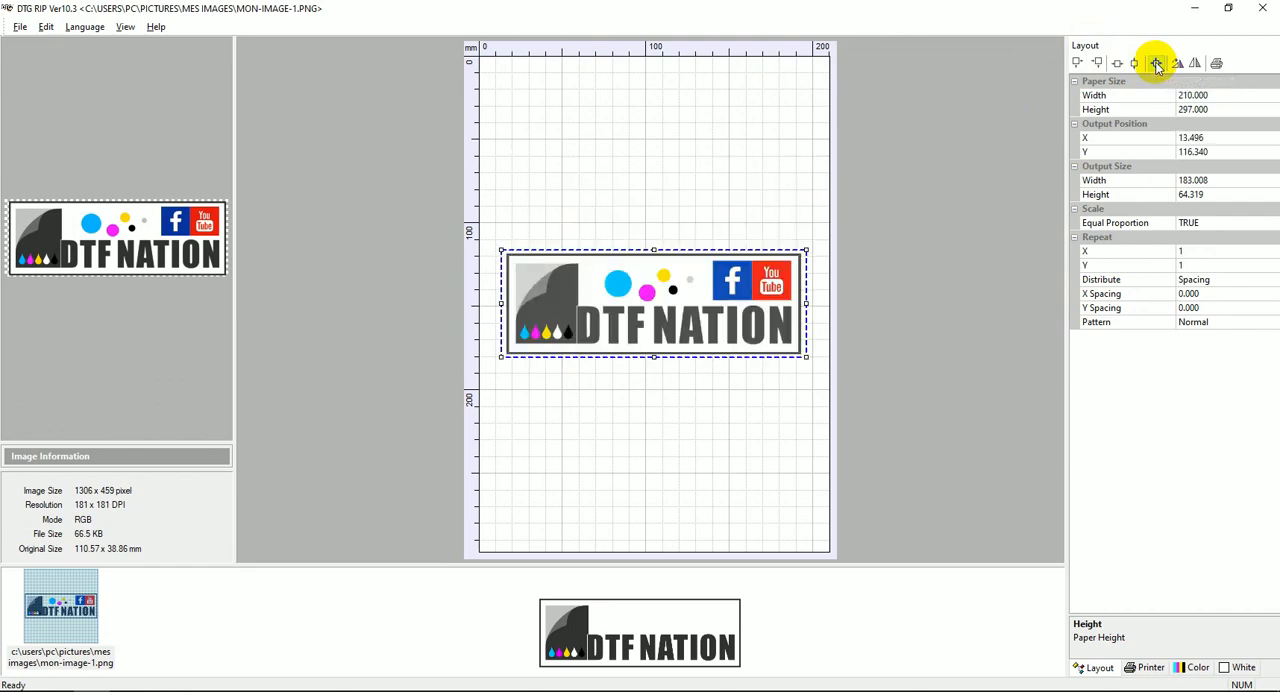
left_click(1150, 124)
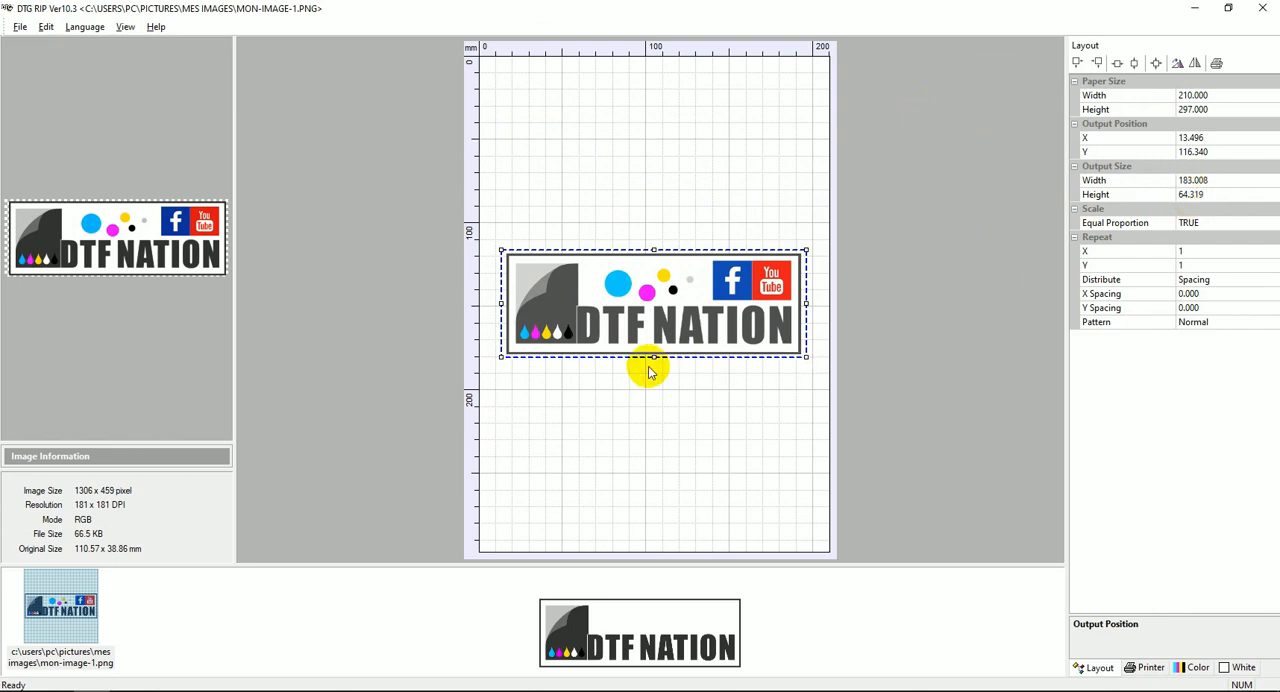
Shrink the logo to about 93 × 33 mm and move it up the page to about X 35 mm, Y 58 mm.
left_click_drag(653, 357, 635, 307)
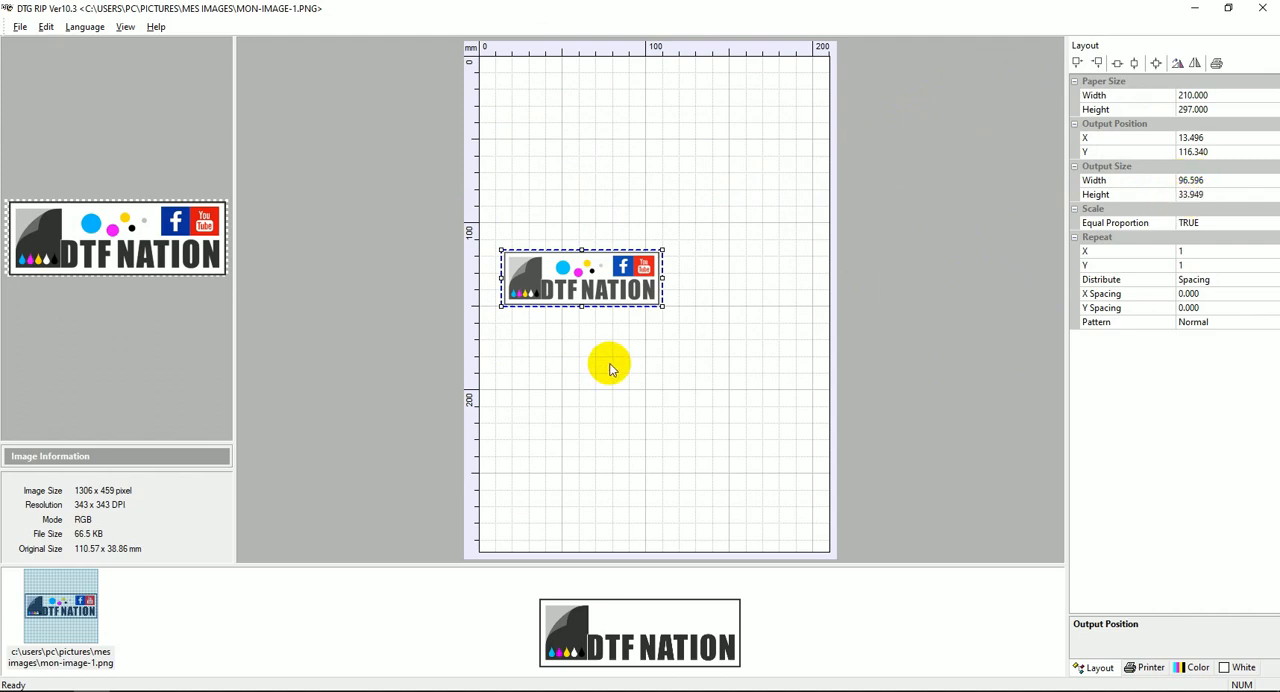
left_click_drag(581, 307, 578, 344)
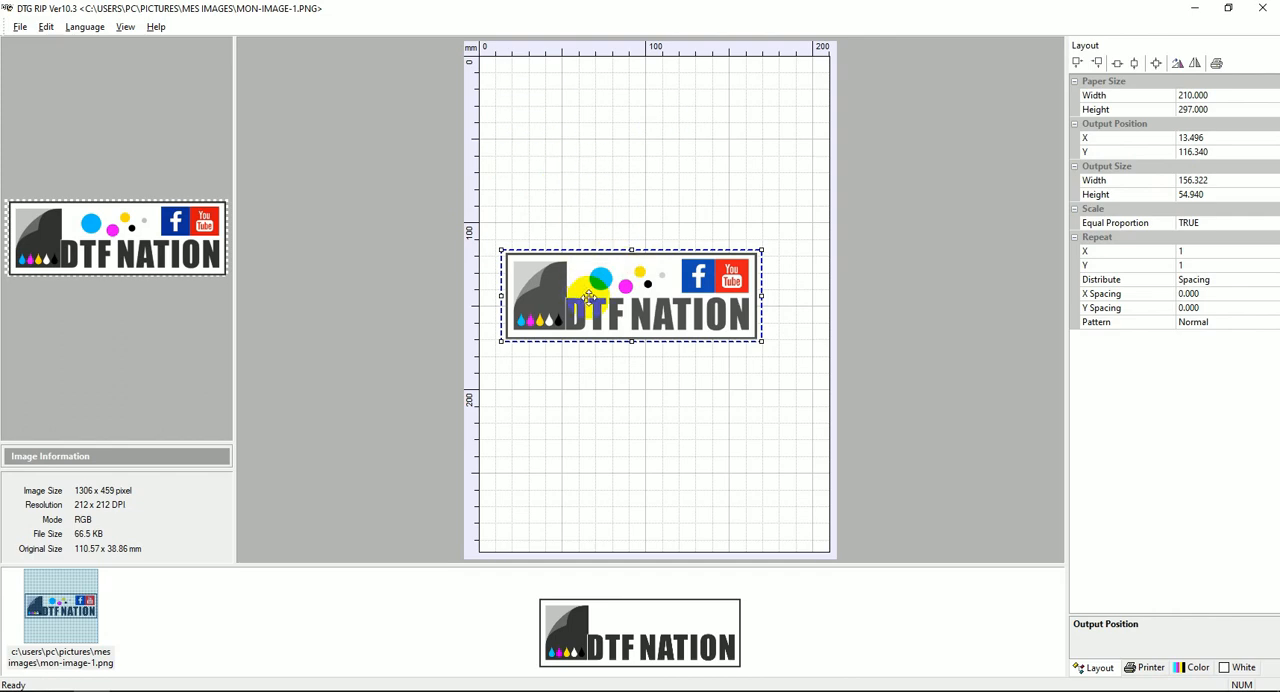
left_click_drag(605, 282, 612, 110)
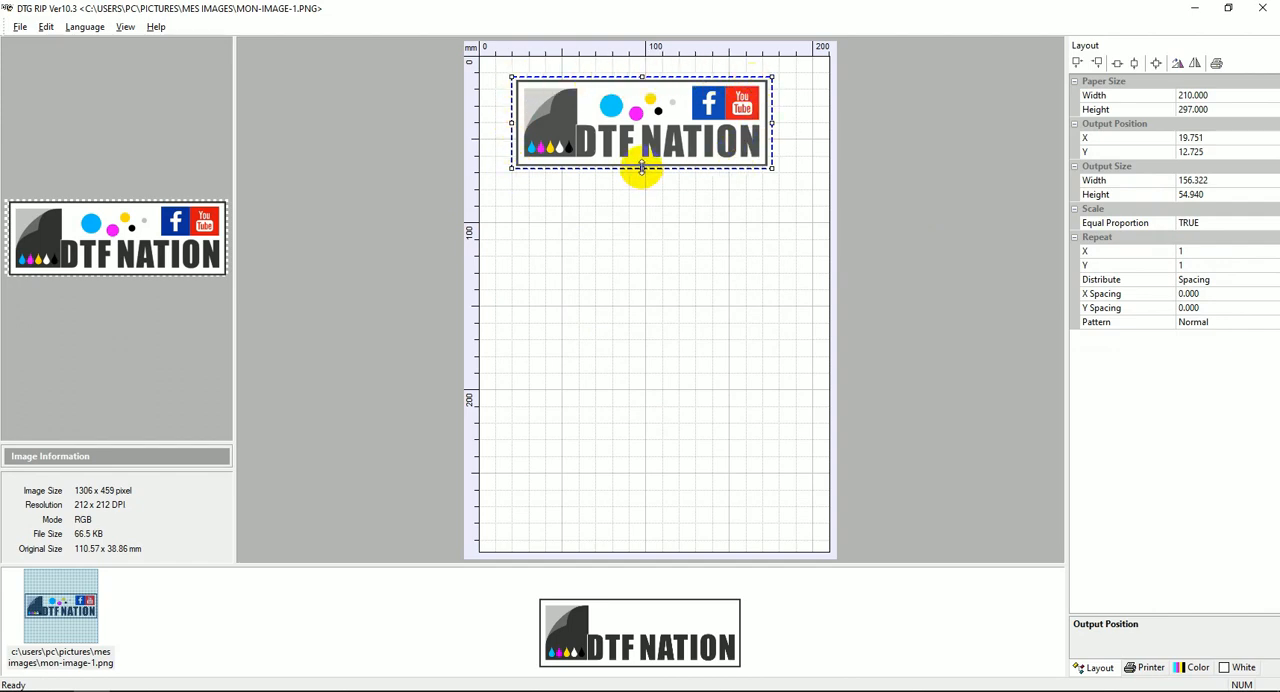
left_click_drag(642, 168, 679, 204)
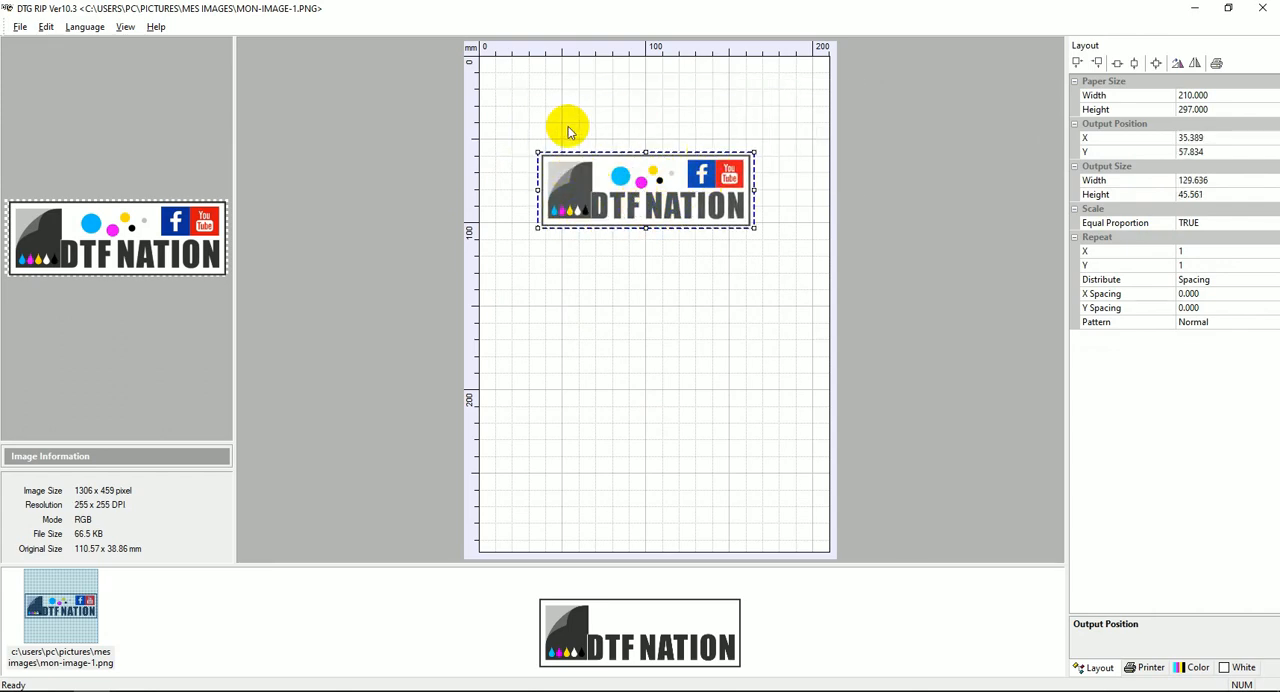
mouse_move(645, 230)
left_mouse_down()
mouse_move(641, 206)
mouse_move(645, 220)
left_mouse_up()
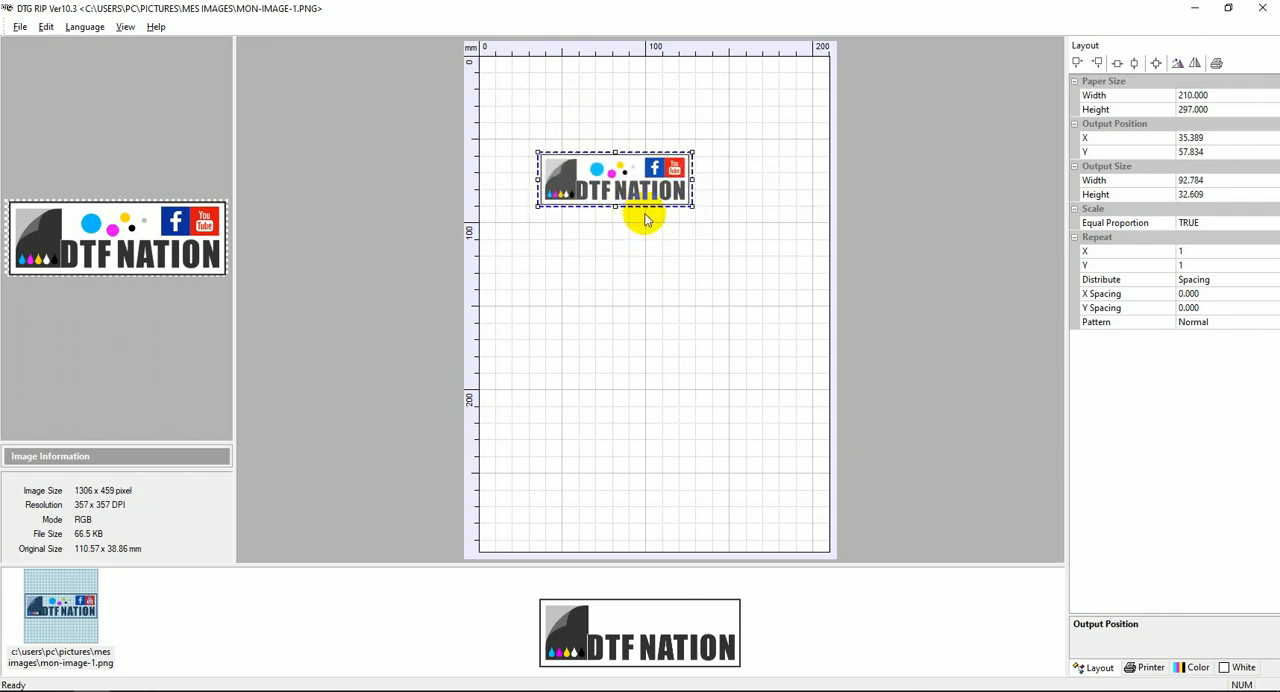
Set Equal Proportion to FALSE and distort the logo freely to about 91 × 60 mm in the page's upper half.
left_click(1262, 224)
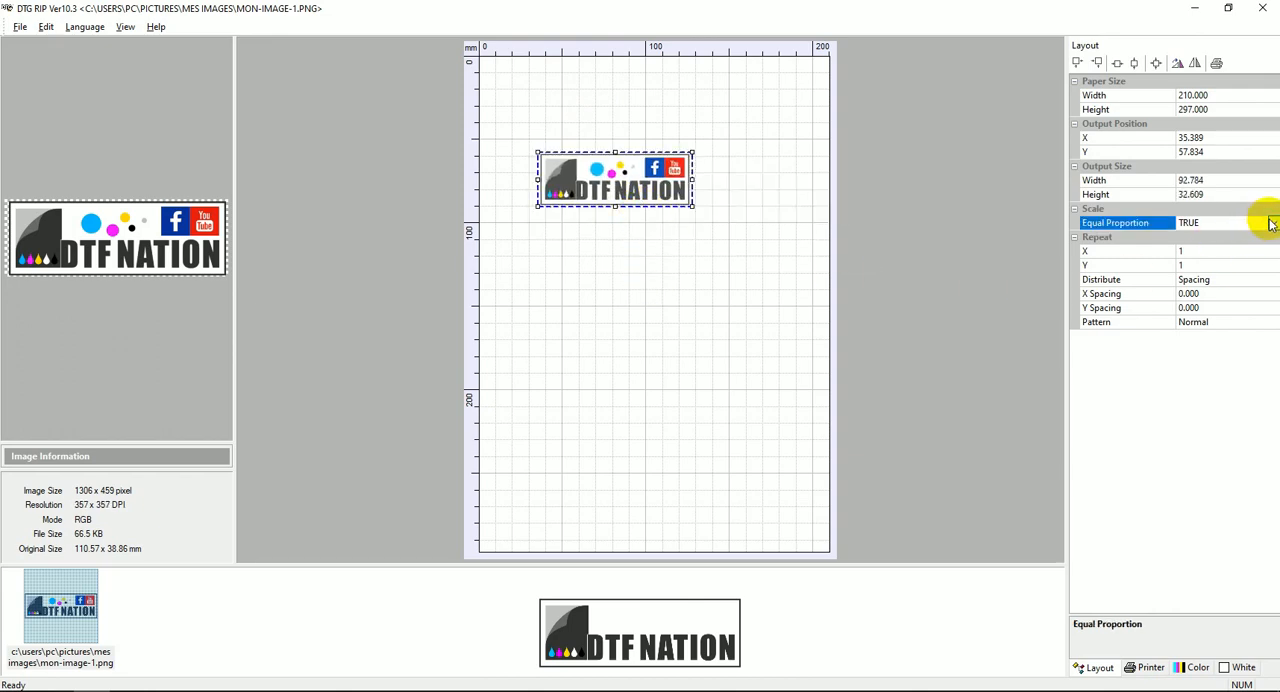
left_click(1272, 224)
left_click(1232, 251)
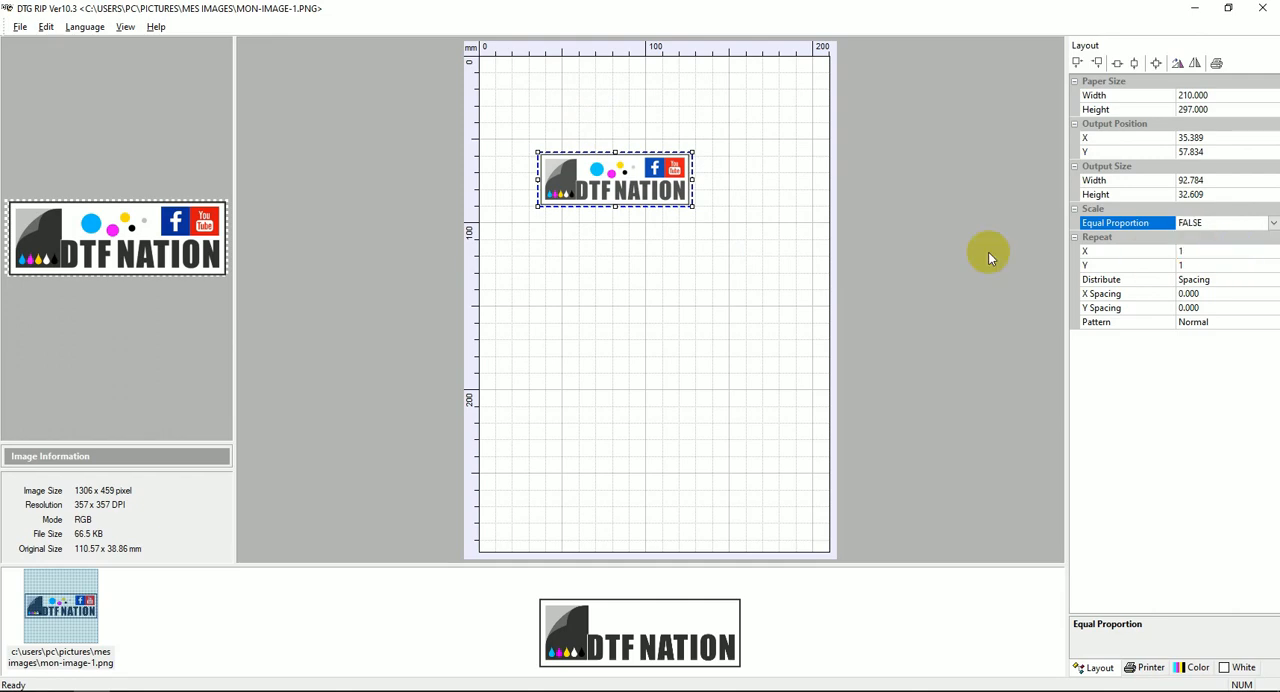
left_click_drag(616, 217, 598, 414)
left_click_drag(692, 278, 808, 278)
left_click_drag(676, 406, 701, 218)
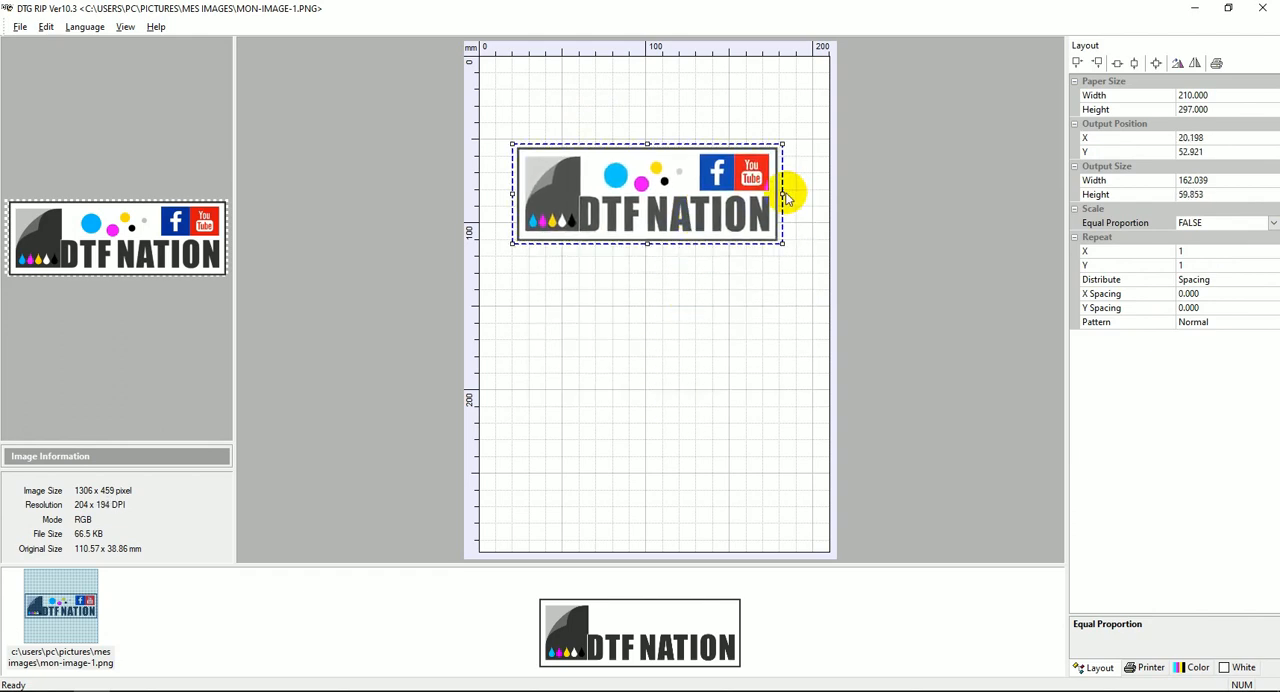
left_click_drag(783, 194, 665, 192)
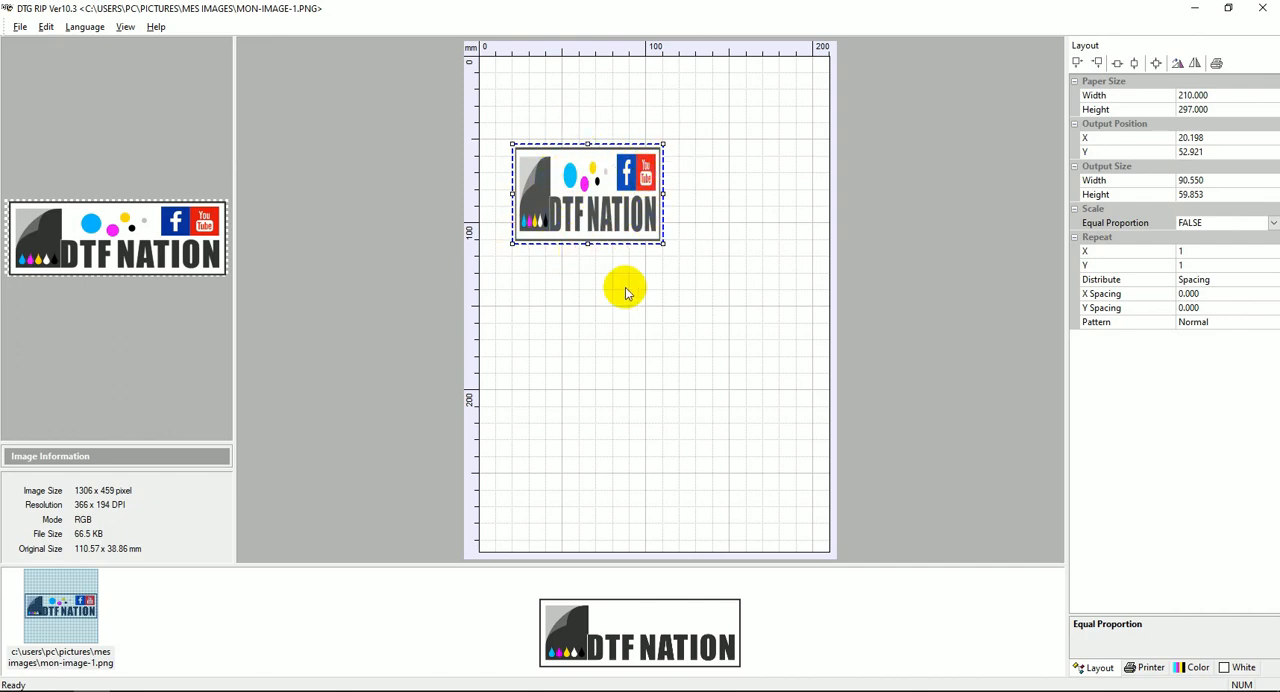
Set Equal Proportion back to TRUE and resize the logo to about 174 × 61 mm near the top of the page.
left_click(1273, 223)
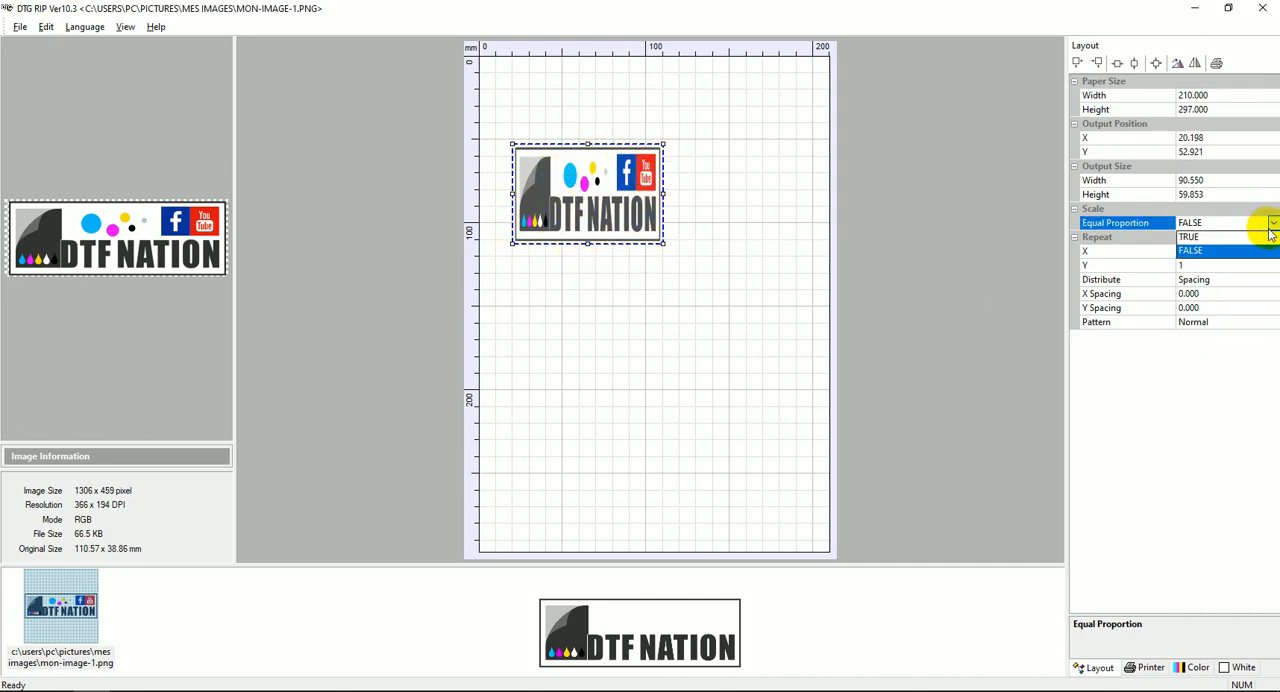
left_click(1230, 240)
left_click_drag(652, 190, 691, 210)
left_click_drag(695, 147, 672, 112)
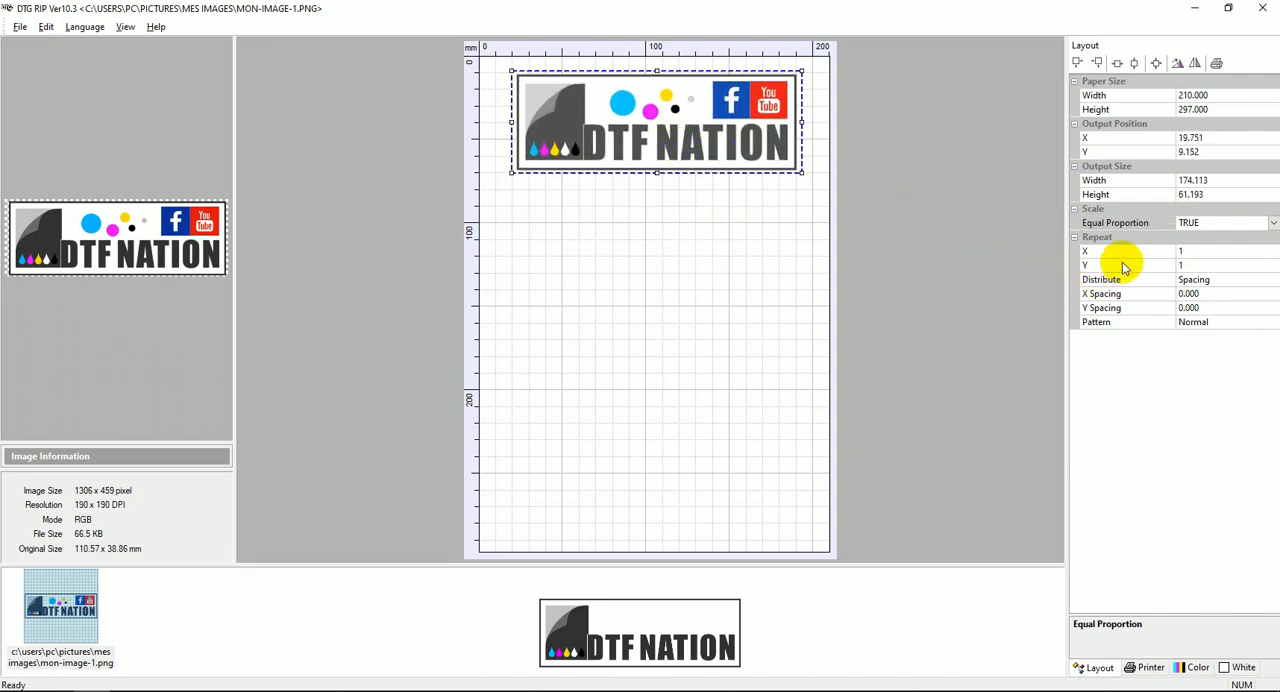
Move the logo against the page's left edge at about Y 4 mm and set its vertical repeat to 2.
left_click(1098, 239)
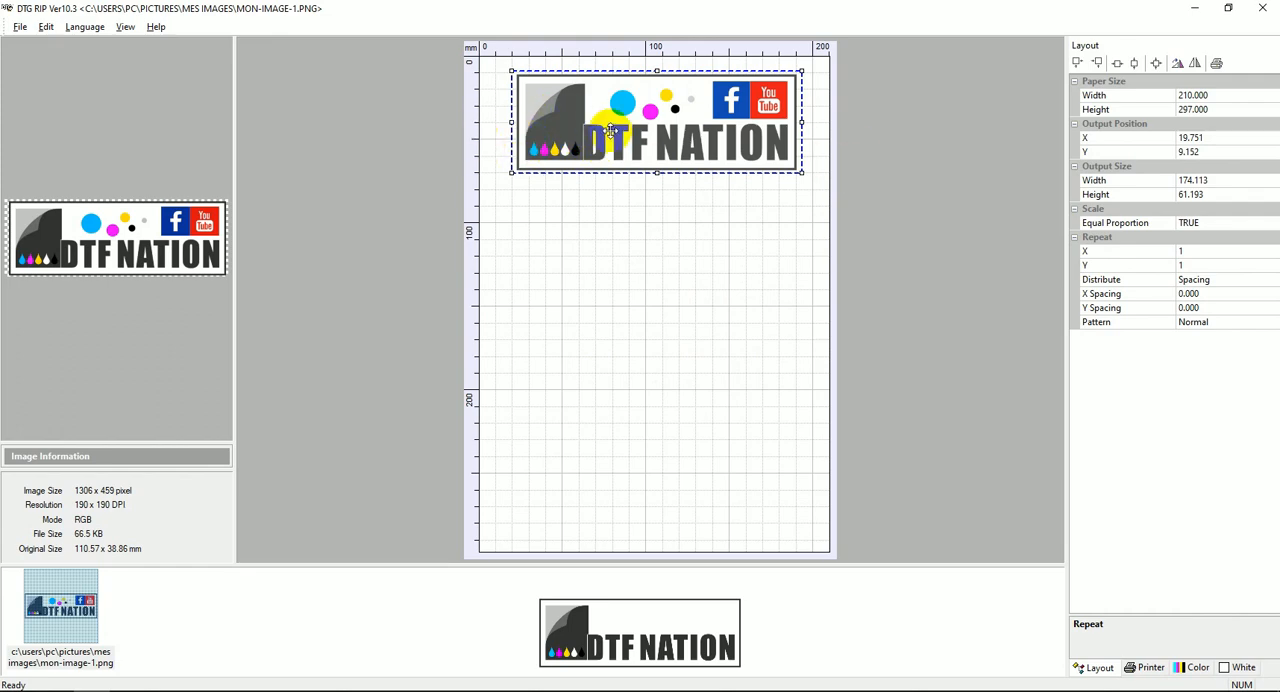
left_click_drag(625, 124, 594, 115)
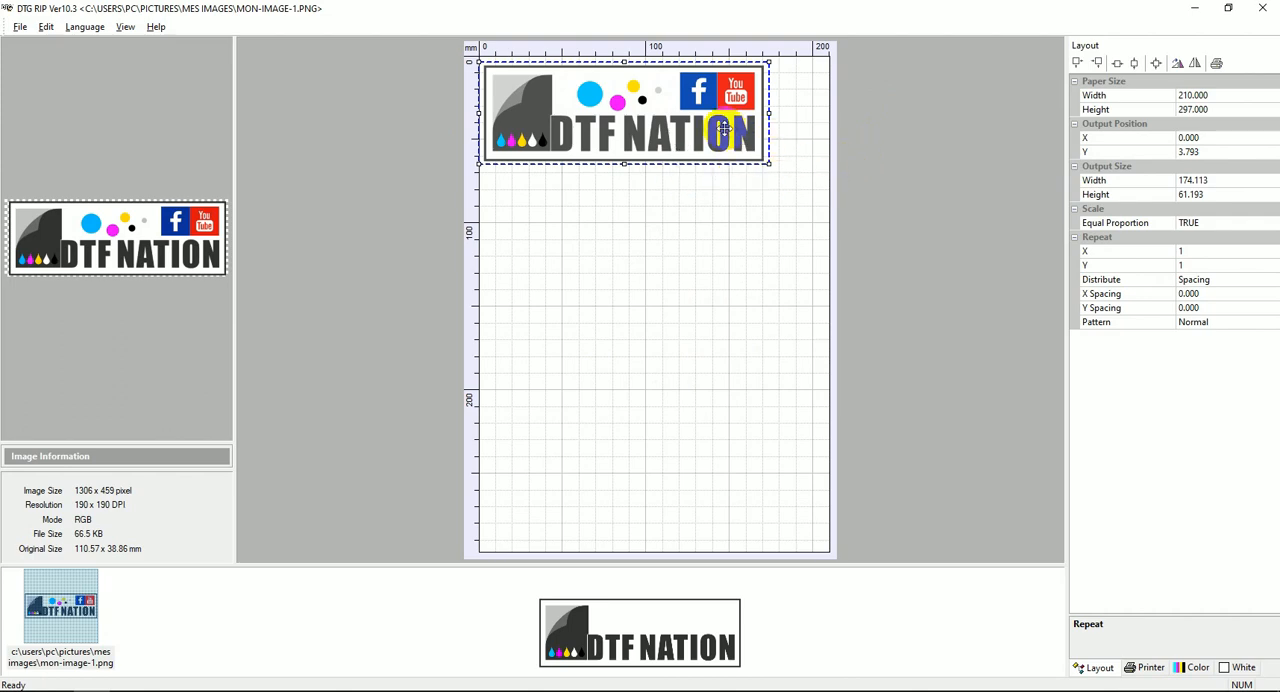
left_click(1107, 266)
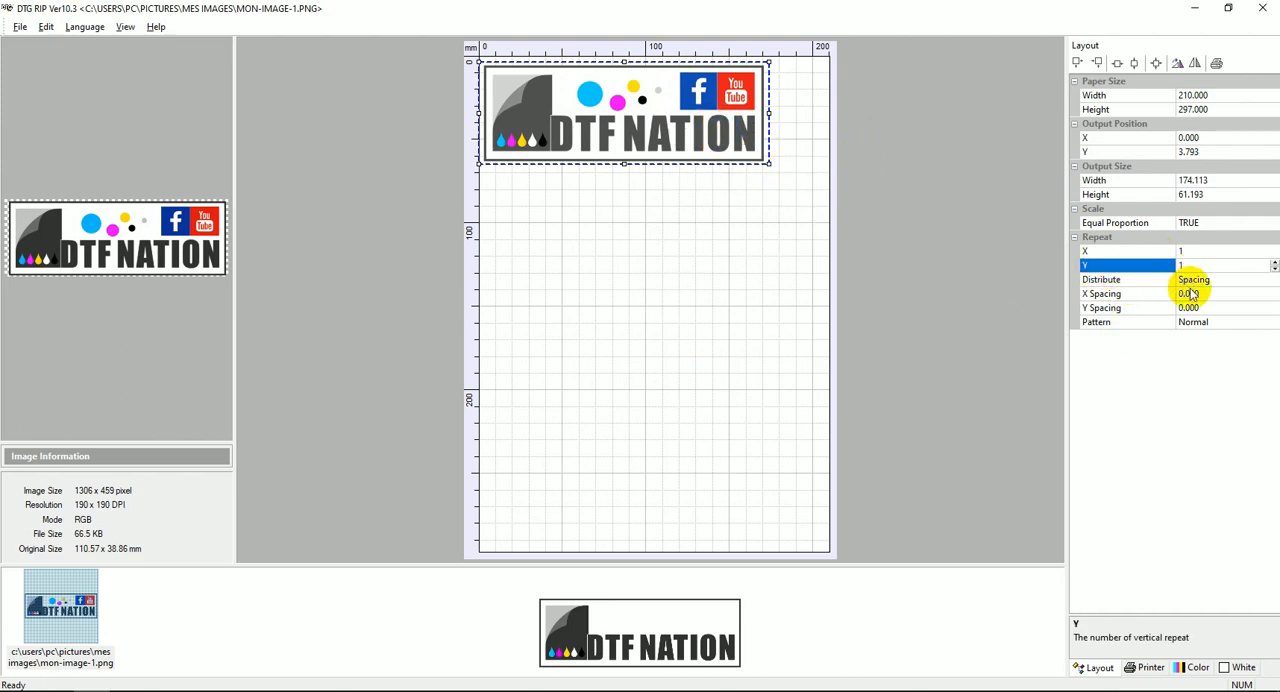
left_click(1274, 262)
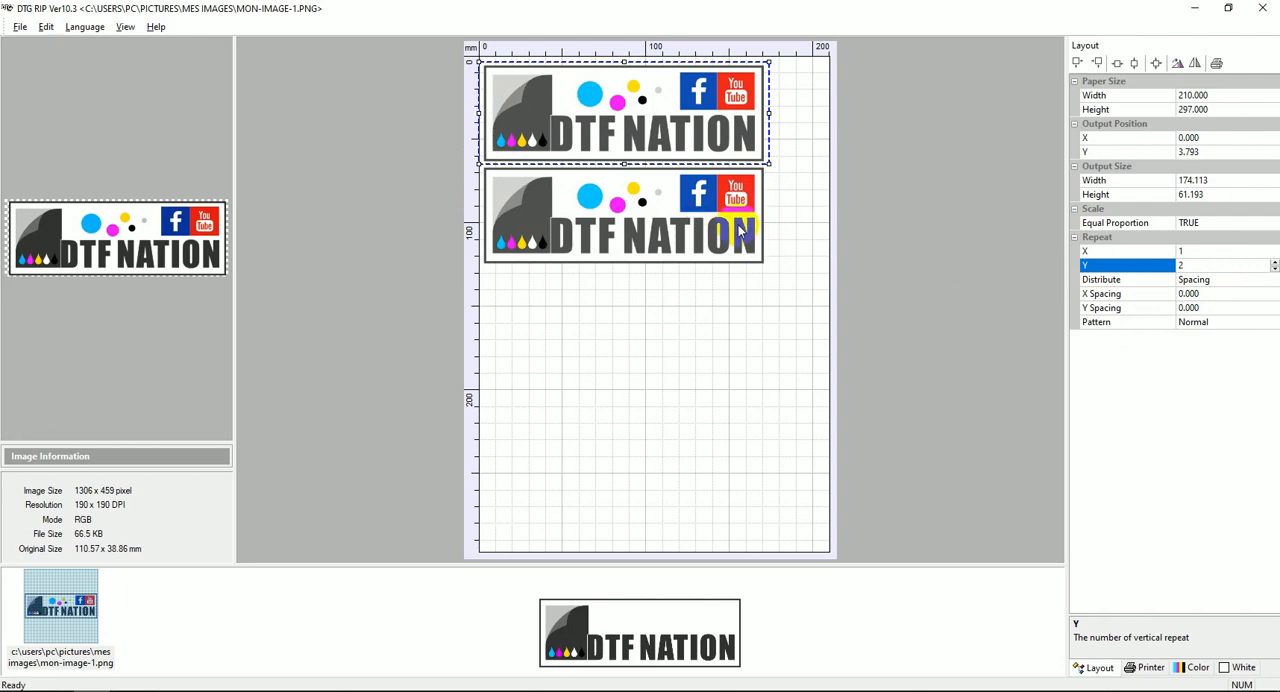
Set the logo's vertical repeat to 4 and the Y Spacing between the copies to 10 mm.
left_click(1274, 262)
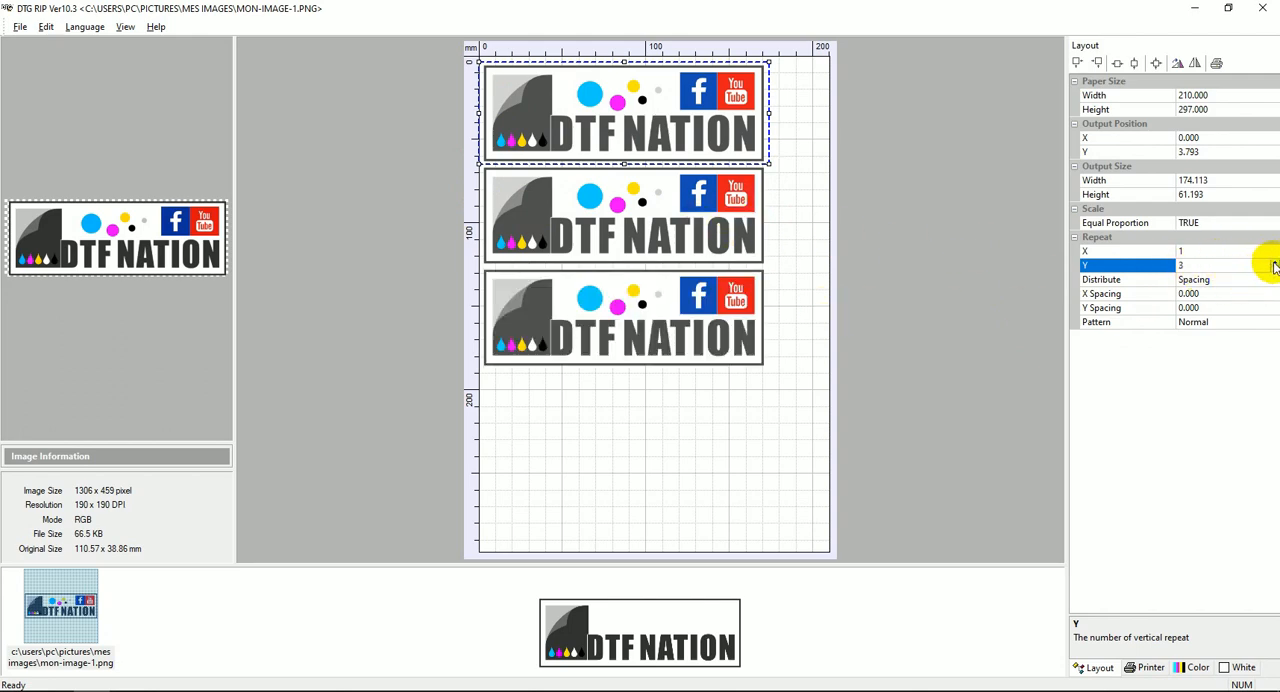
left_click(1274, 262)
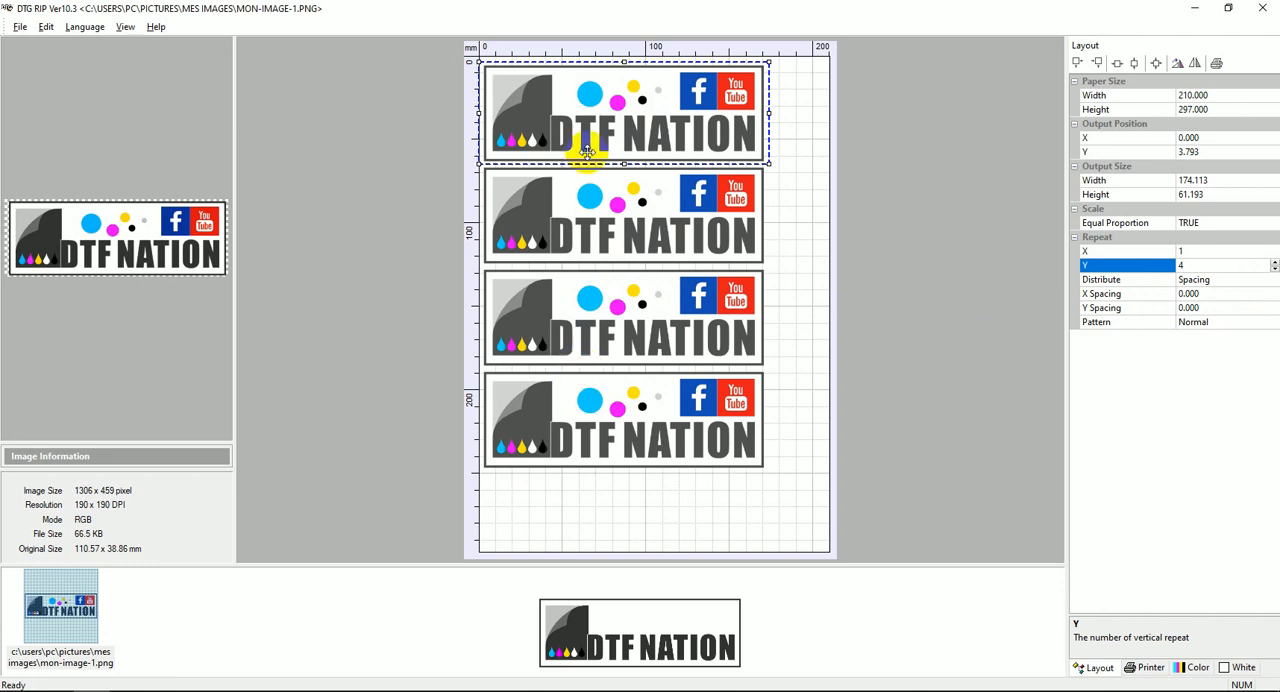
left_click(1100, 308)
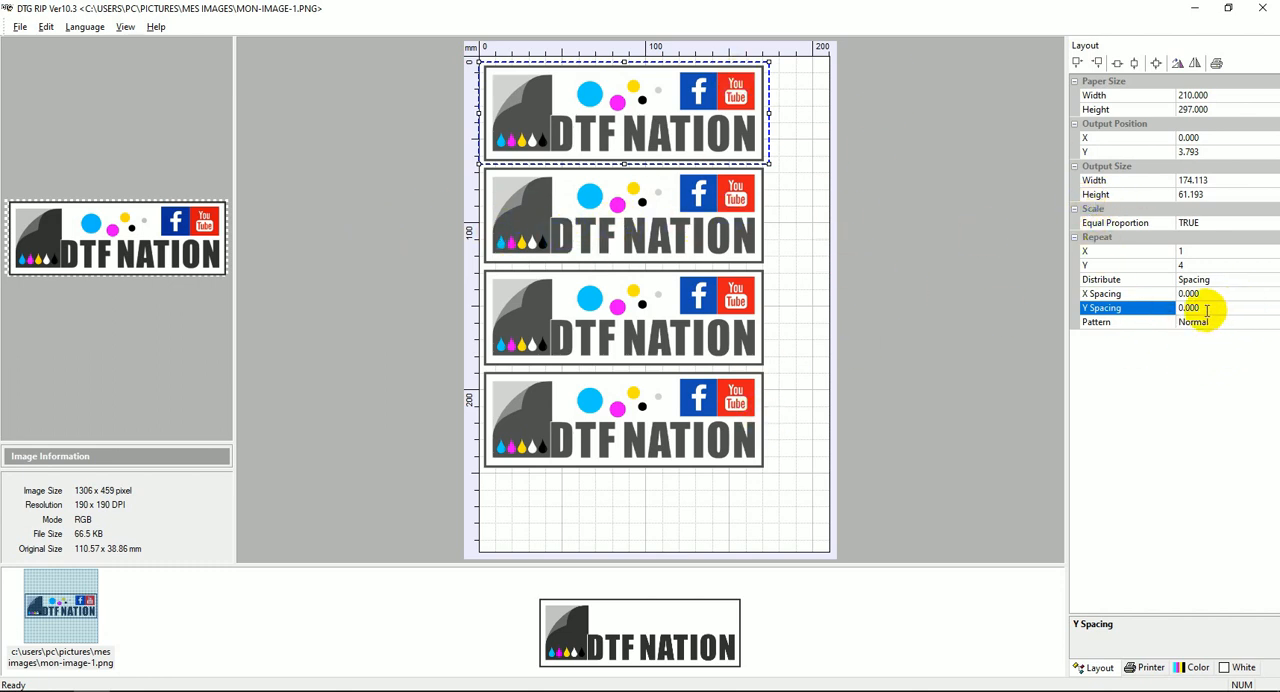
left_click_drag(1207, 311, 1169, 306)
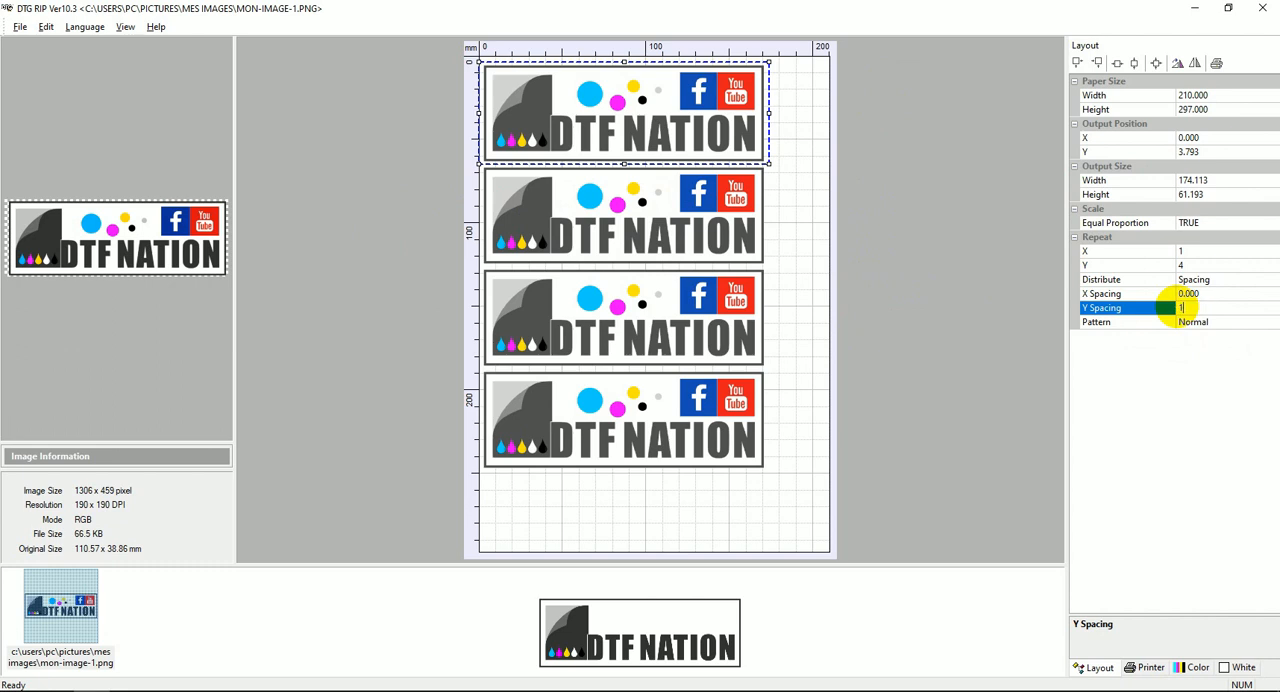
key("Return")
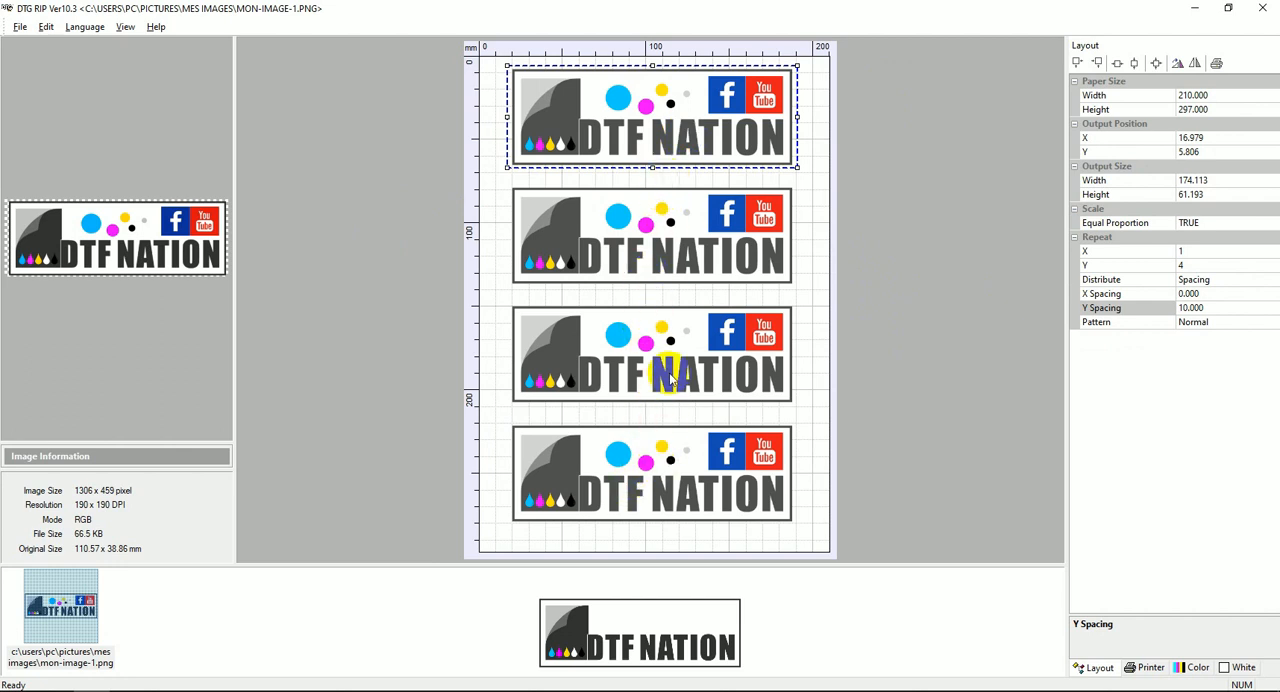
Try centring the logo on the page, and reposition the repeated column at about X 16 mm, Y 10 mm.
left_click_drag(749, 149, 760, 134)
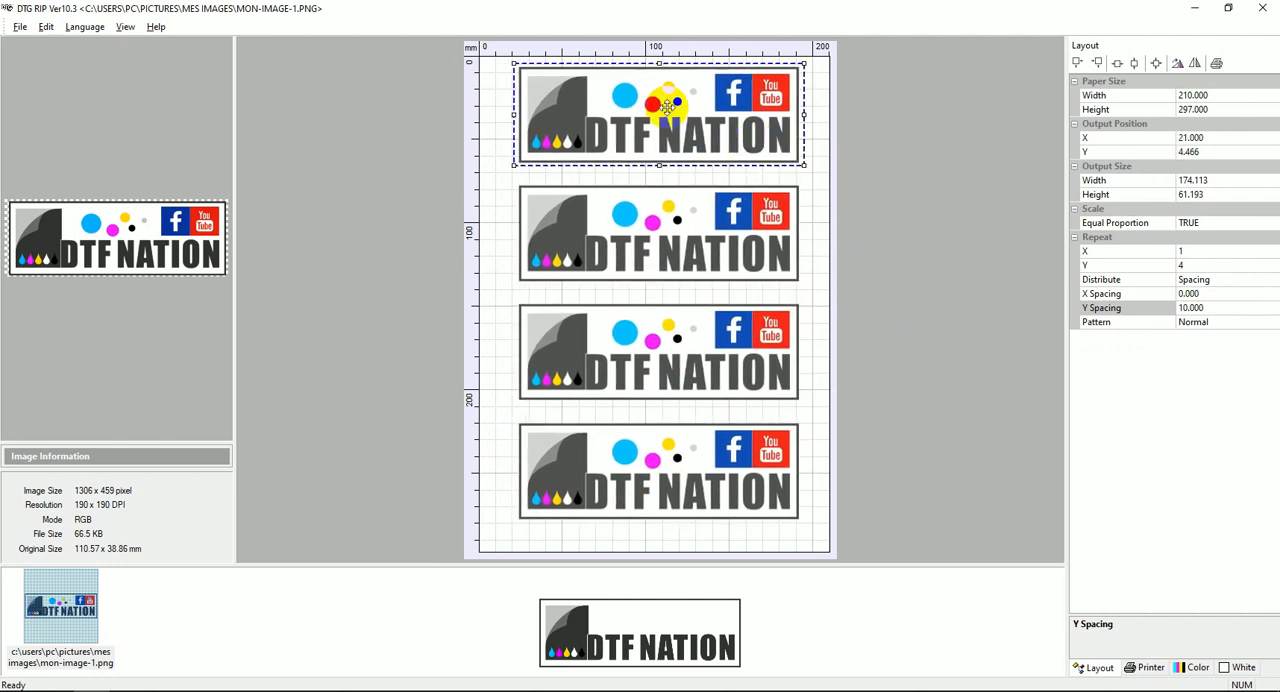
mouse_move(677, 115)
left_mouse_down()
mouse_move(634, 88)
mouse_move(660, 126)
left_mouse_up()
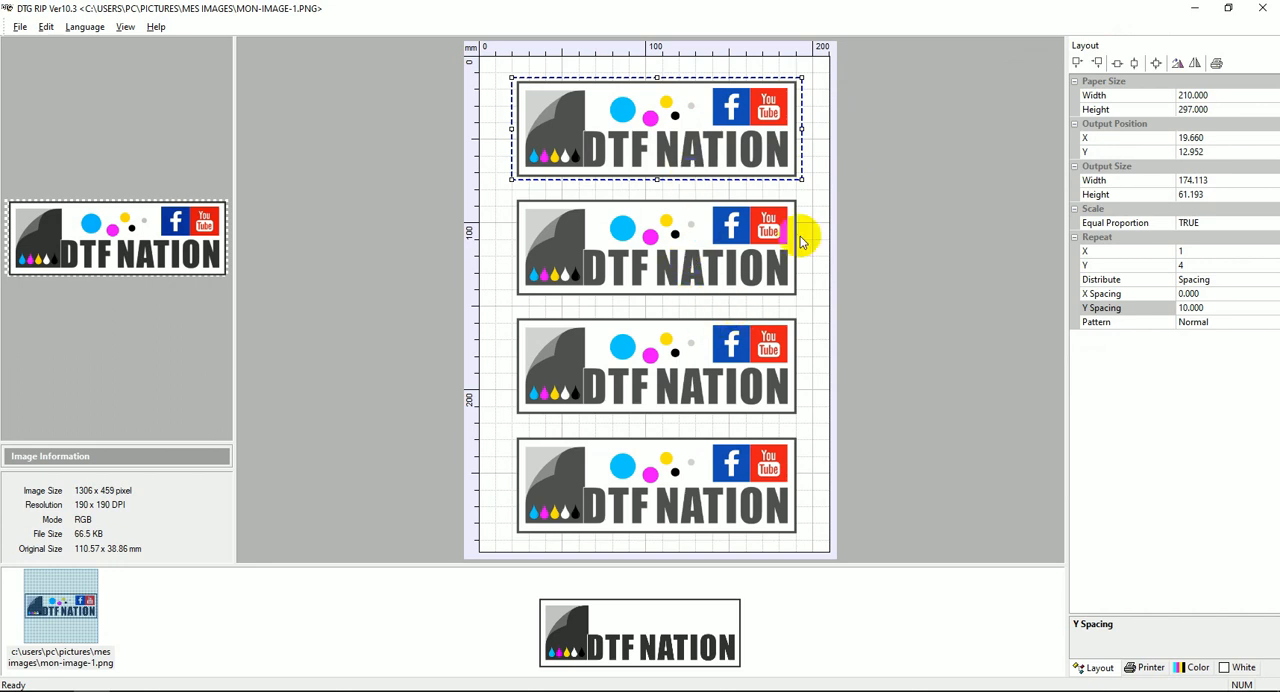
left_click(1155, 64)
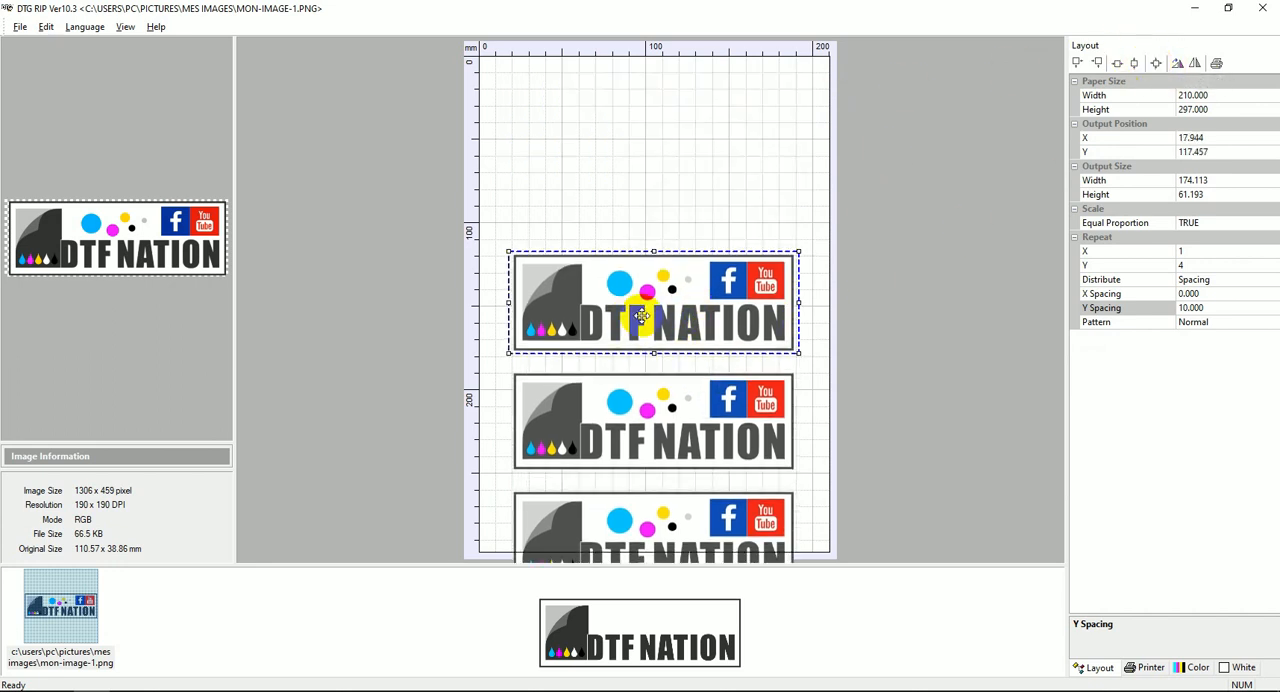
left_click_drag(634, 294, 643, 114)
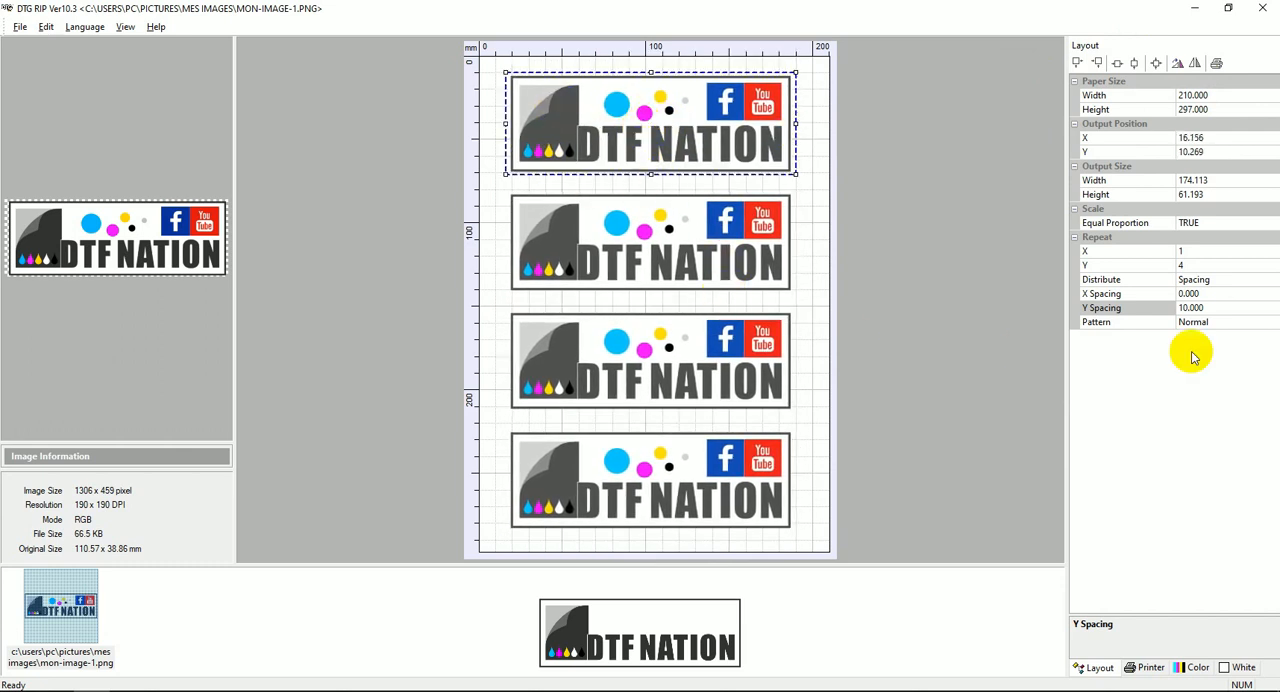
Try the Even Number Rotate 180 repeat pattern on the logo copies and set the pattern back to Normal.
left_click(1108, 323)
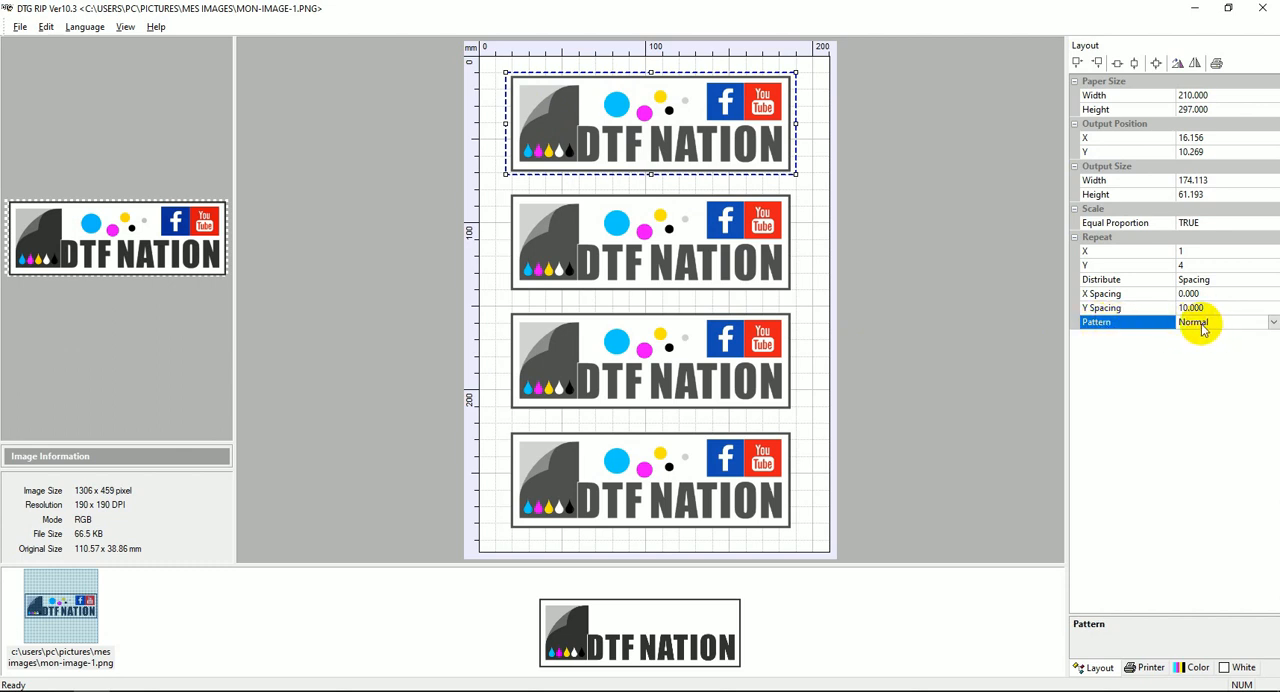
left_click(1273, 322)
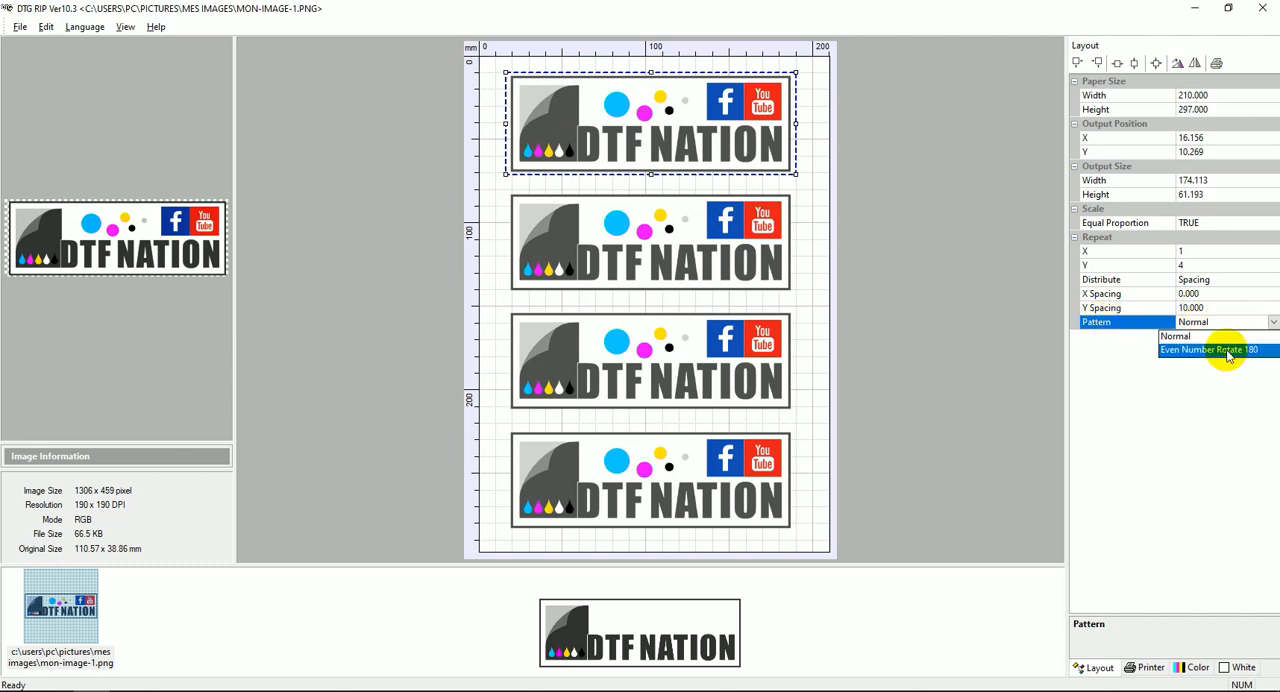
left_click(1228, 350)
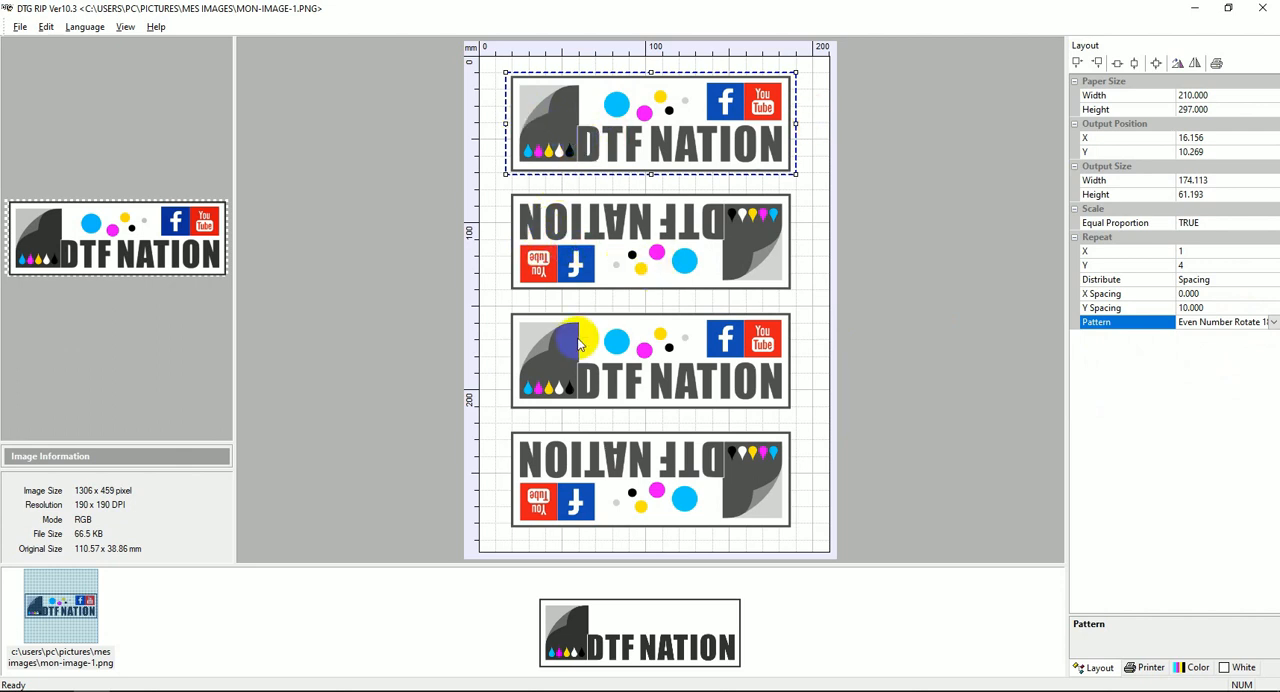
left_click(1270, 324)
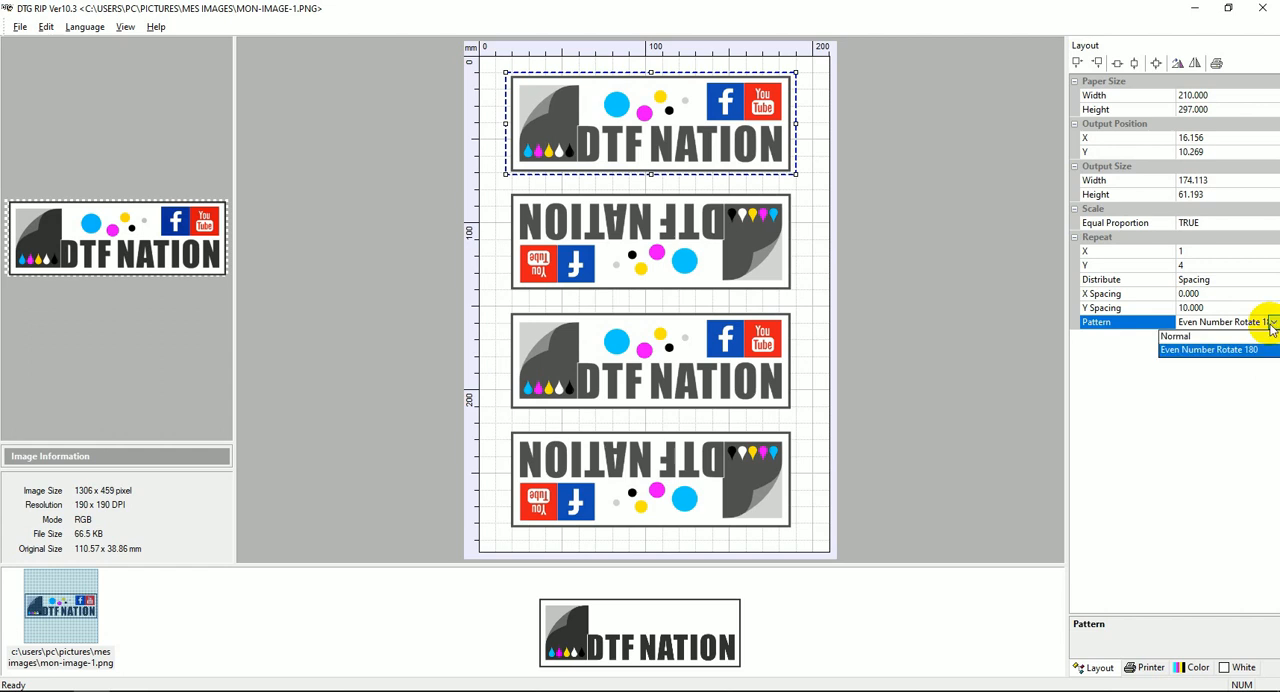
left_click(1174, 336)
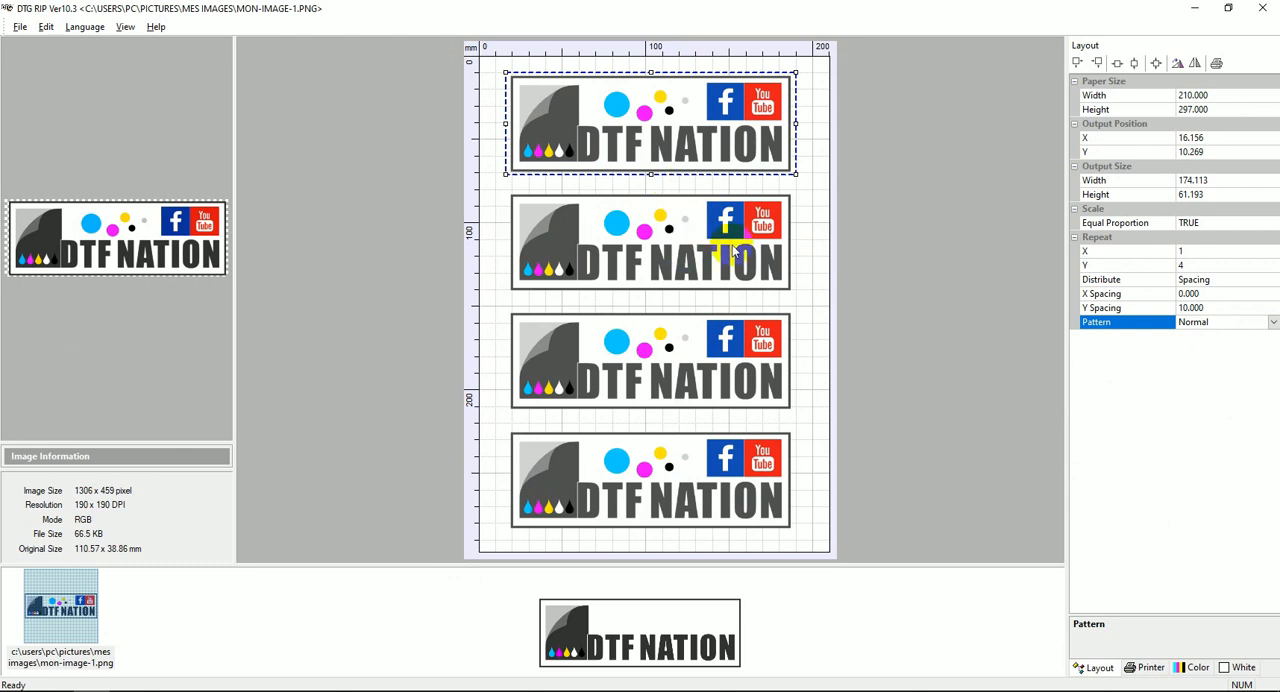
In the printer settings, choose the Stylus L800,L805 printer and the LPT1 <EPSON L800 Series> port.
left_click(1147, 670)
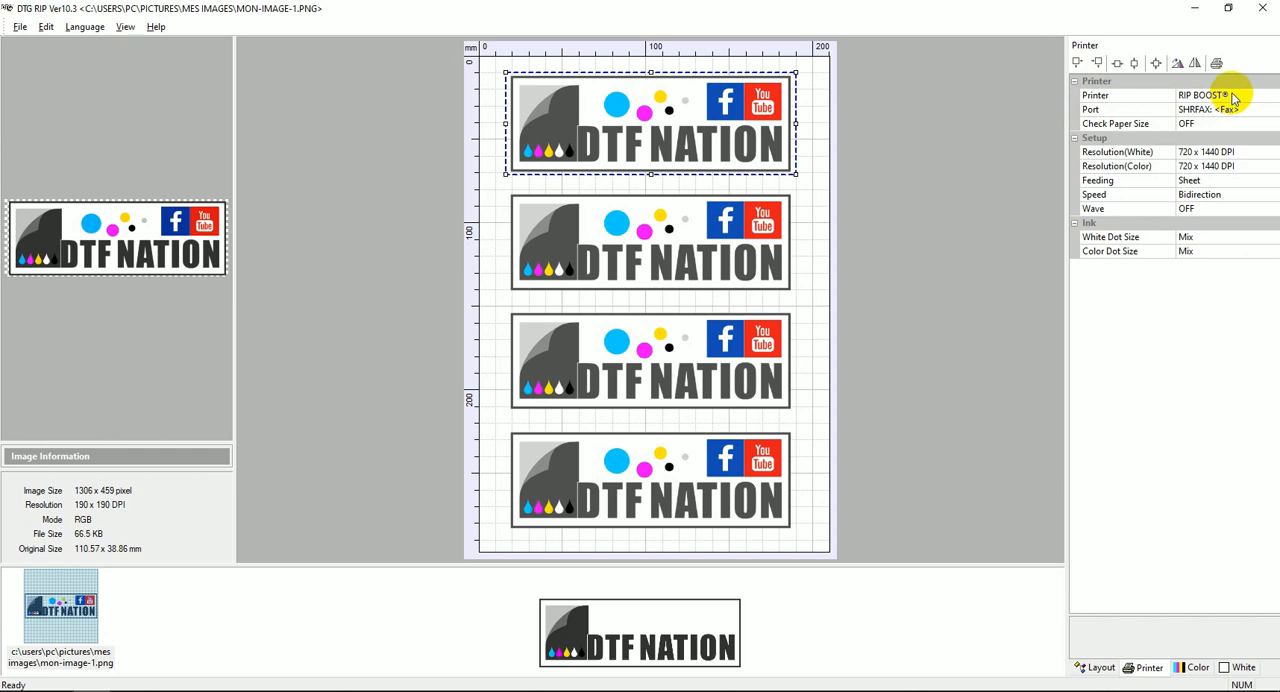
left_click(1272, 96)
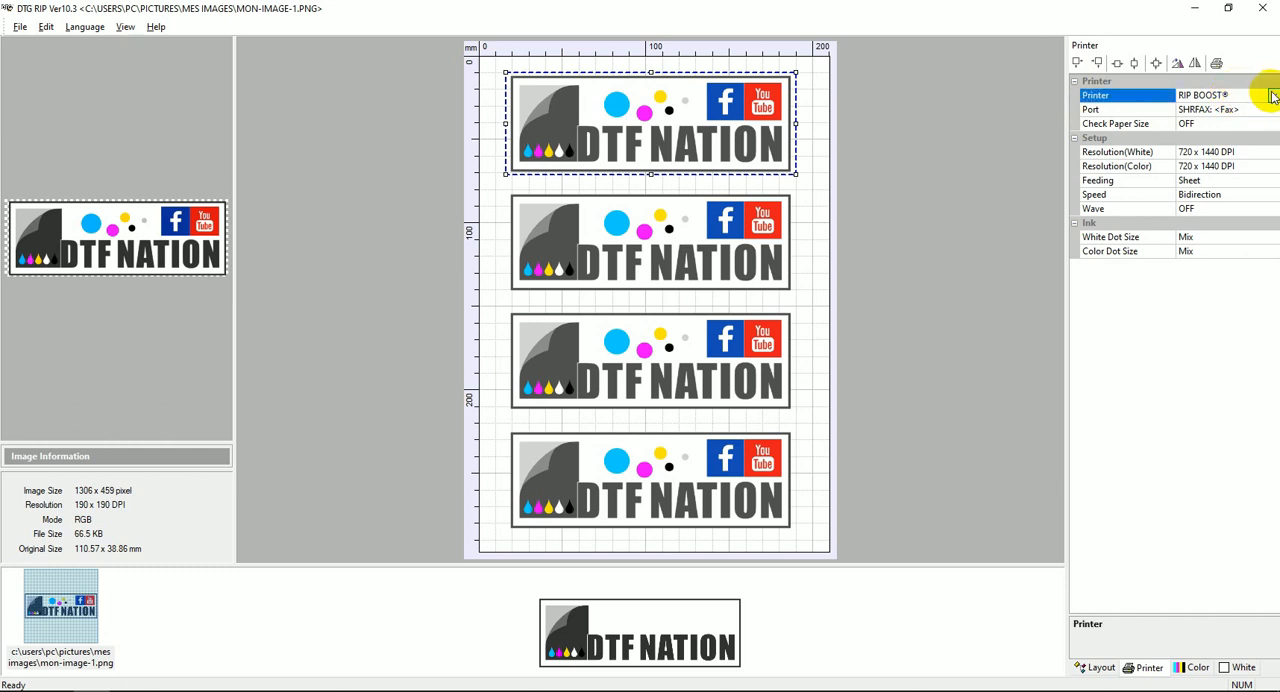
left_click(1272, 97)
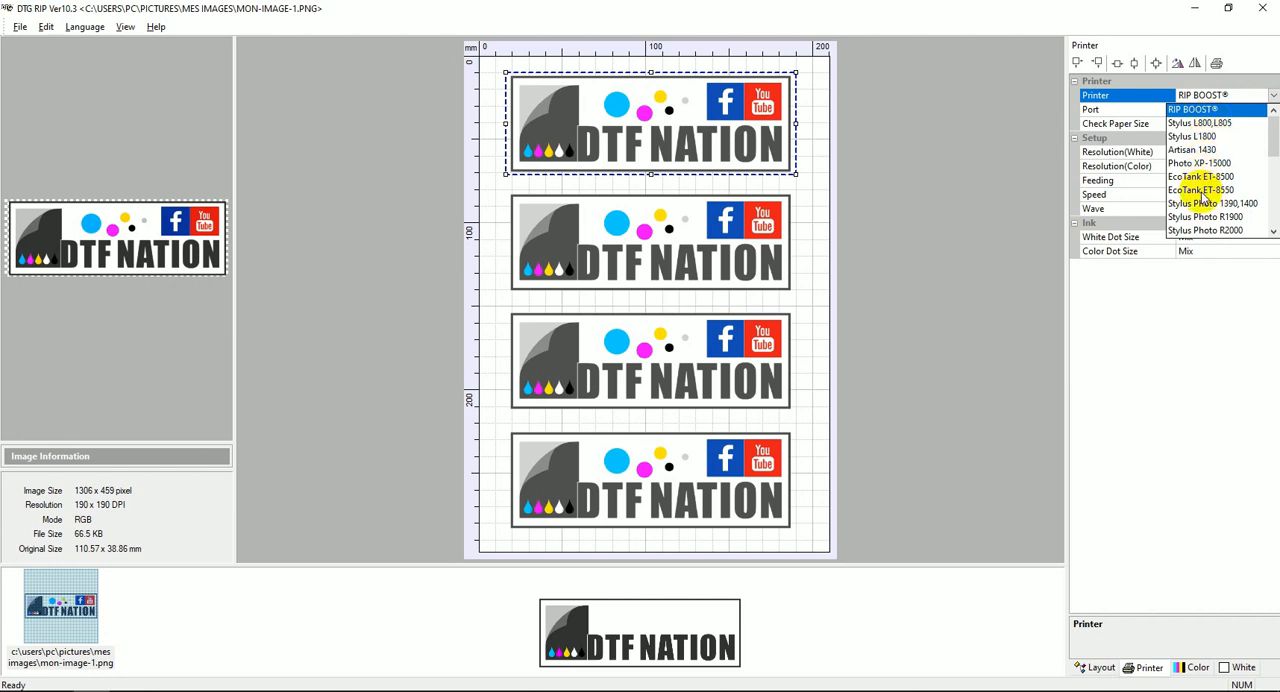
left_click(1200, 123)
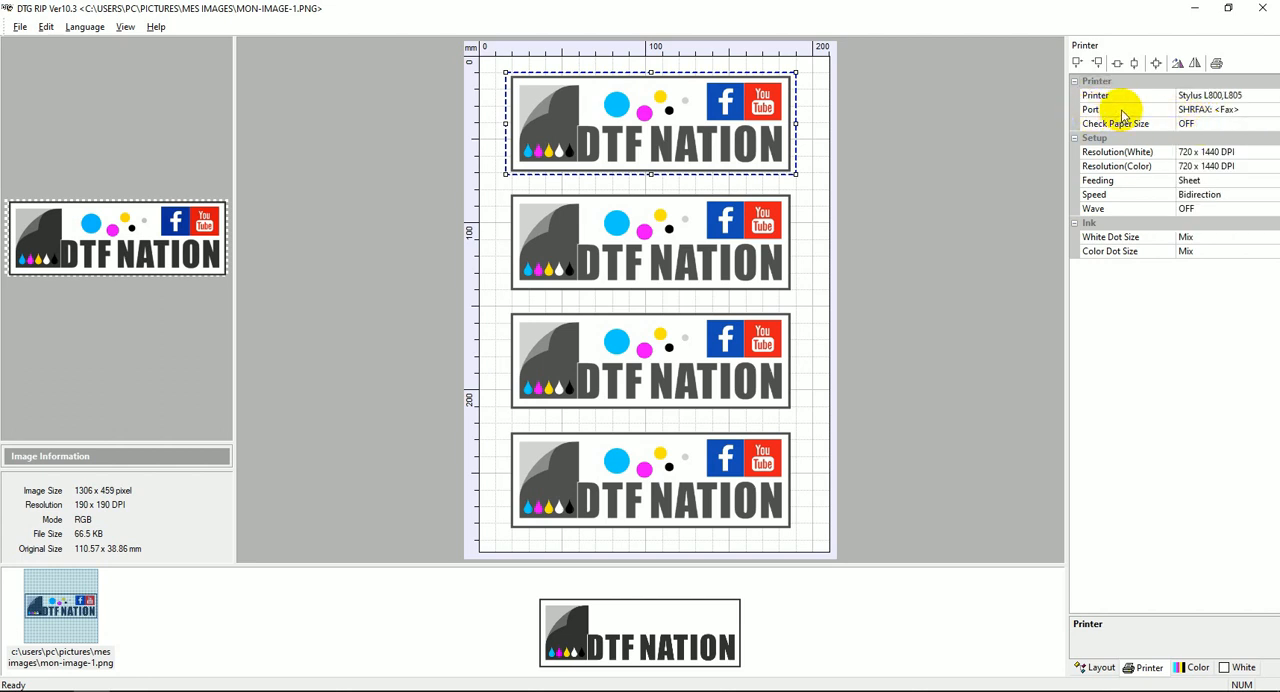
left_click(1273, 110)
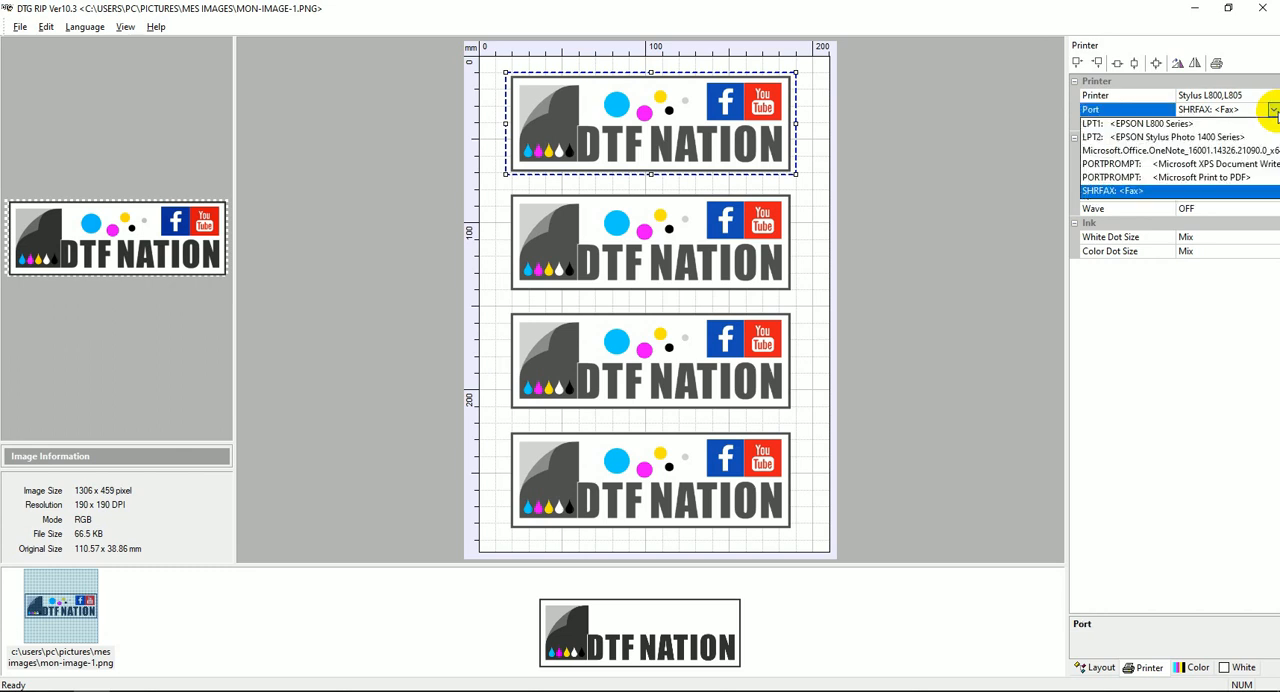
left_click(1158, 124)
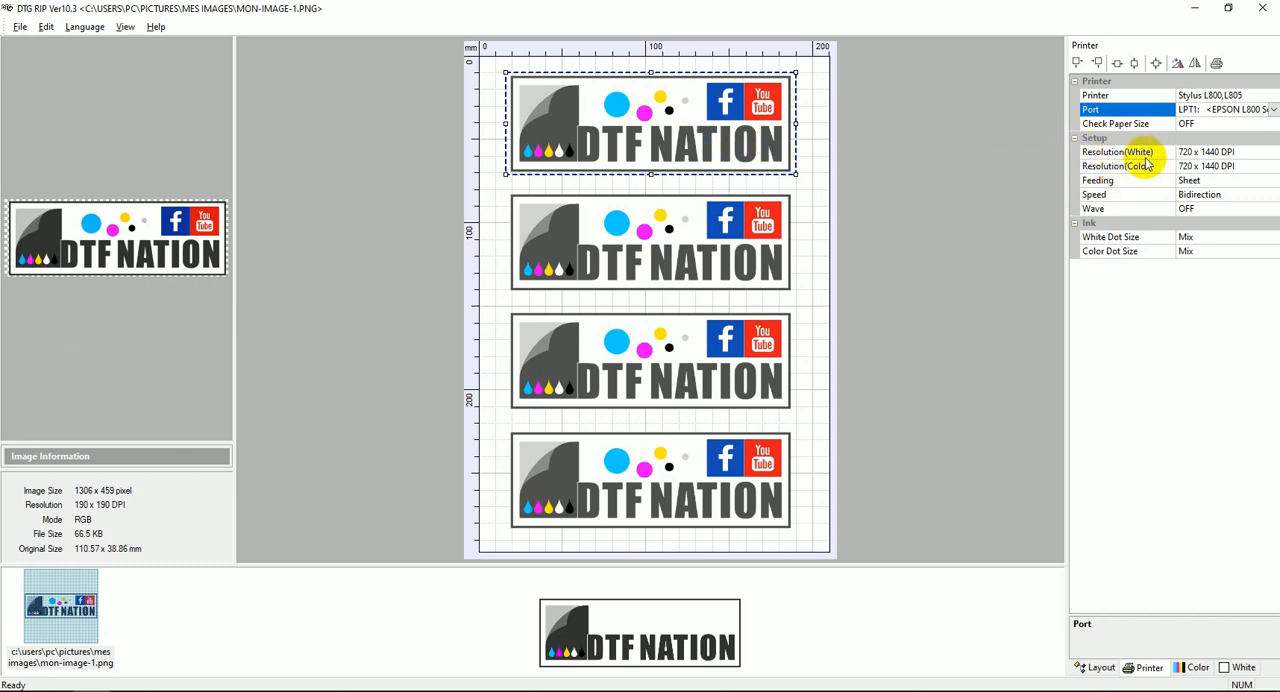
Set both the white and the color print resolution to 1440 x 720 DPI.
left_click(1268, 156)
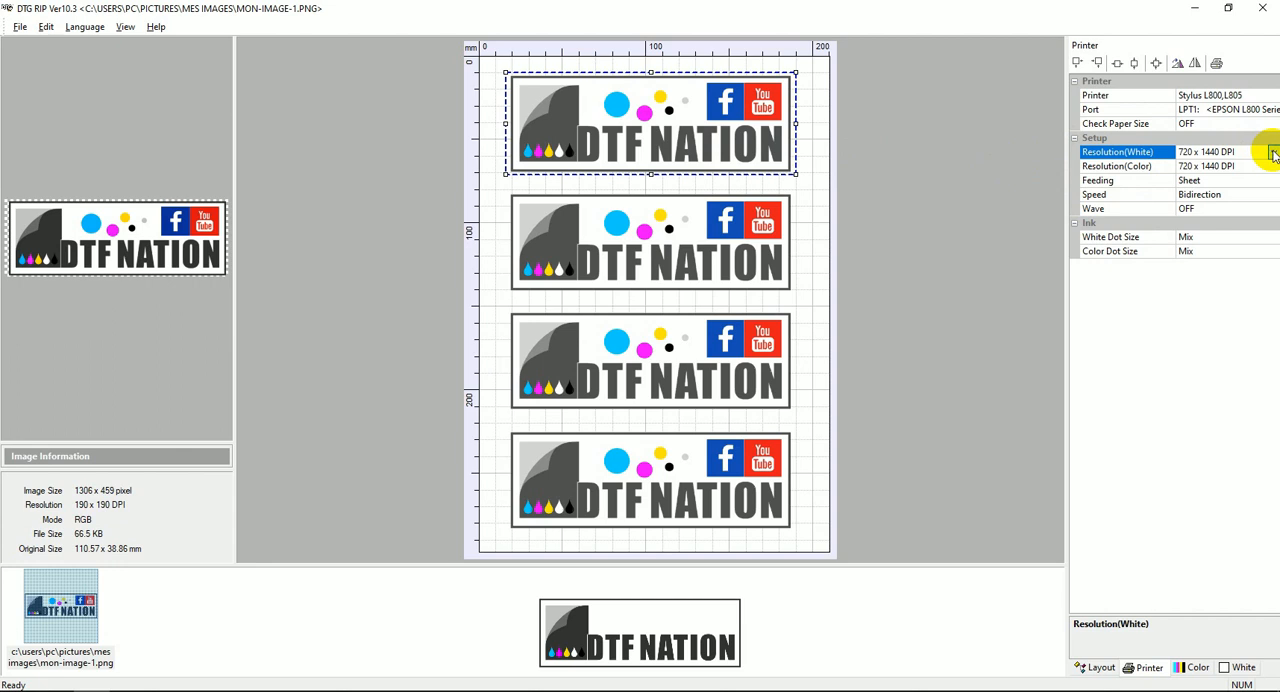
left_click(1273, 153)
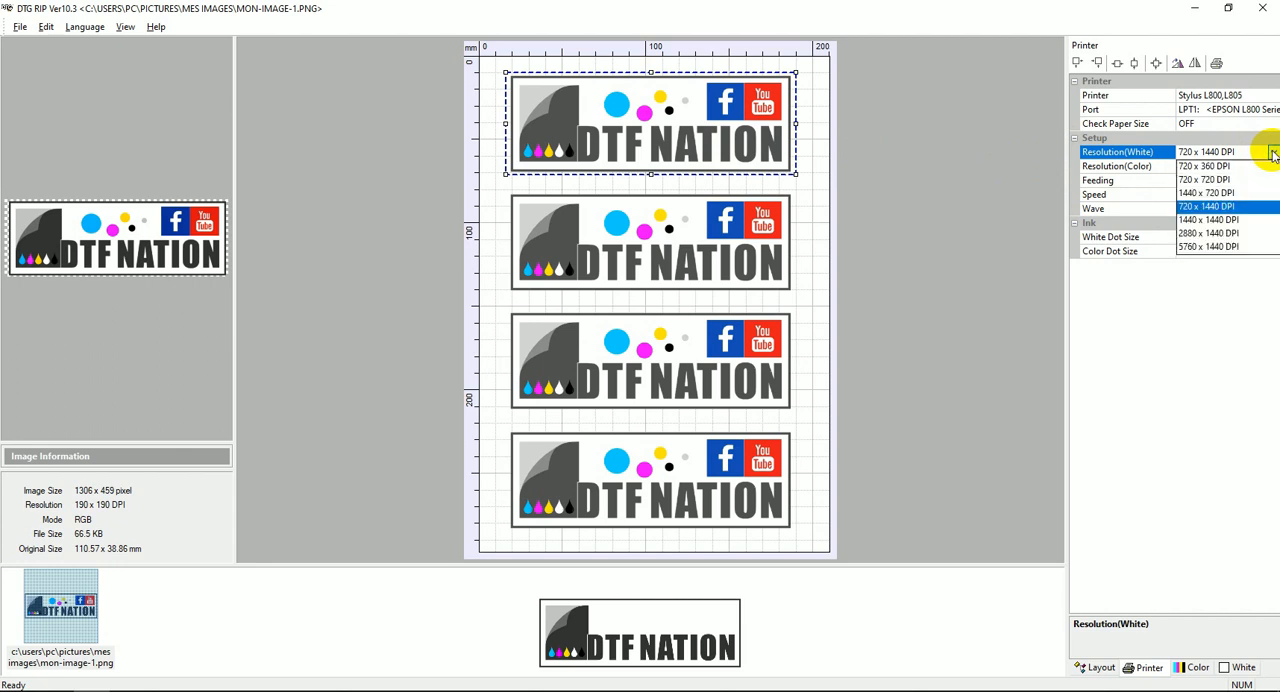
left_click(1190, 193)
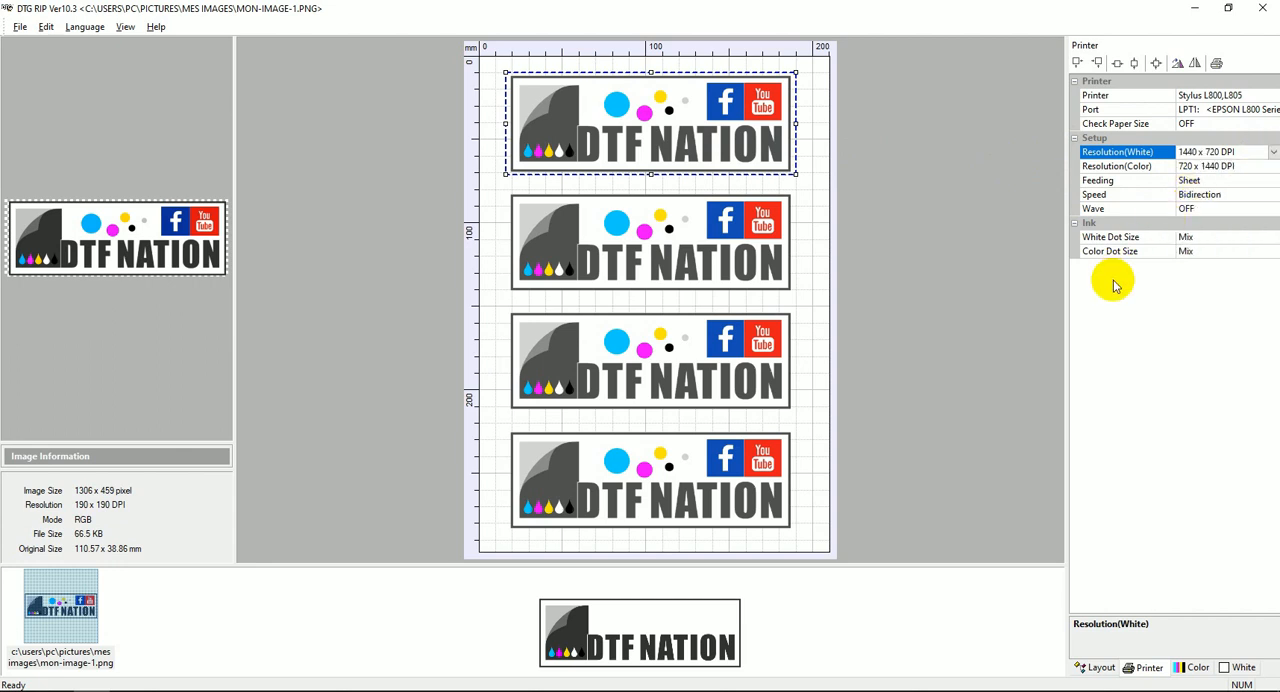
left_click(1273, 166)
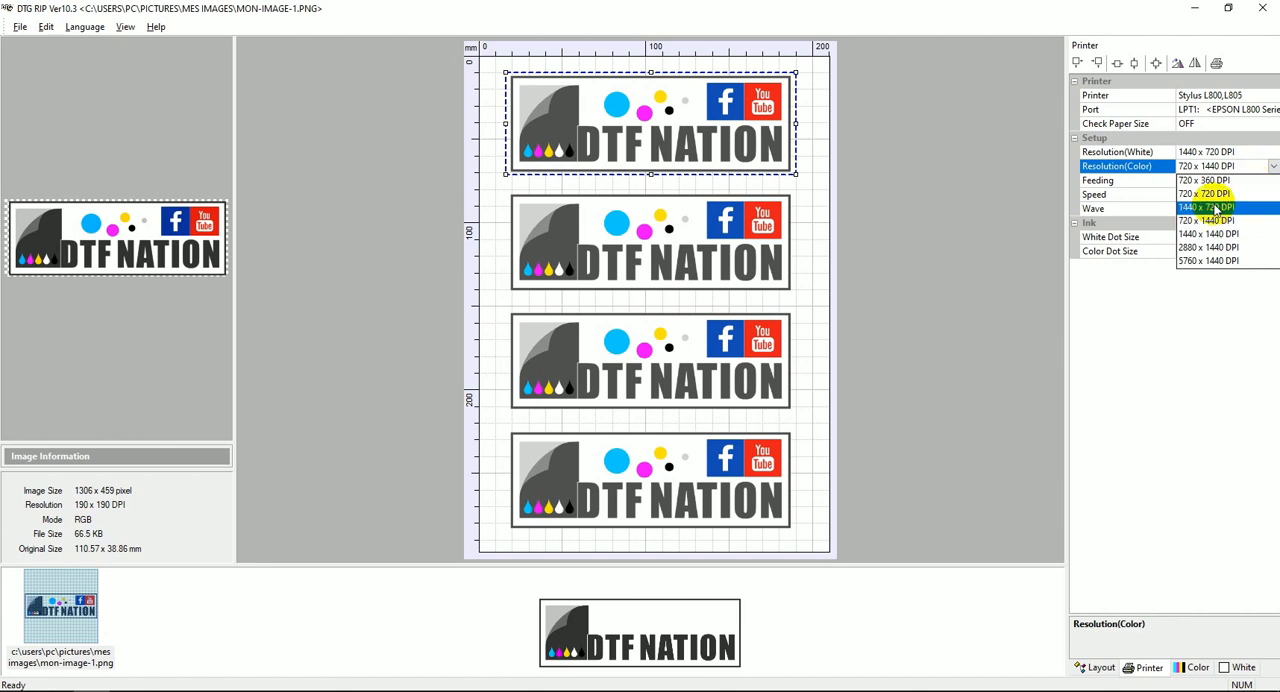
left_click(1215, 207)
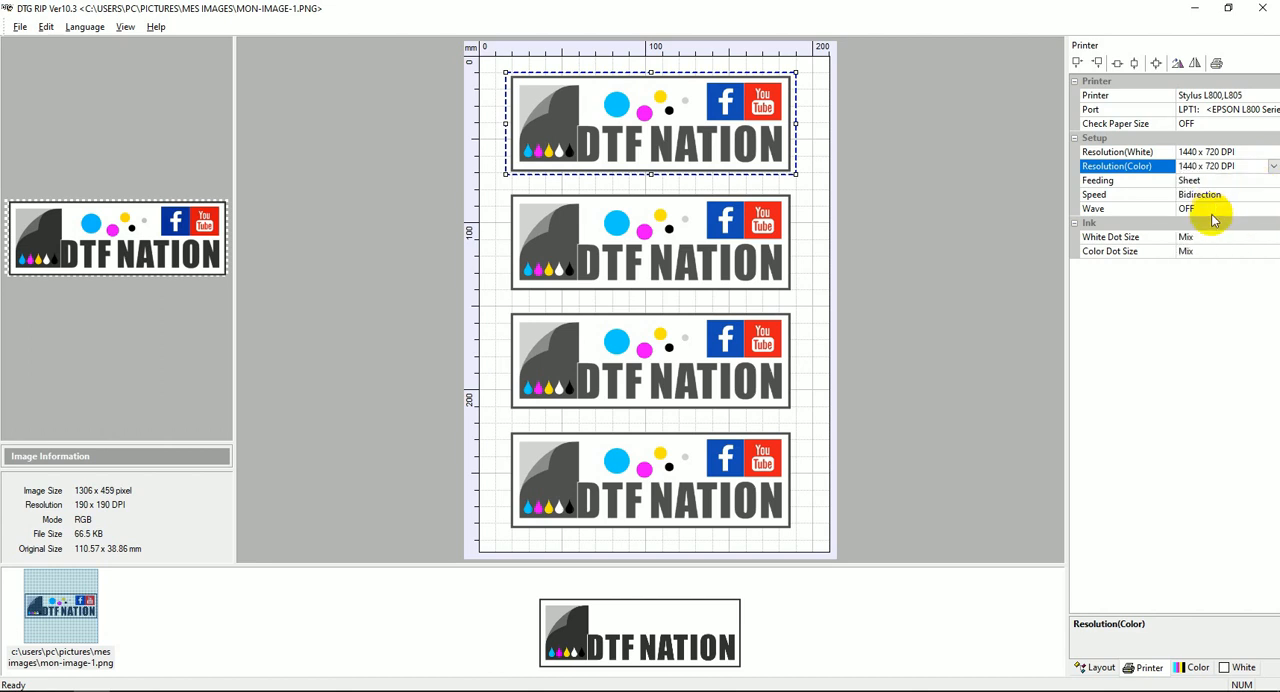
left_click(1273, 166)
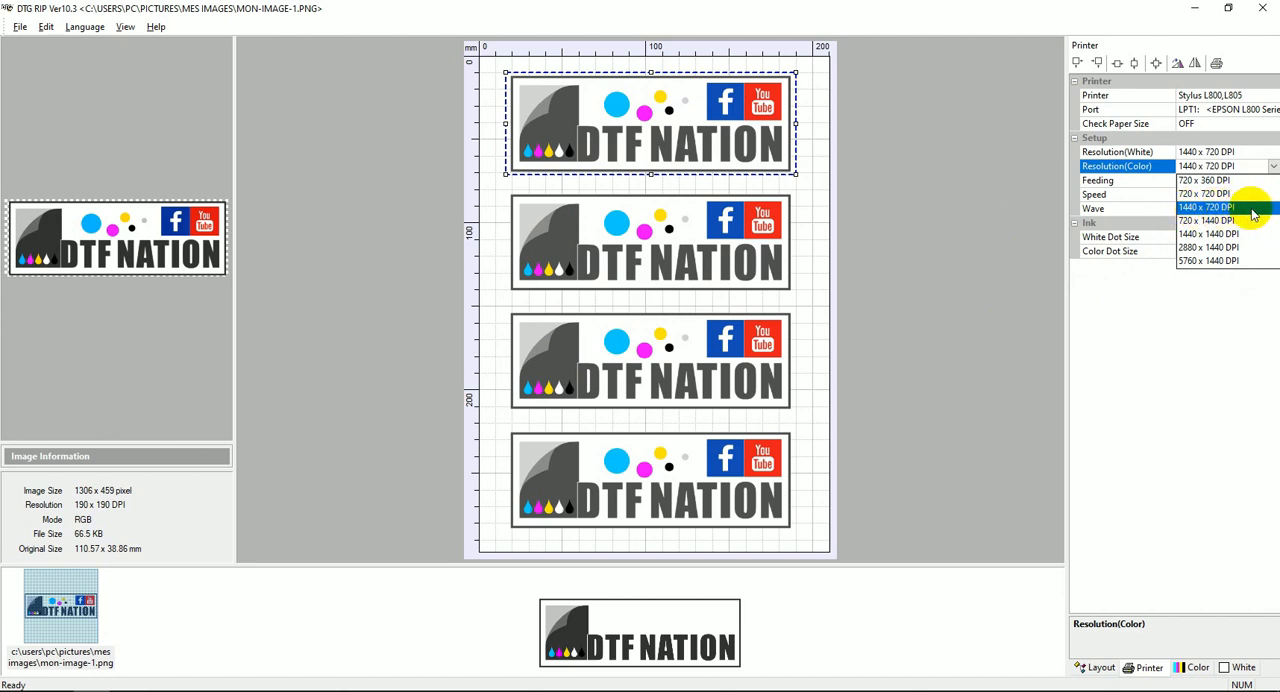
left_click(1273, 168)
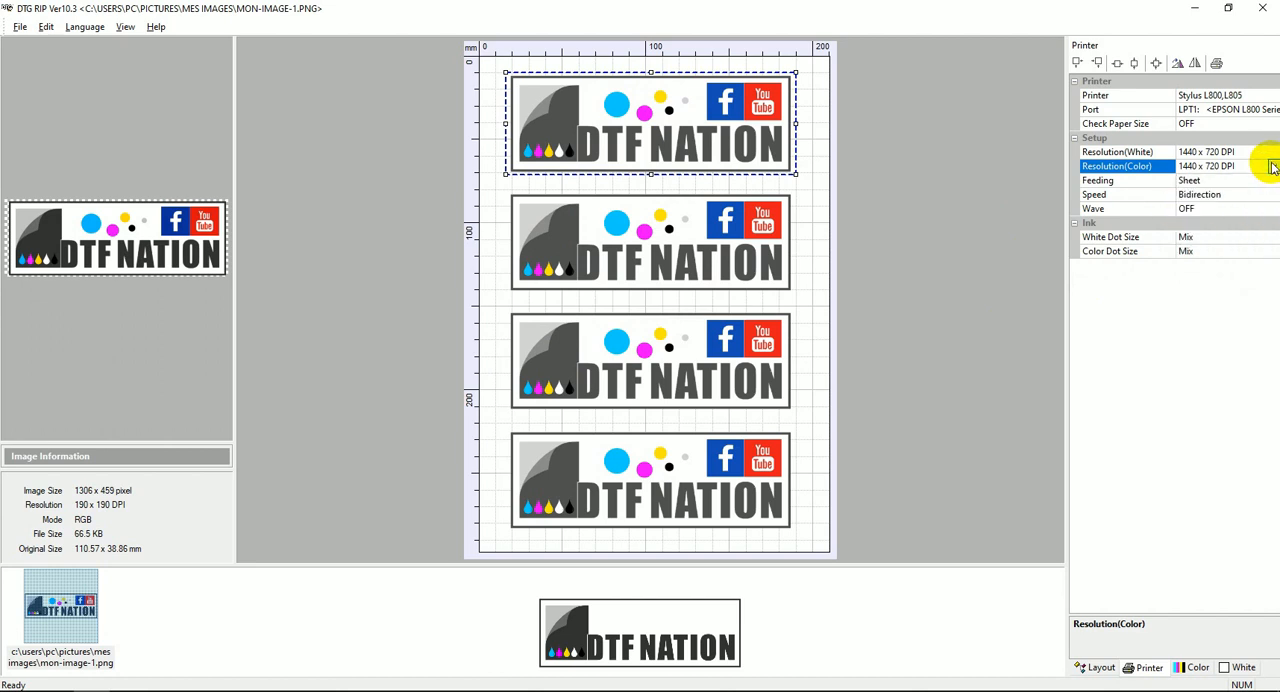
Use Sheet feeding and choose Bidirection as the print speed, with Wave left OFF.
left_click(1100, 181)
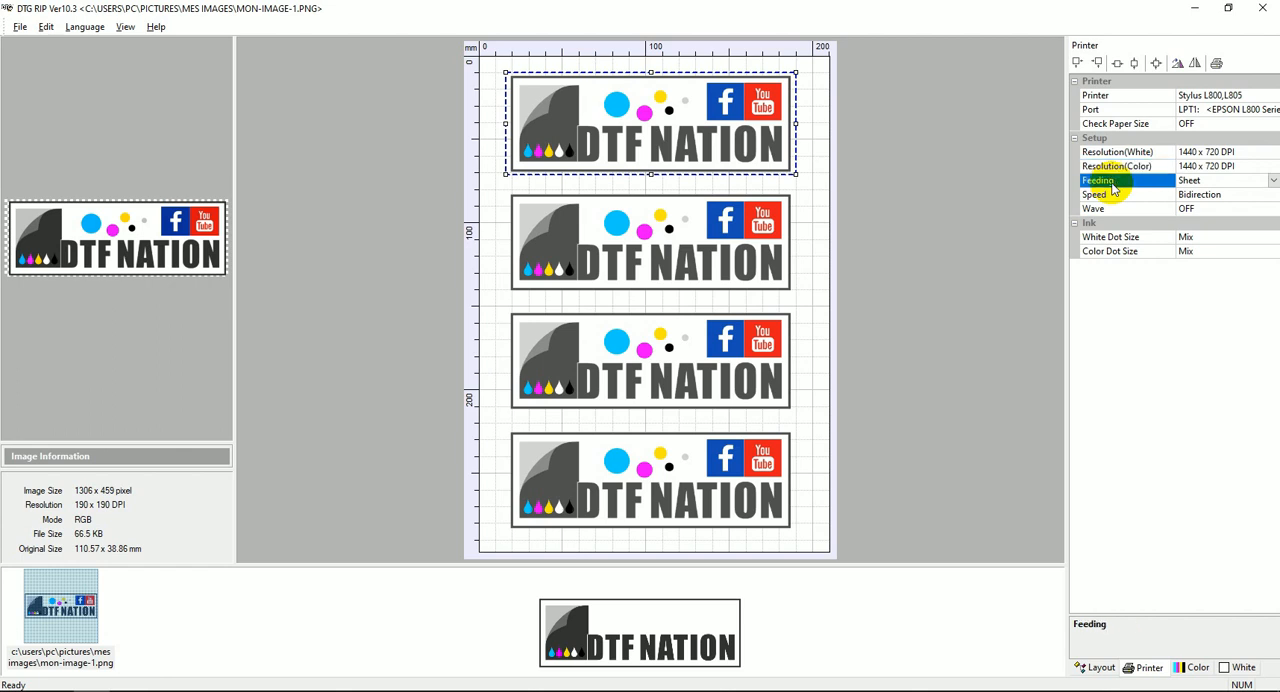
left_click(1273, 181)
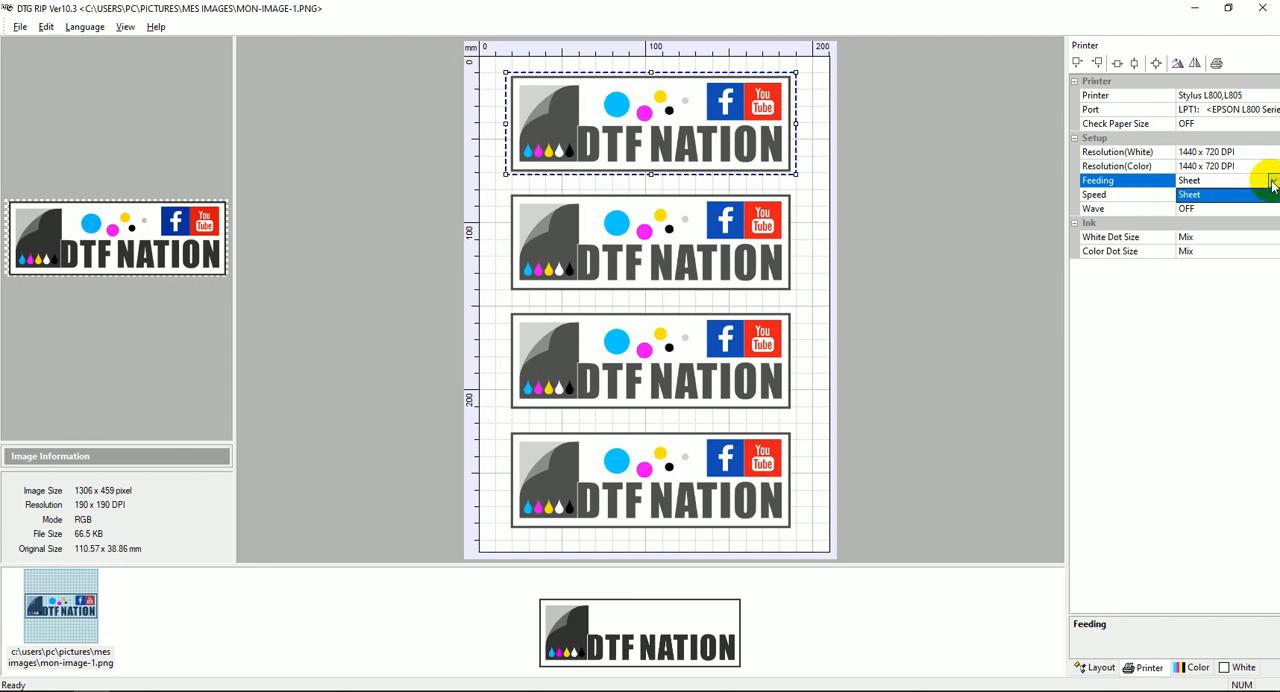
left_click(1273, 183)
left_click(1273, 183)
left_click(1273, 183)
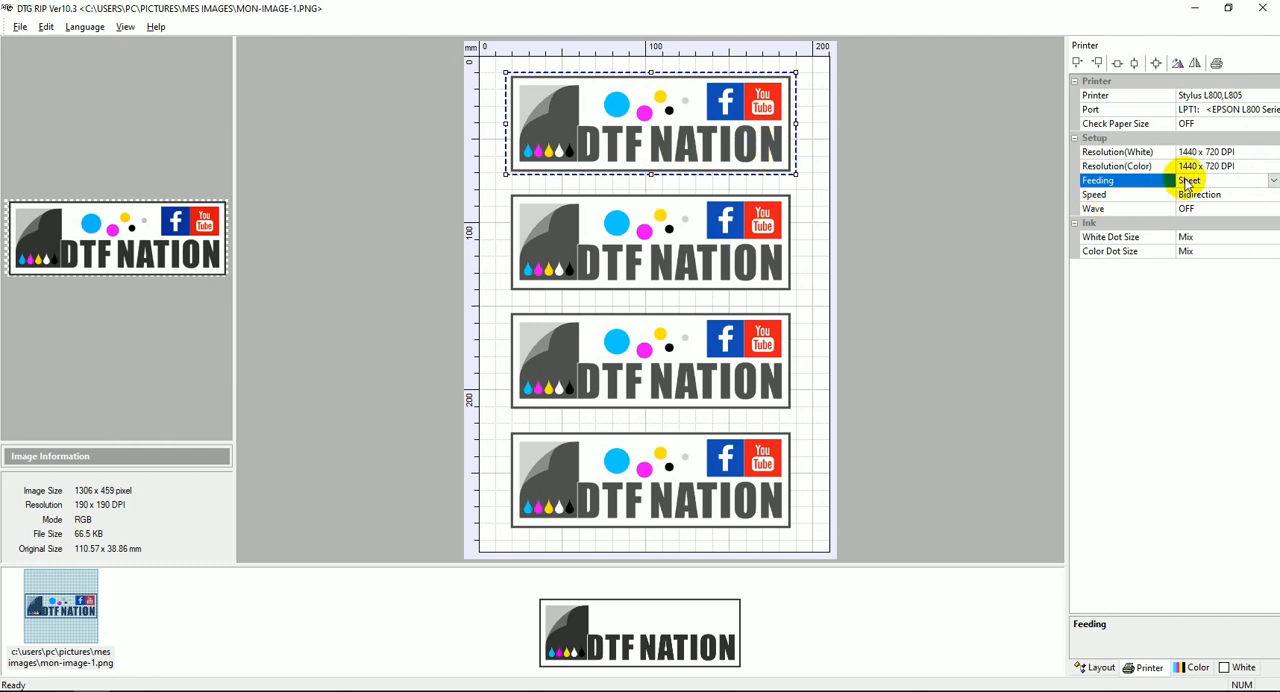
left_click(1129, 196)
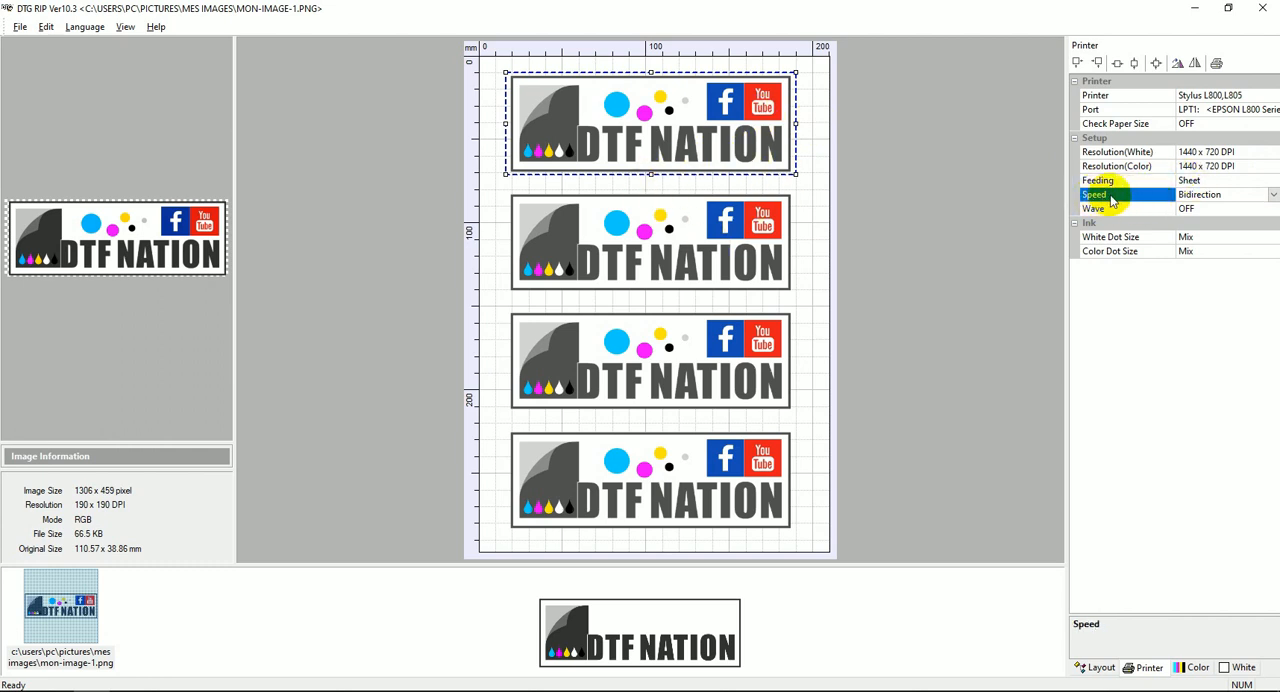
left_click(1273, 196)
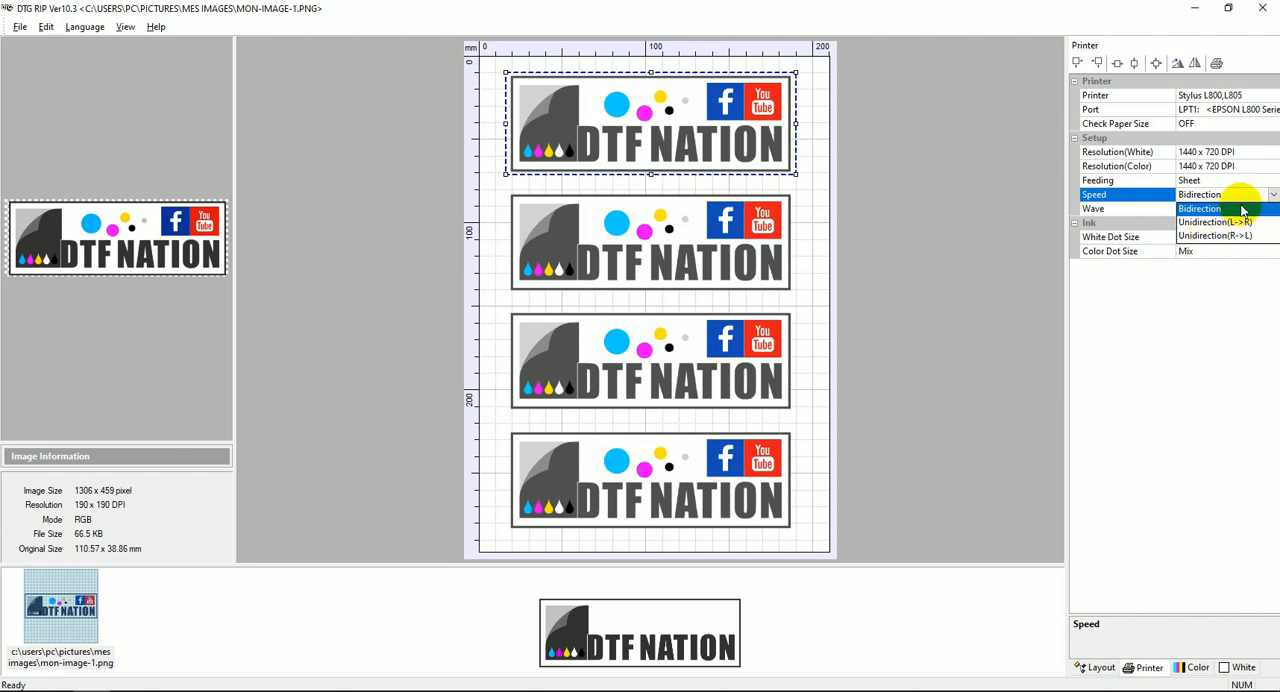
left_click(1199, 210)
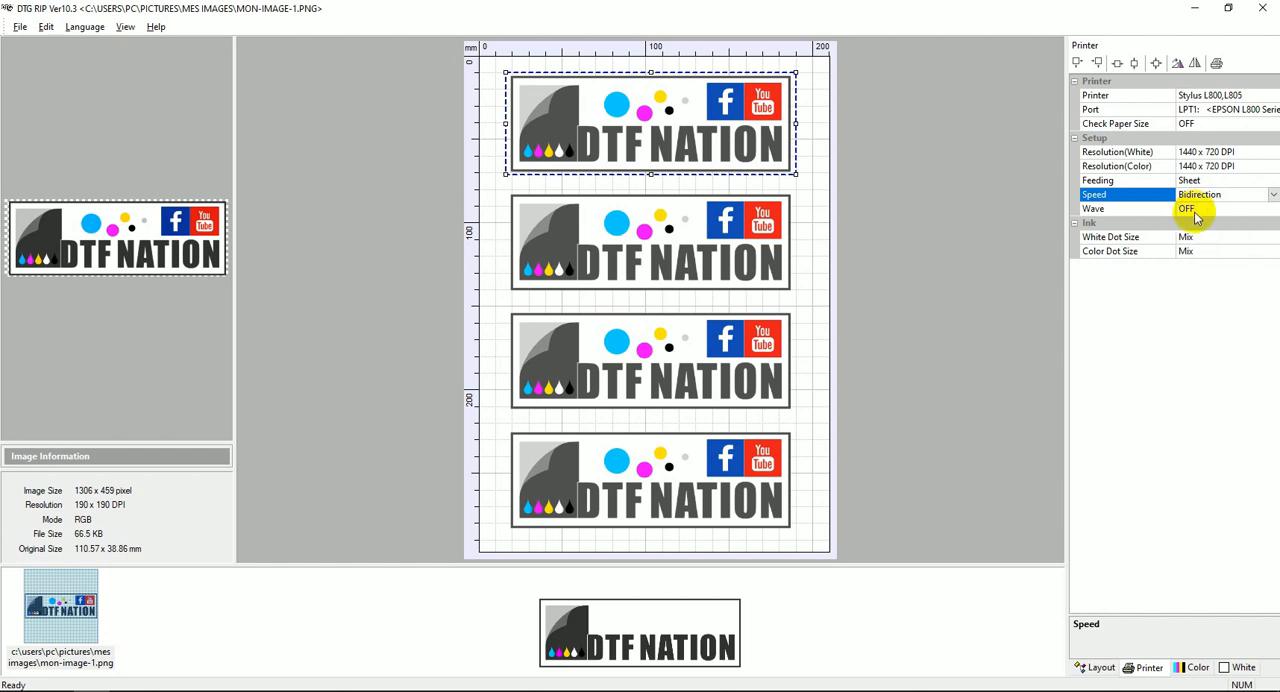
left_click(1110, 209)
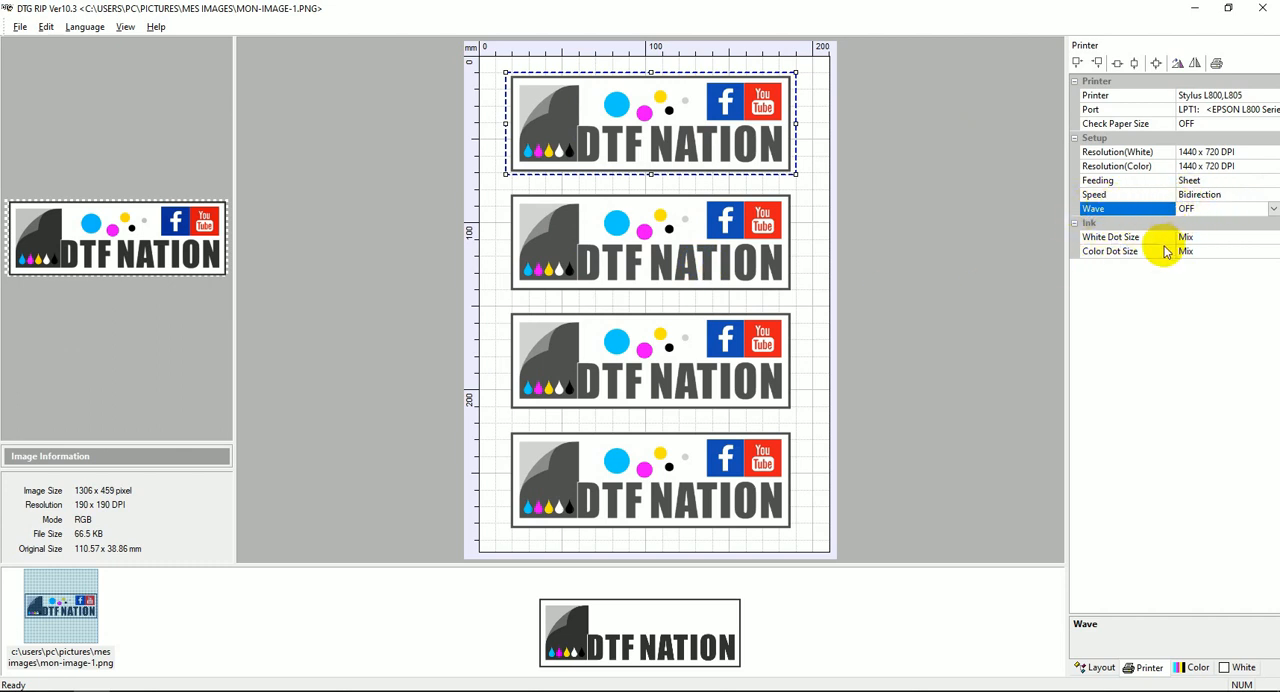
Choose the Mix dot size for both the white and the color ink.
left_click(1103, 241)
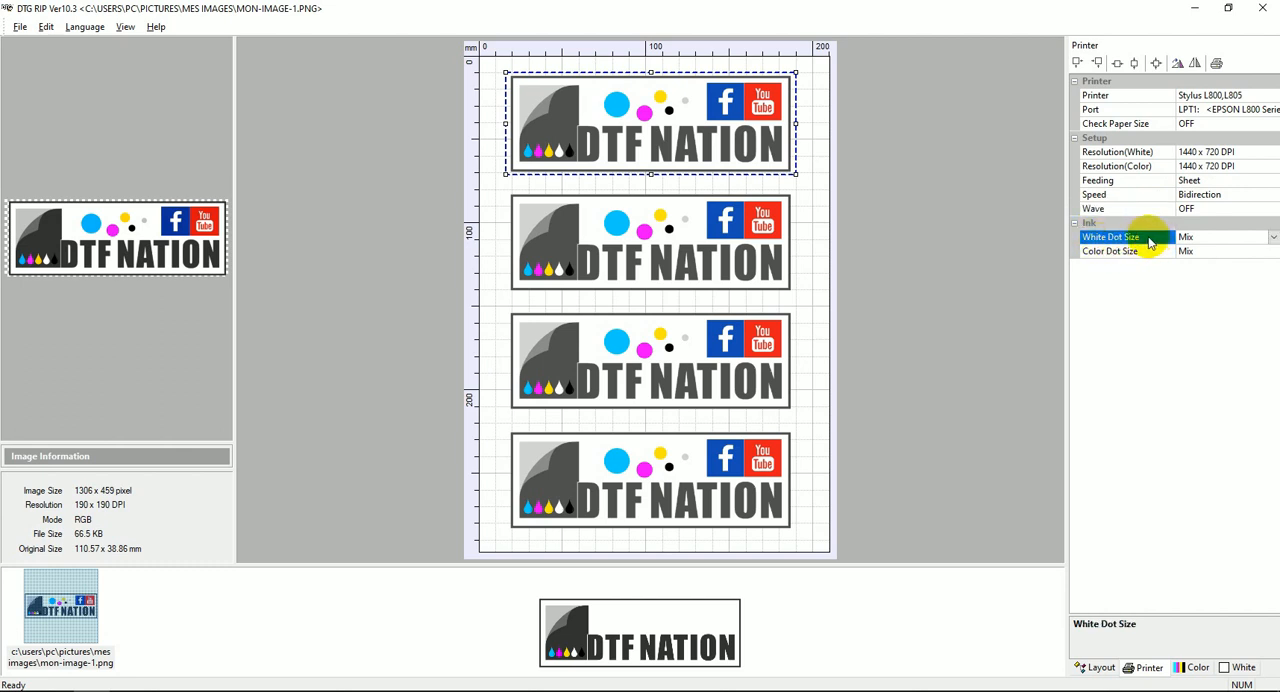
left_click(1273, 238)
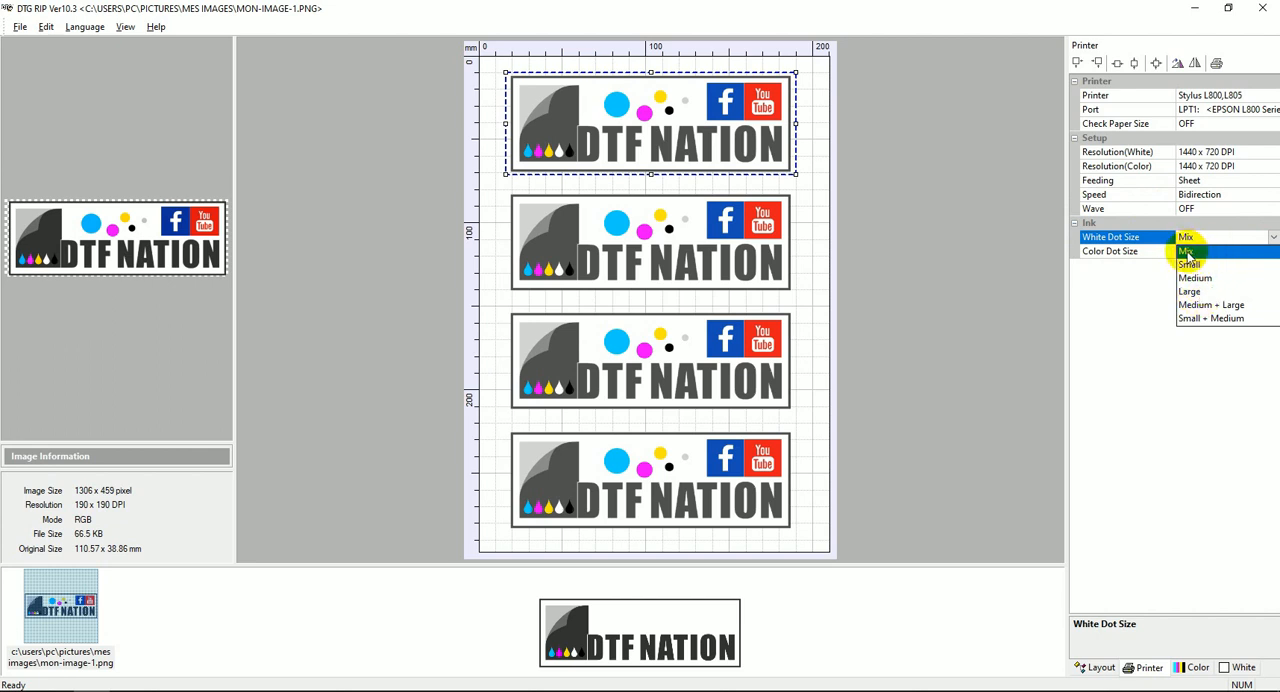
left_click(1118, 256)
left_click(1118, 252)
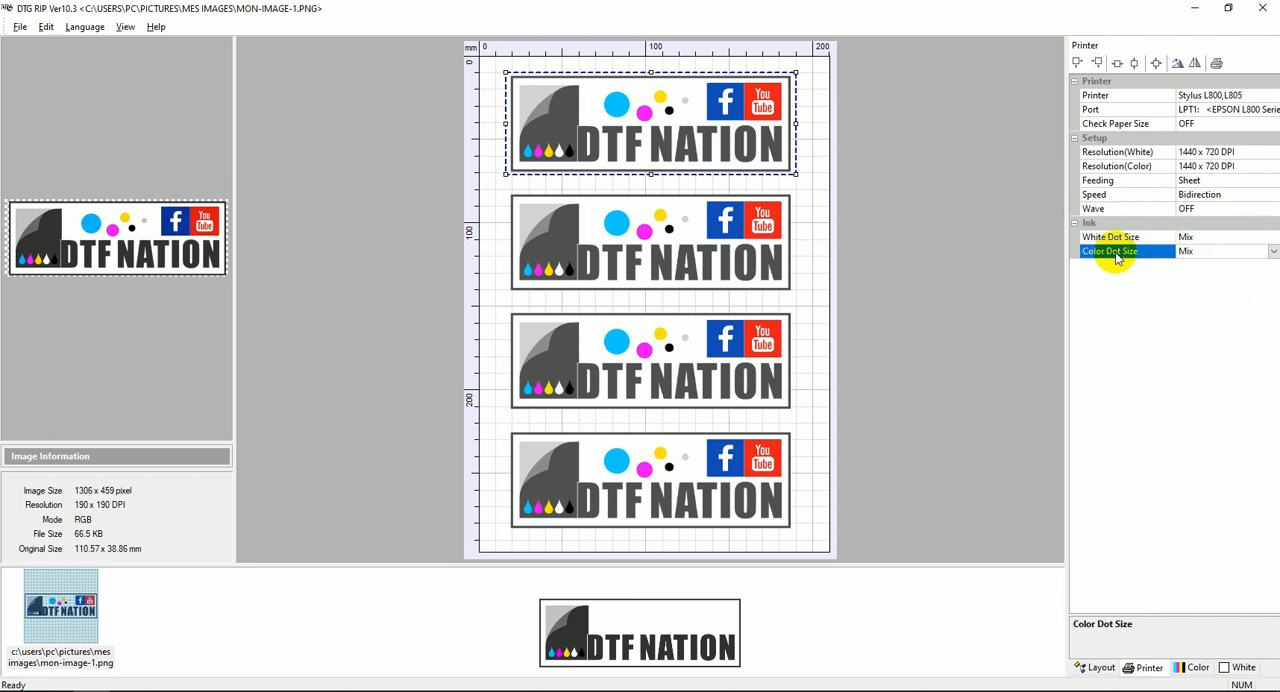
left_click(1273, 253)
left_click(1190, 266)
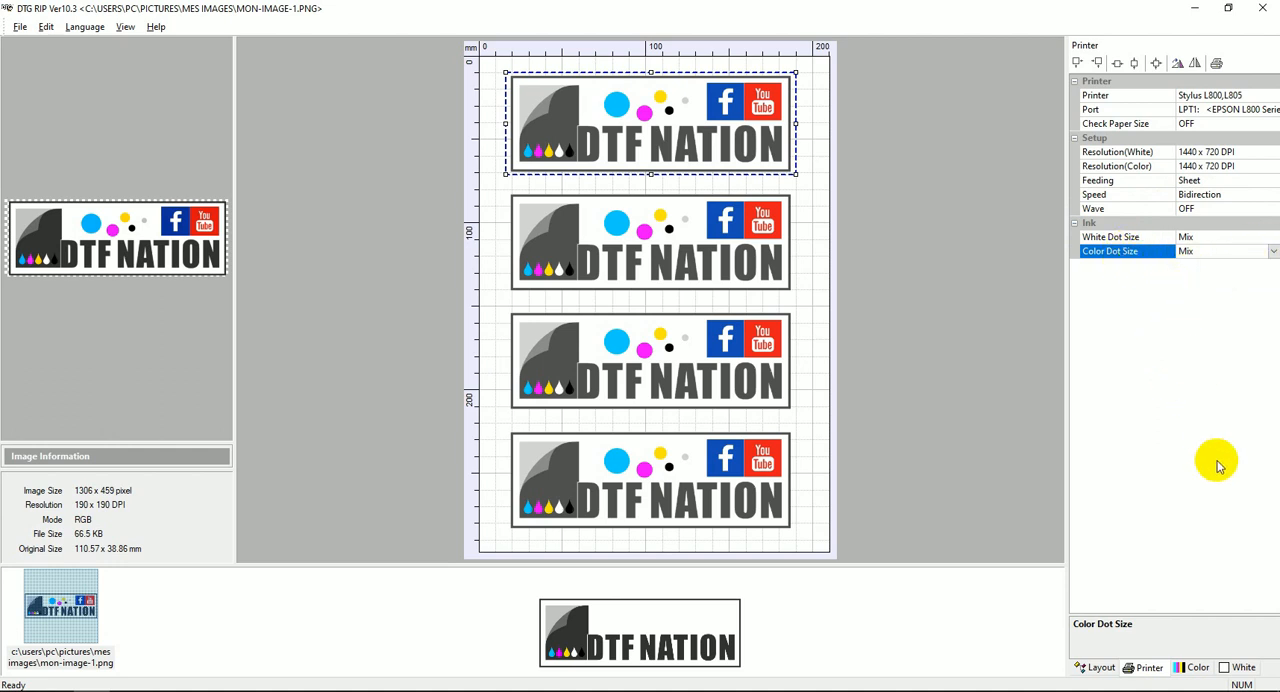
Open the ink channel setup in Color Management and assign Y to the first channel and K to the second.
left_click(1194, 668)
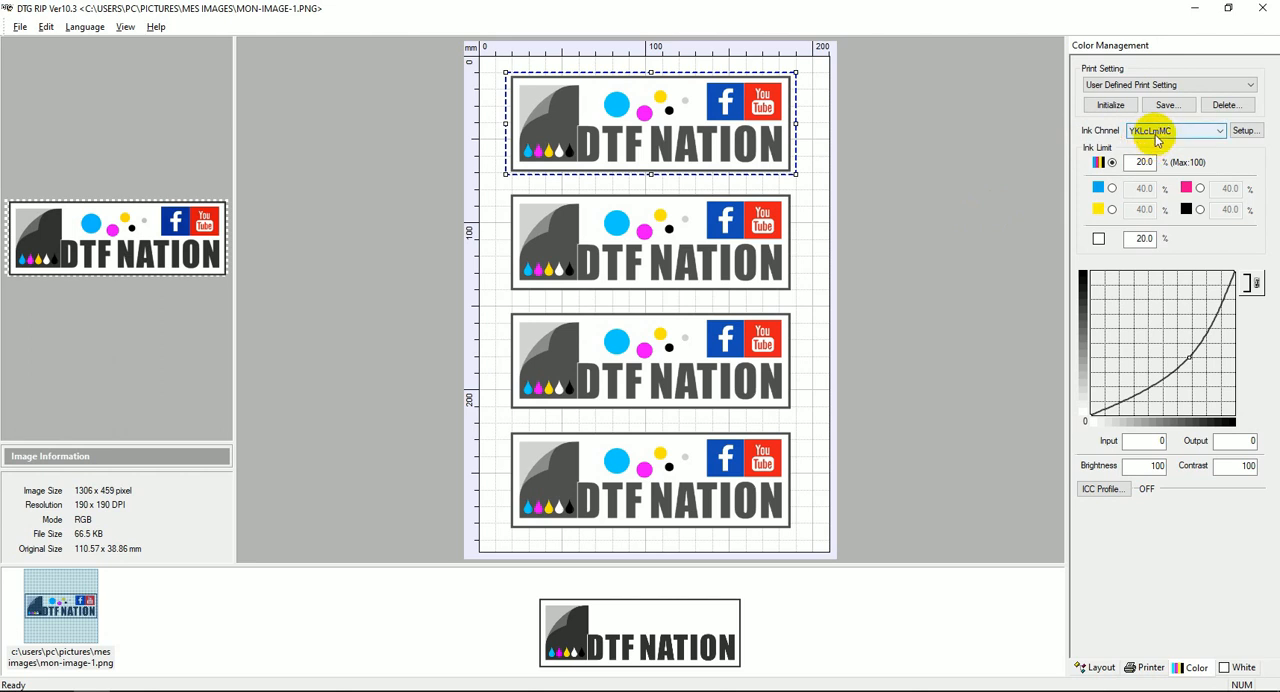
left_click(1220, 132)
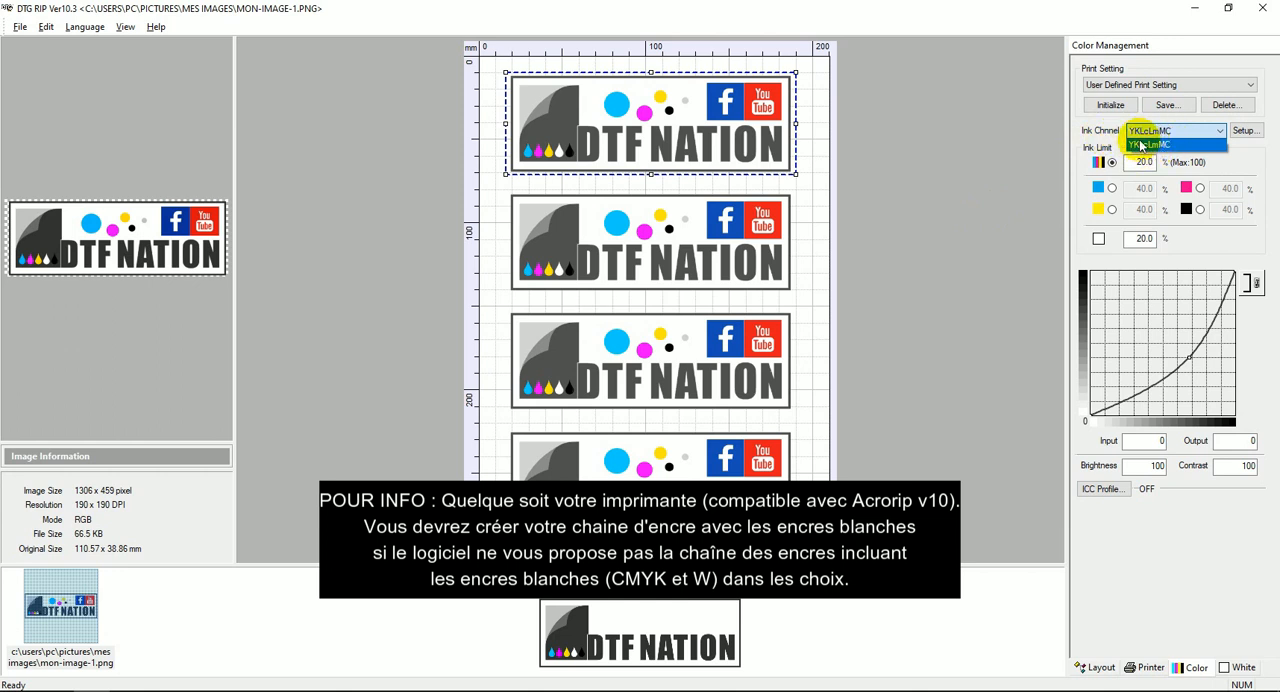
left_click(1243, 132)
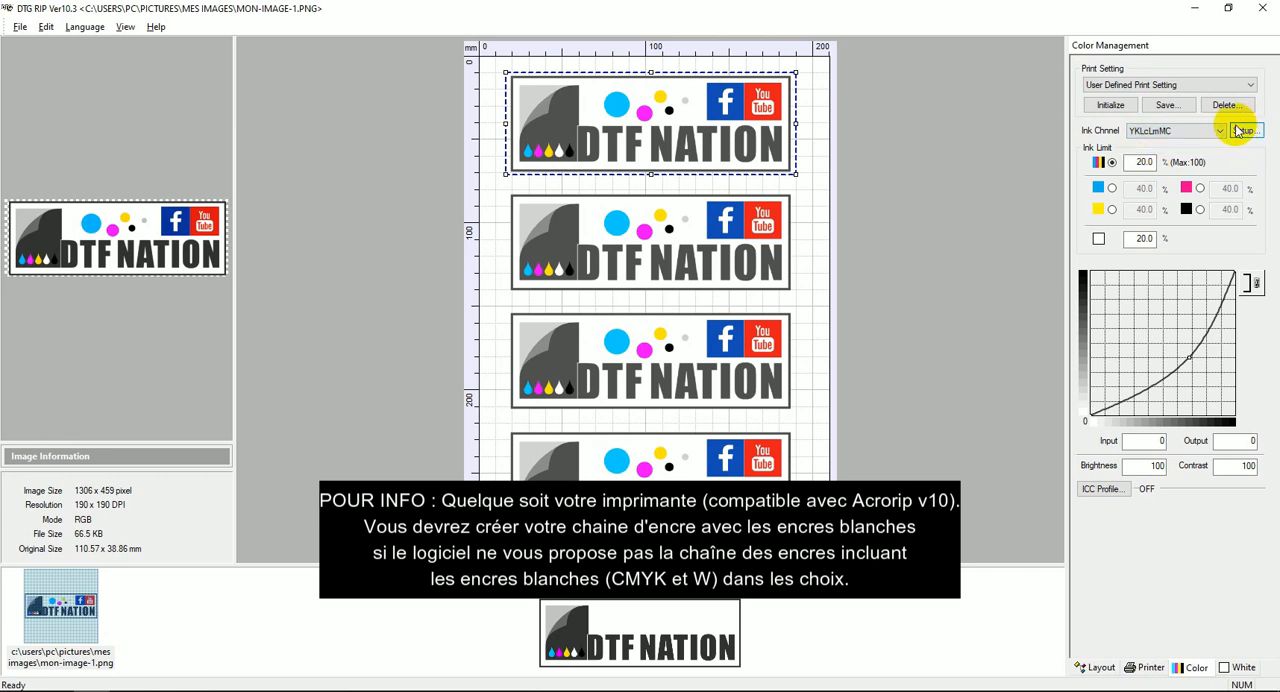
left_click(1243, 132)
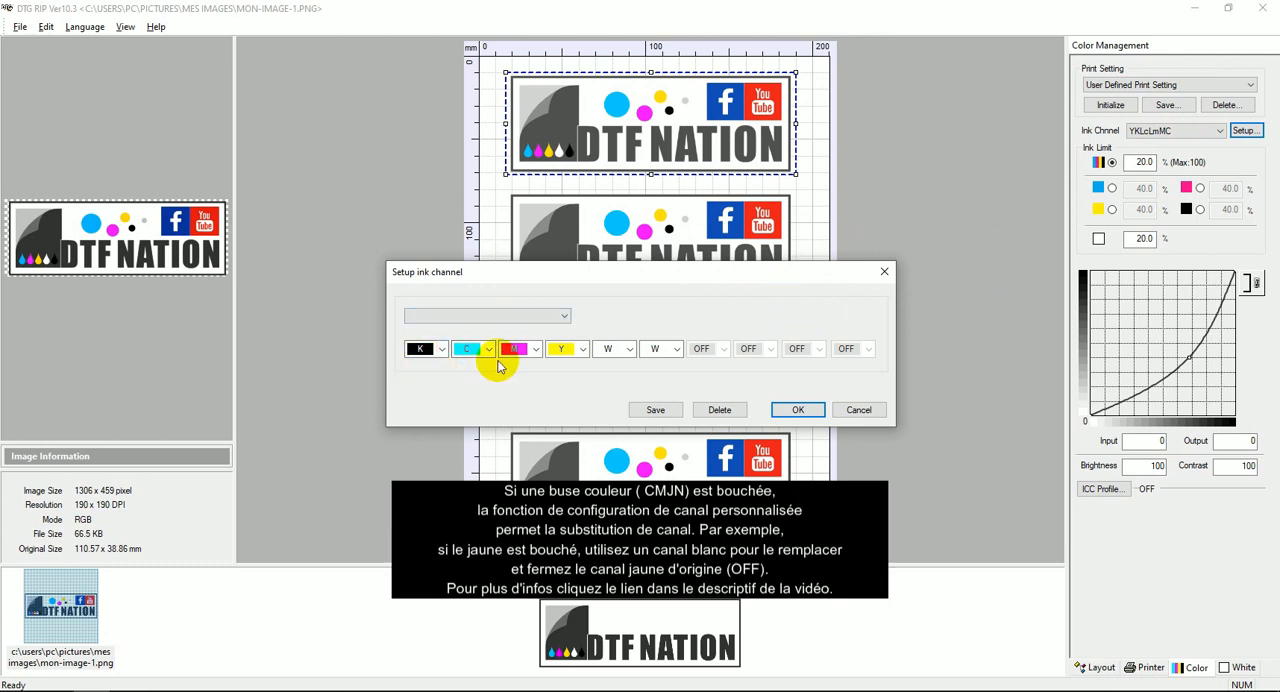
left_click(440, 349)
left_click(426, 408)
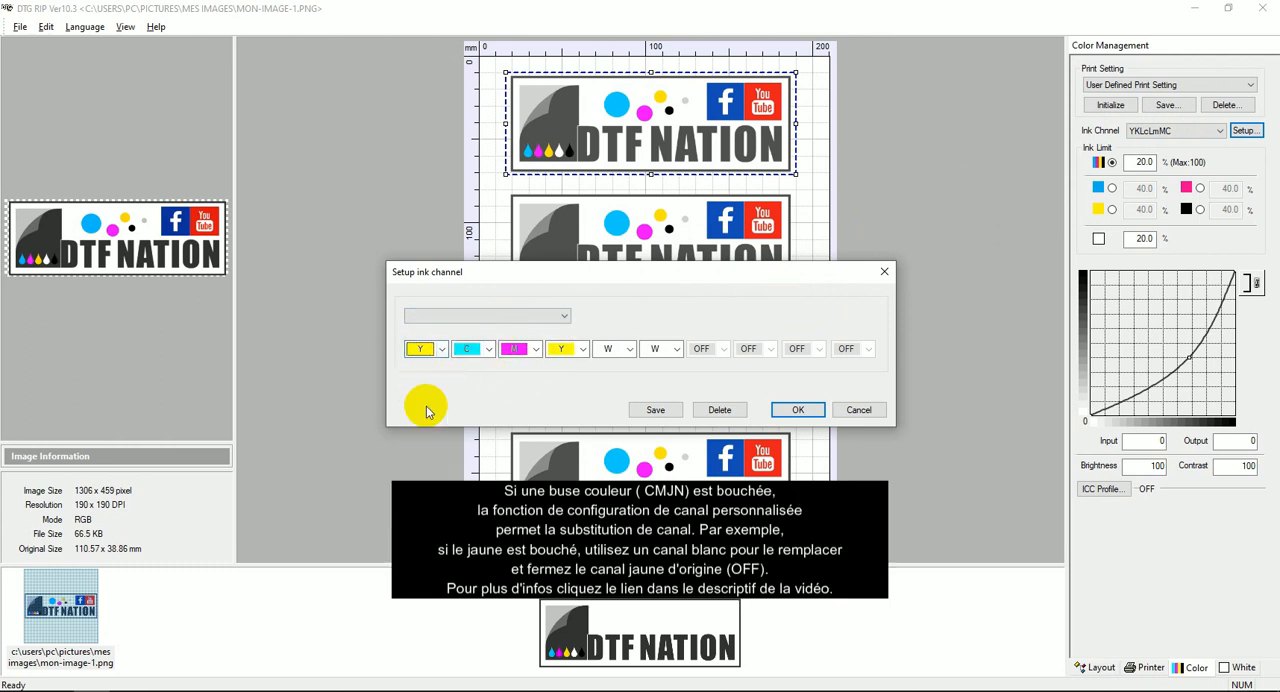
left_click(489, 349)
left_click(480, 369)
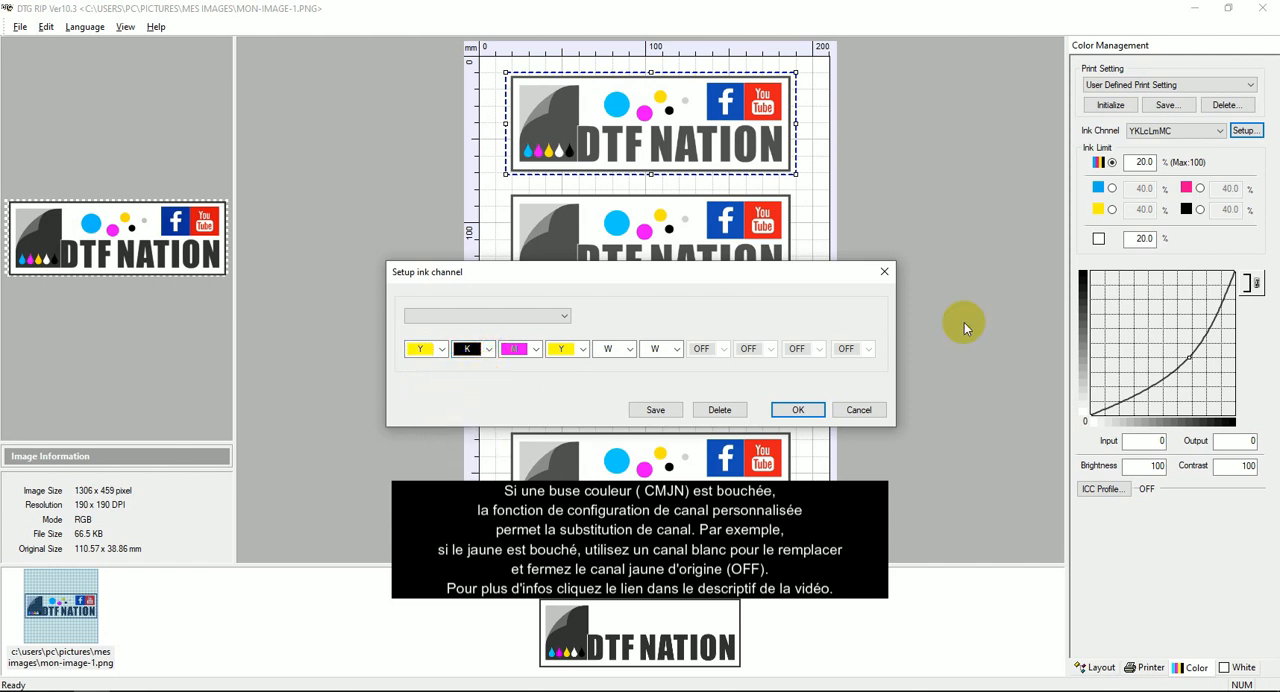
Assign W to the third and fourth ink channels, M to the fifth and C to the sixth.
left_click(530, 353)
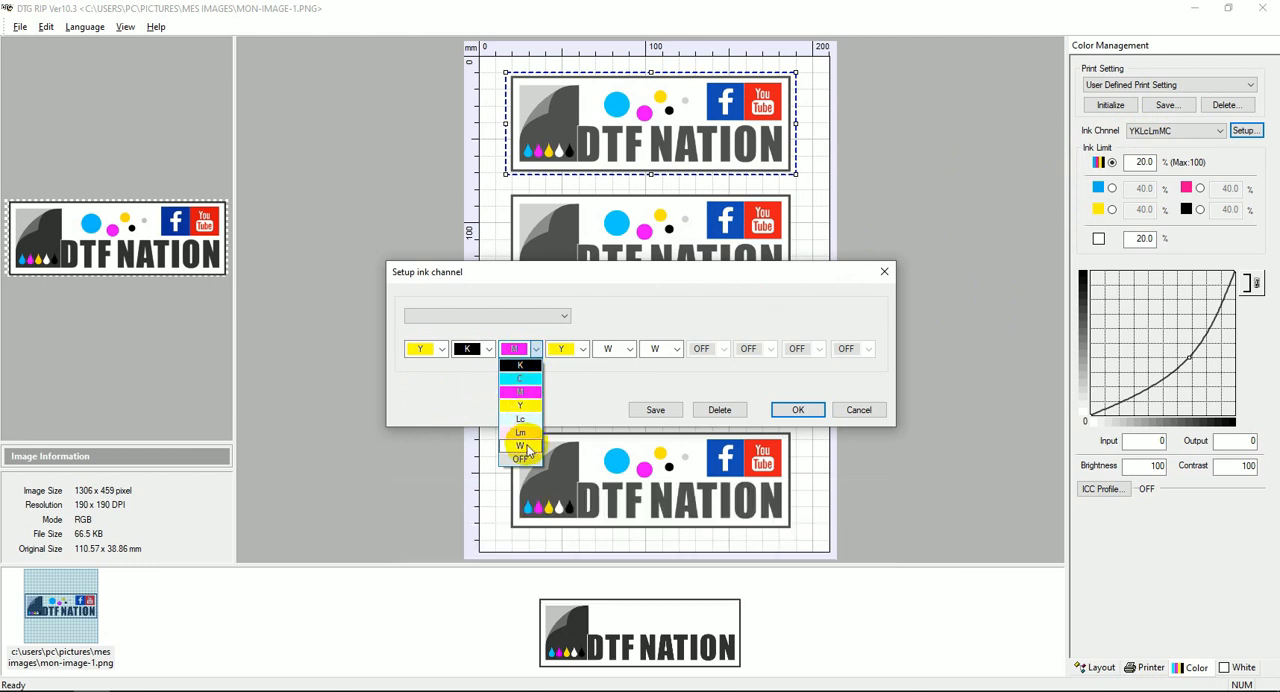
left_click(521, 445)
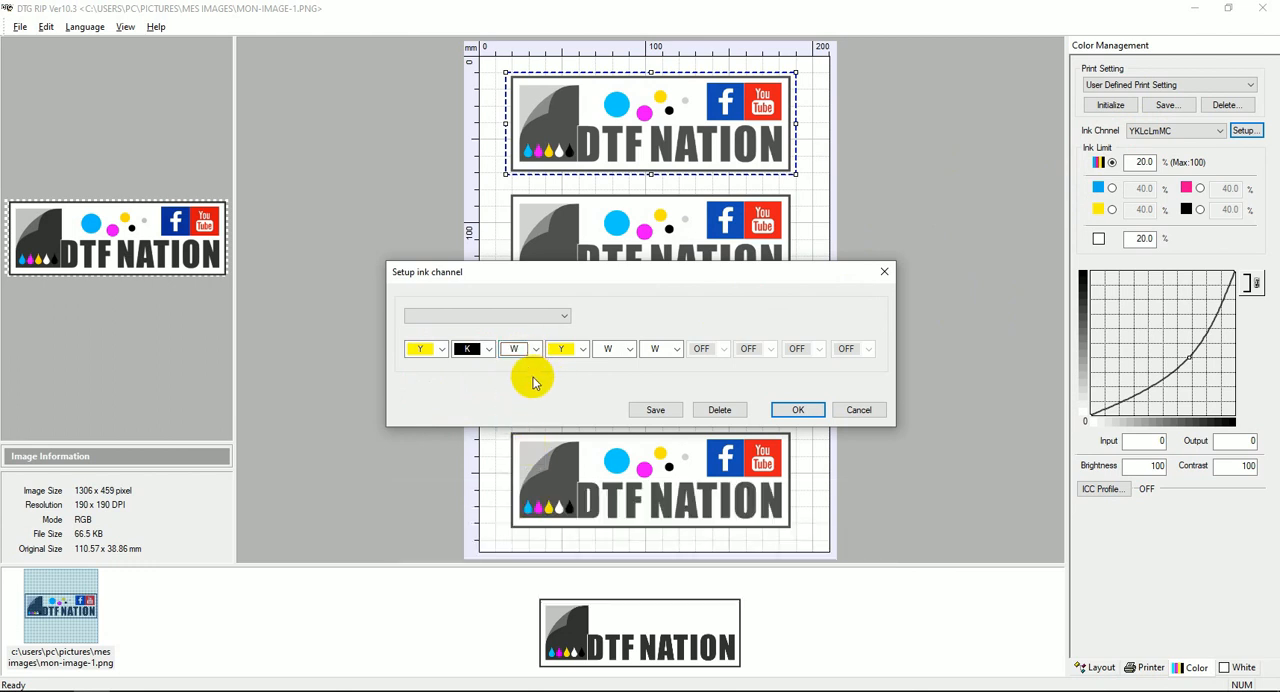
left_click(578, 350)
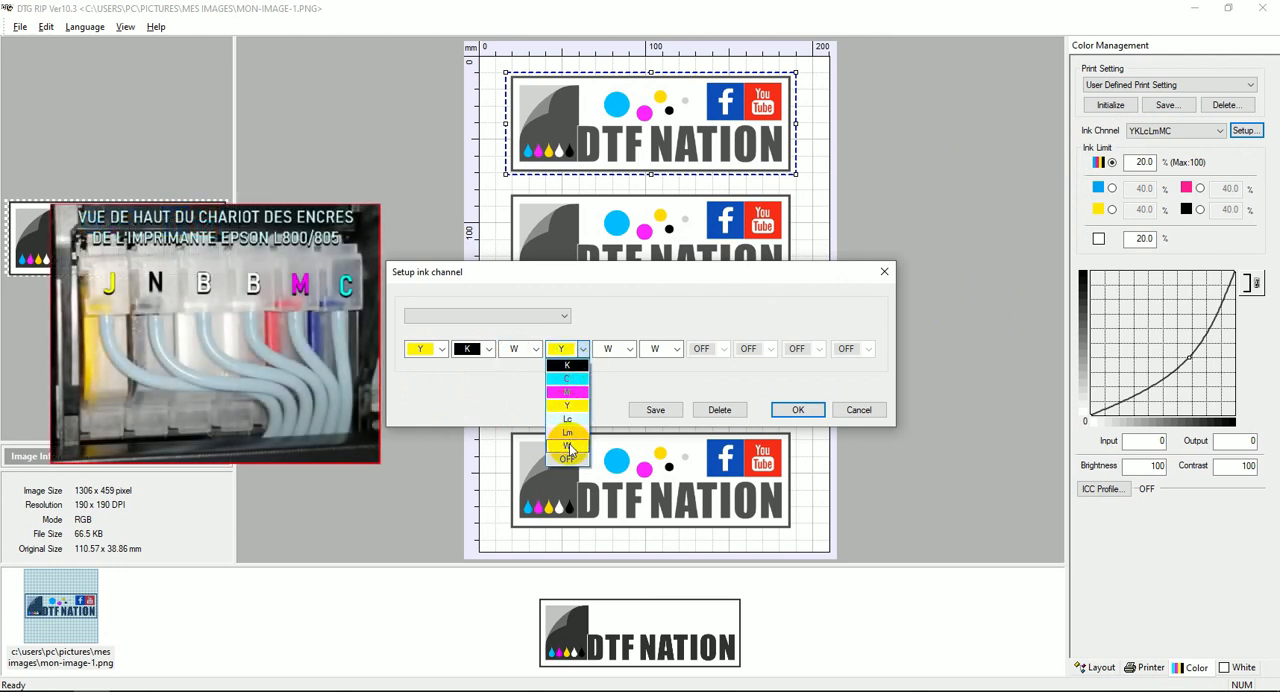
left_click(570, 446)
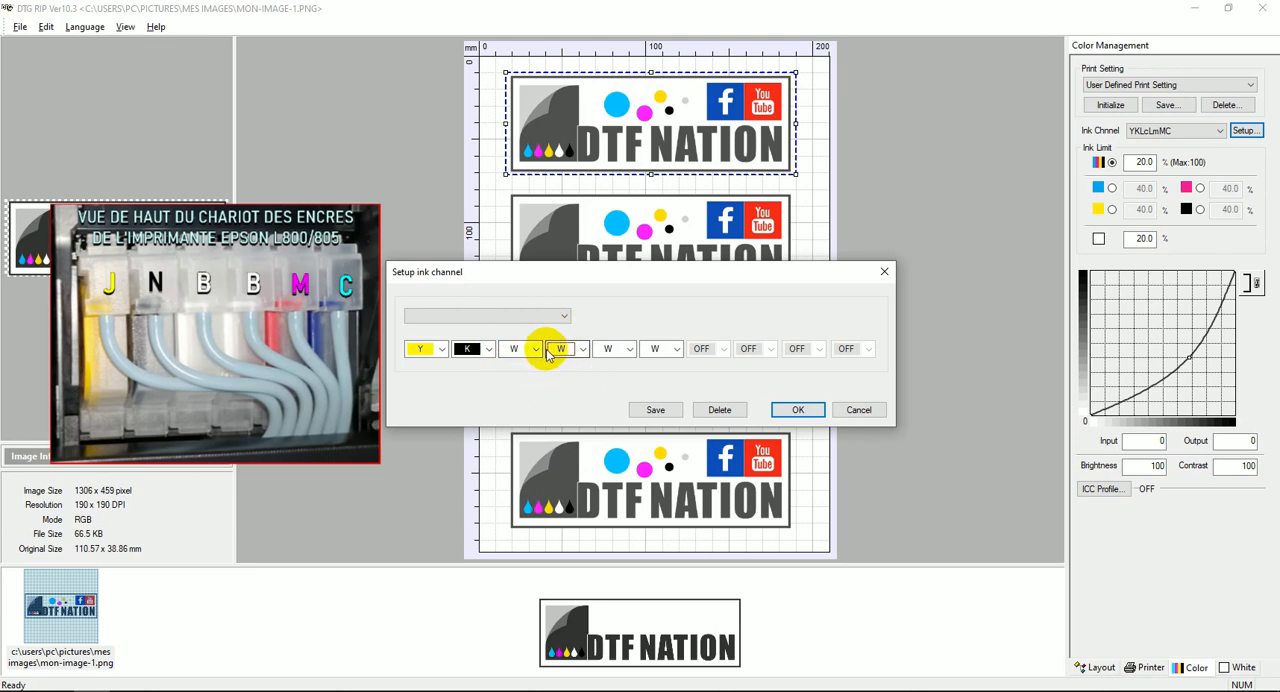
left_click(627, 349)
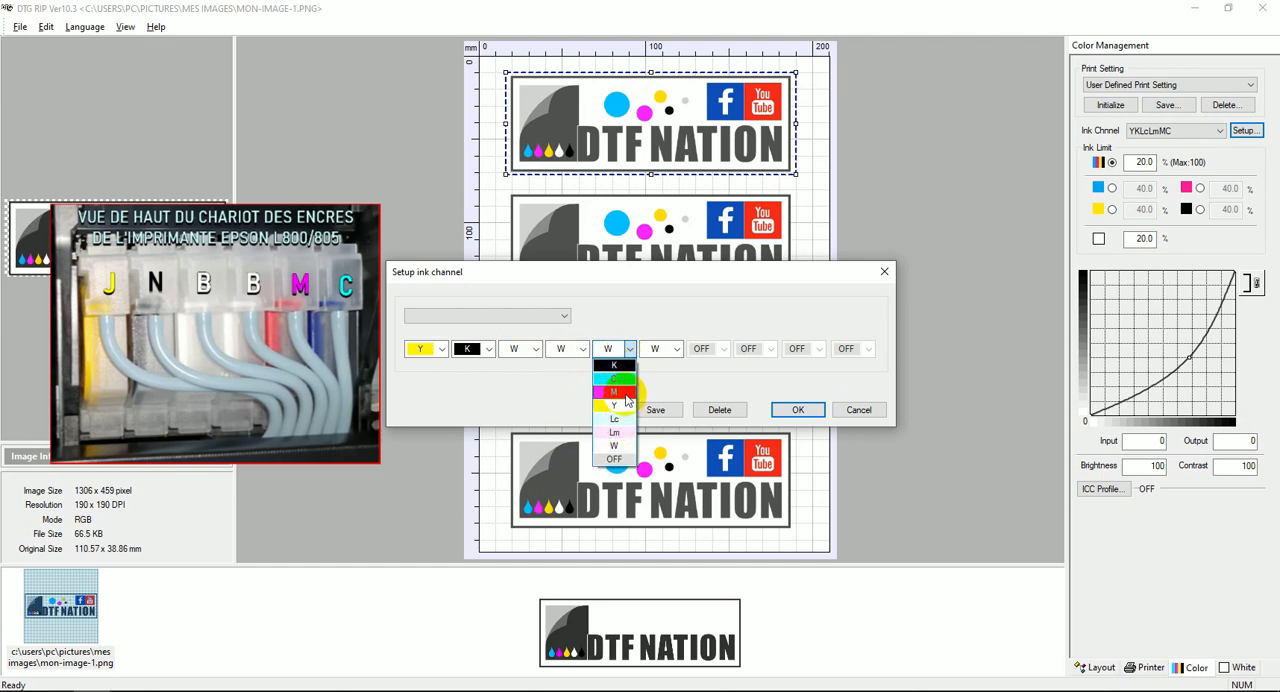
left_click(625, 392)
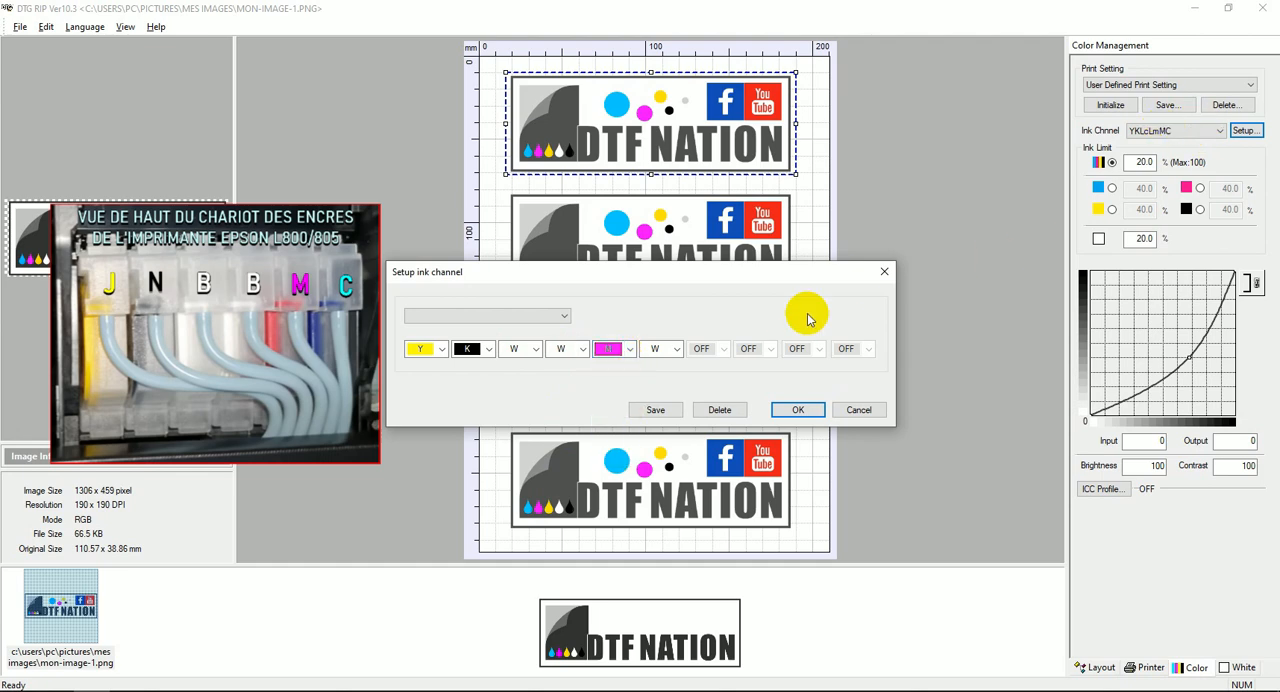
left_click(679, 352)
left_click(673, 380)
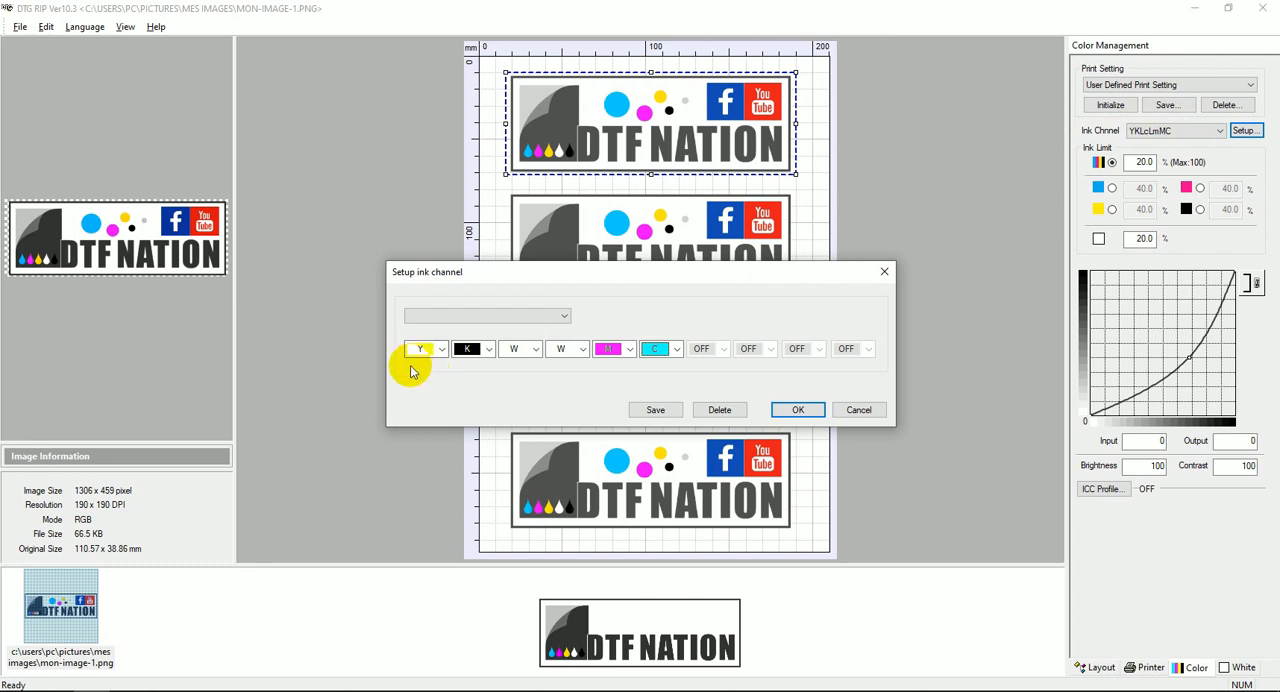
Save the custom ink channel order and select YKWWMC as the active ink channel.
left_click(472, 352)
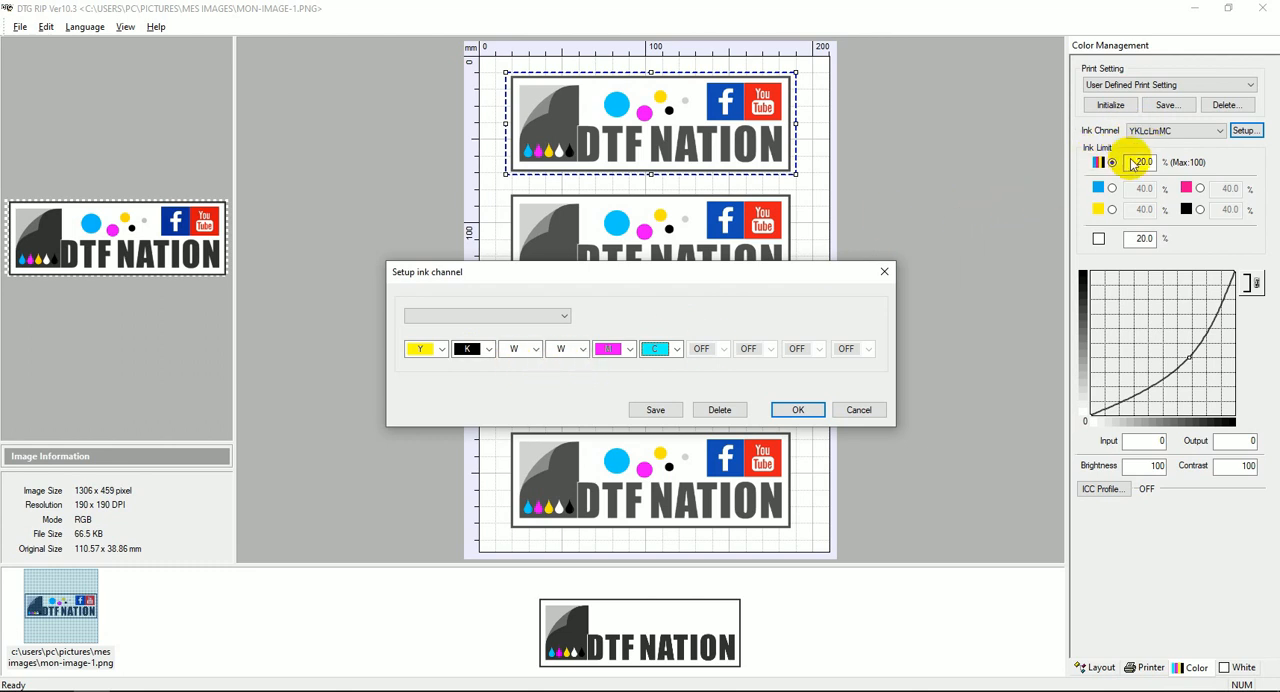
left_click(612, 350)
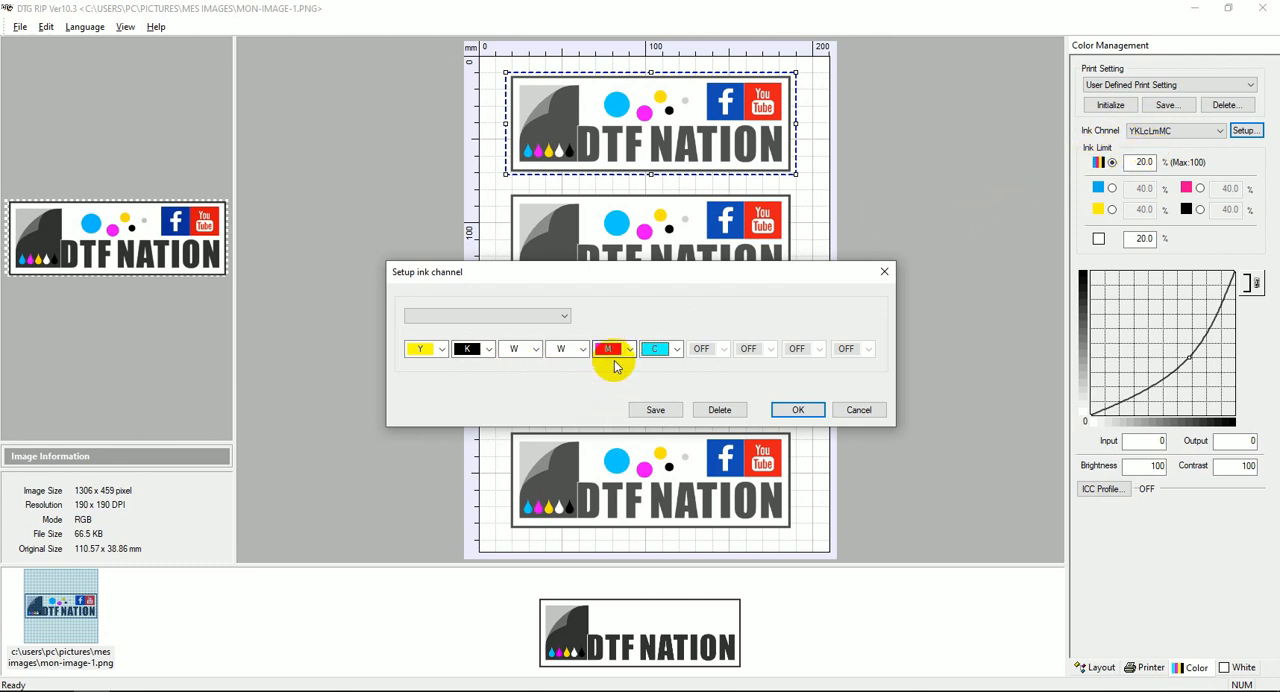
left_click(657, 347)
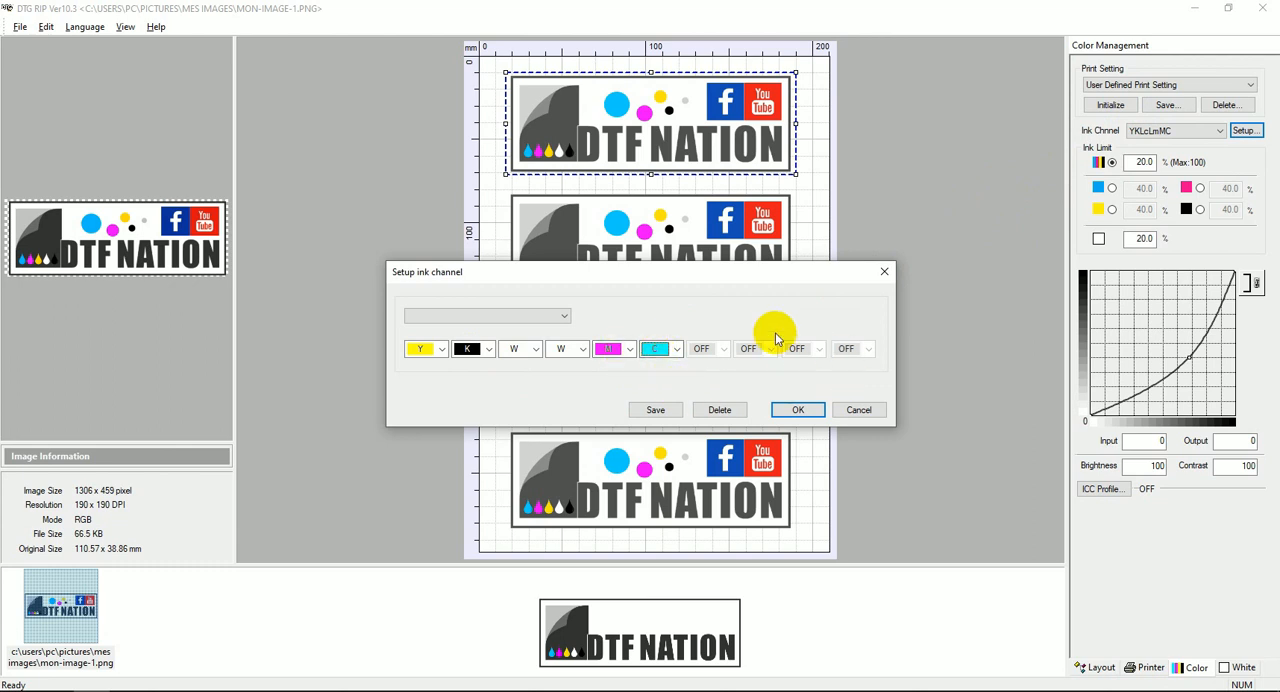
left_click(650, 411)
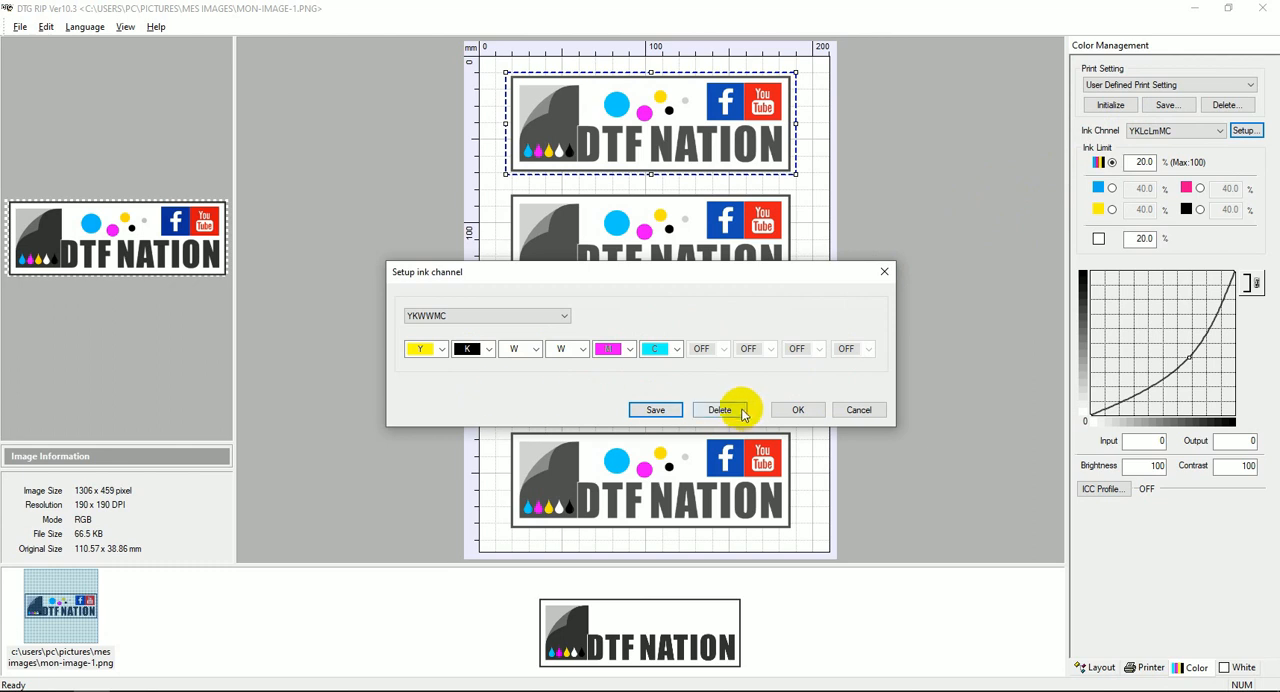
left_click(784, 410)
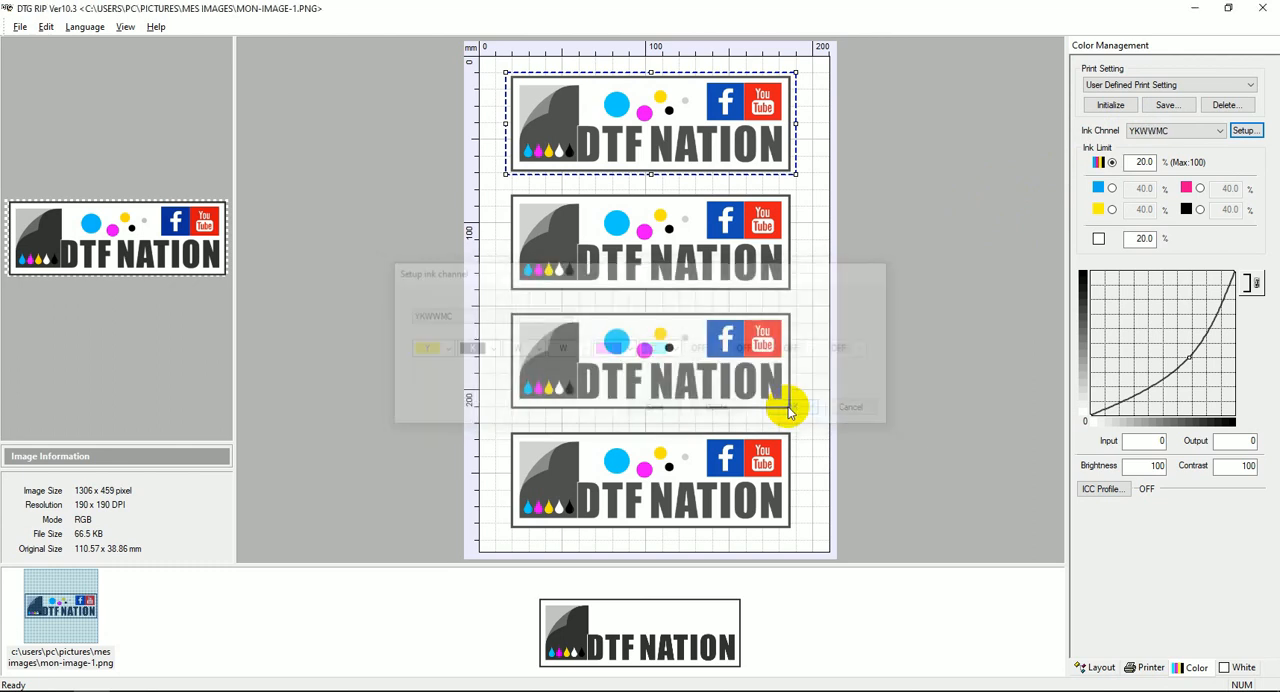
left_click(1190, 132)
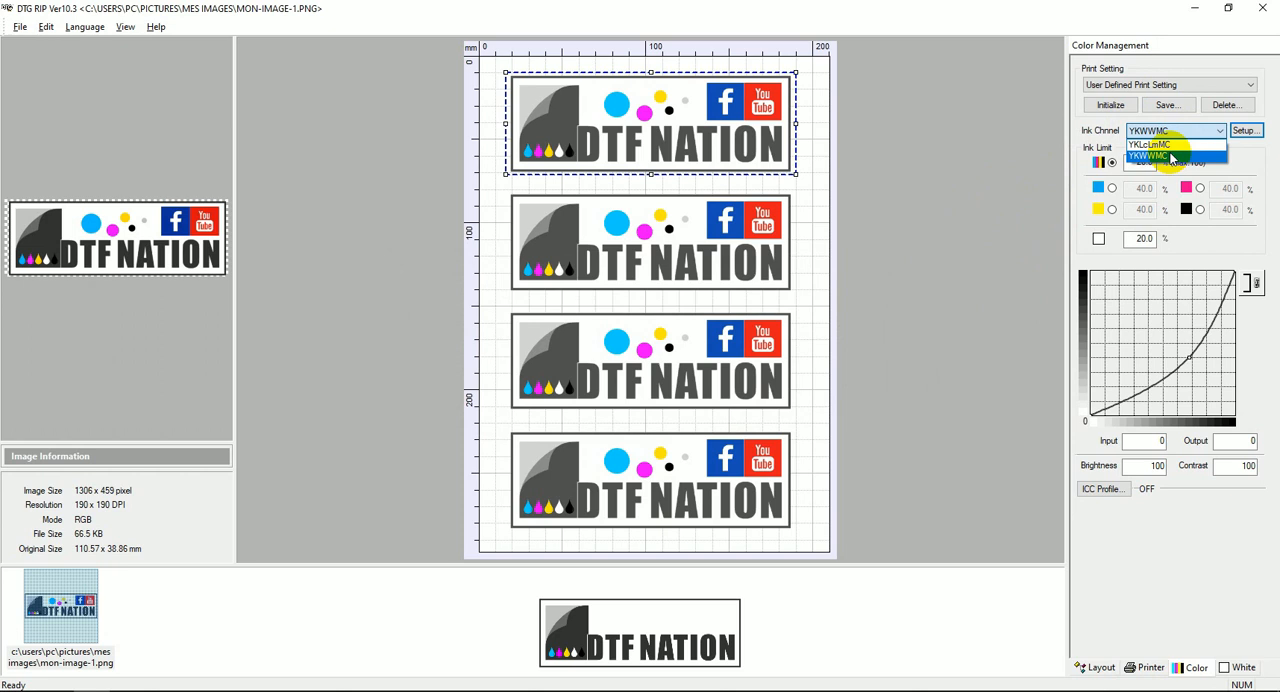
left_click(1170, 157)
left_click(1172, 131)
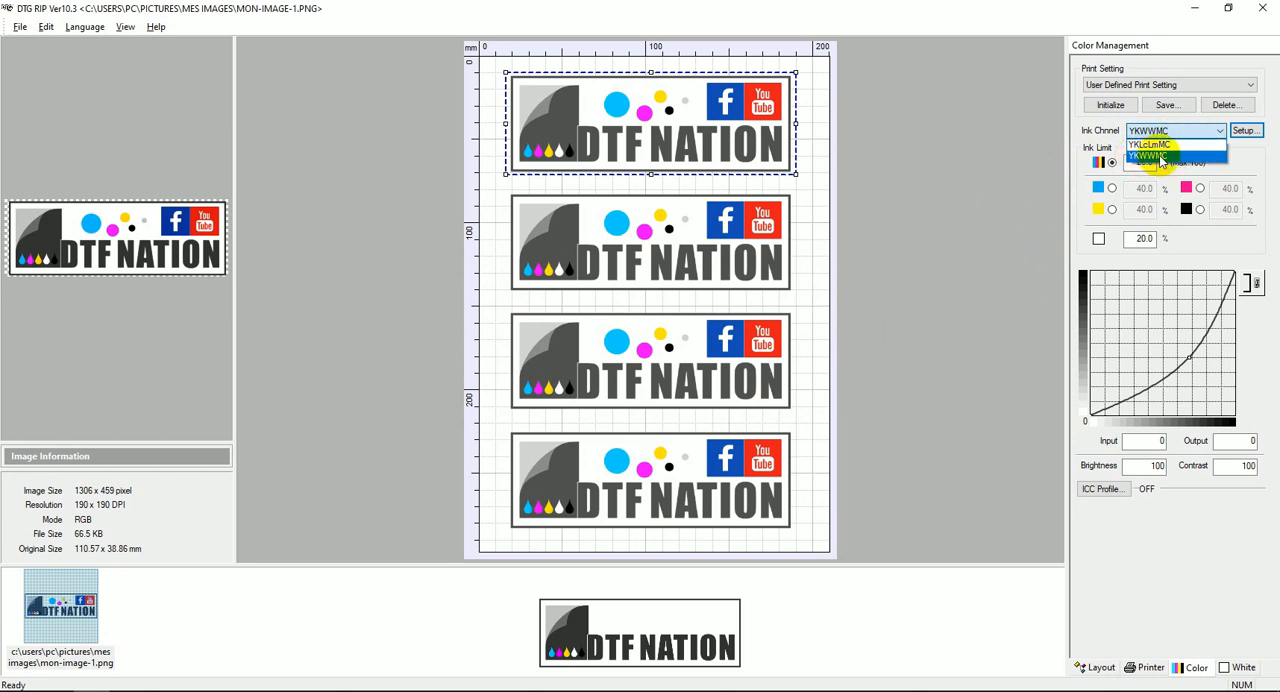
left_click(1144, 157)
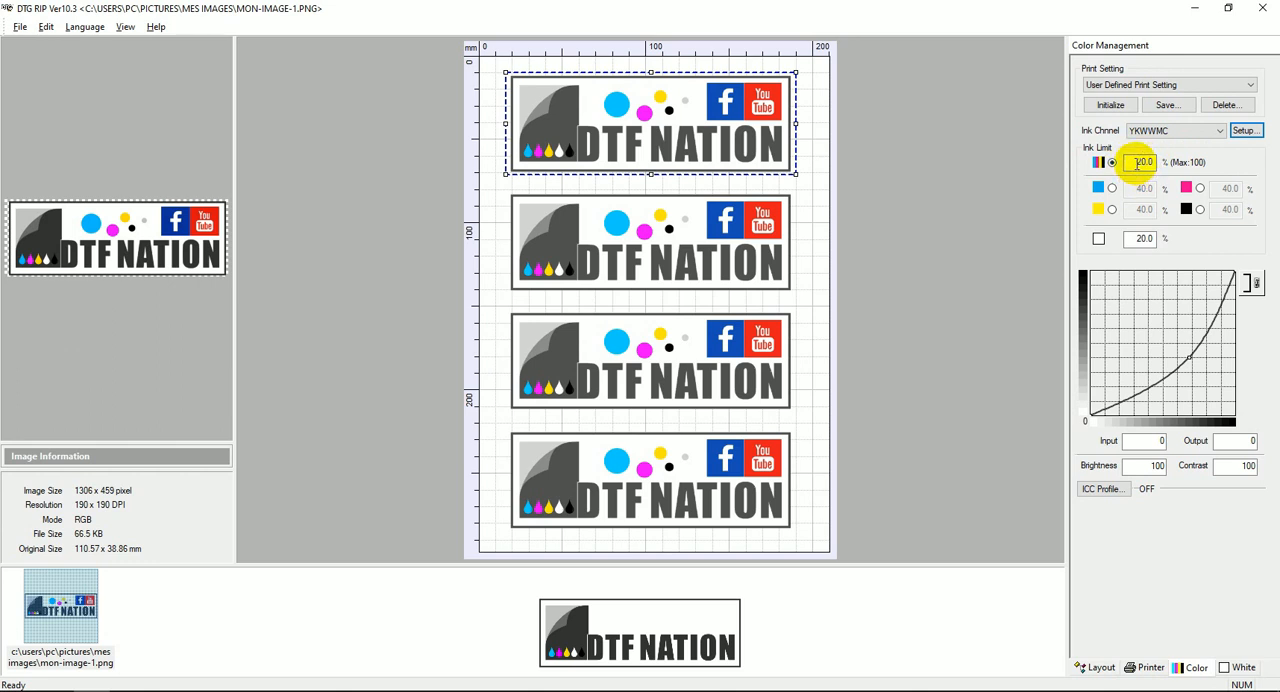
Set the overall color ink limit and the white ink limit to 50% each.
left_click_drag(1137, 163, 1163, 162)
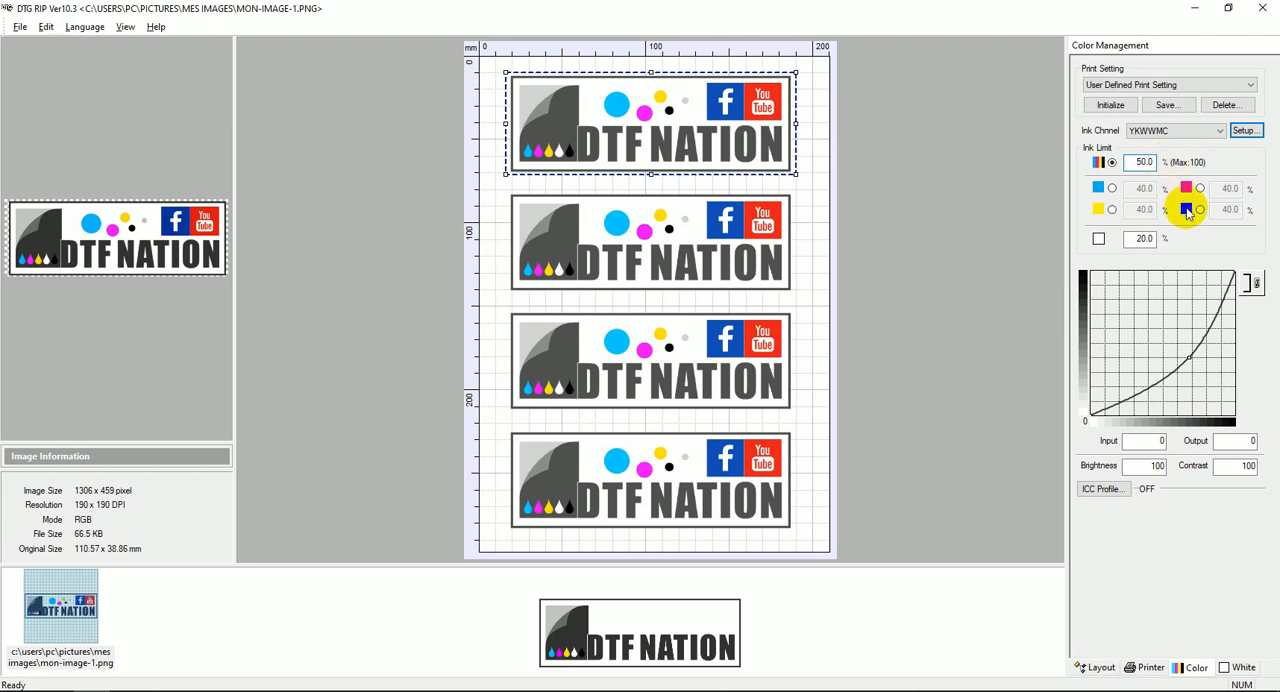
left_click(1137, 238)
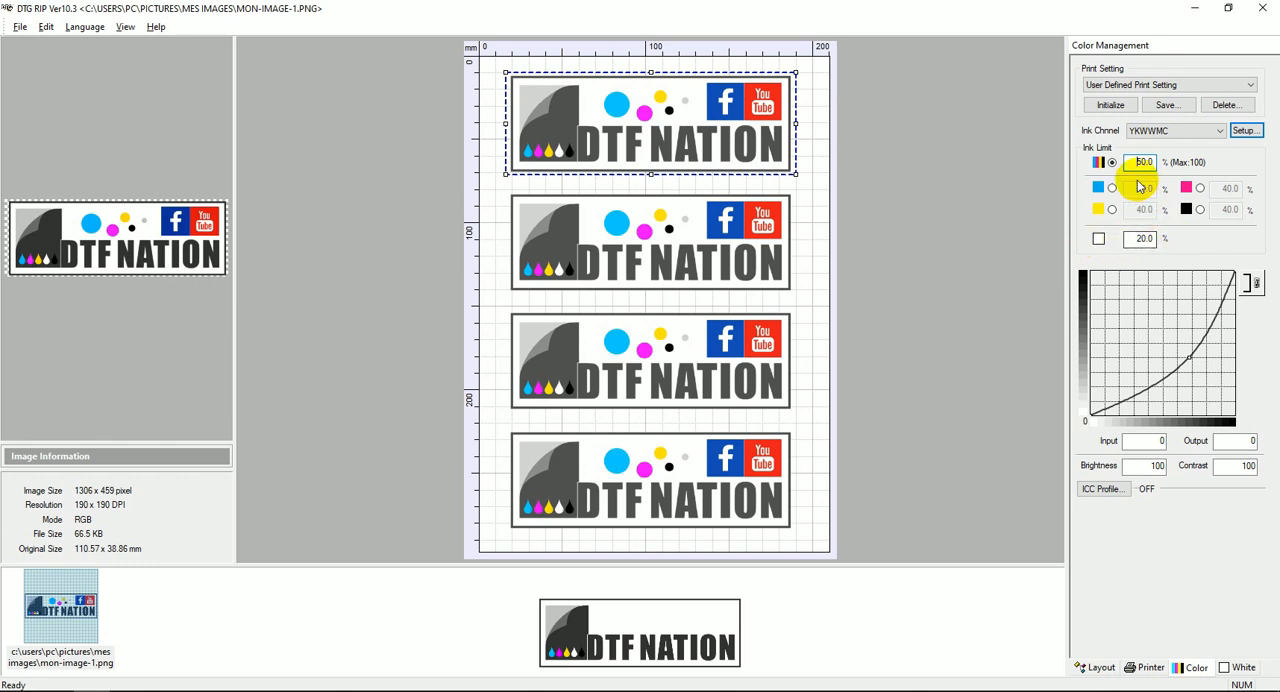
left_click_drag(1138, 239, 1167, 236)
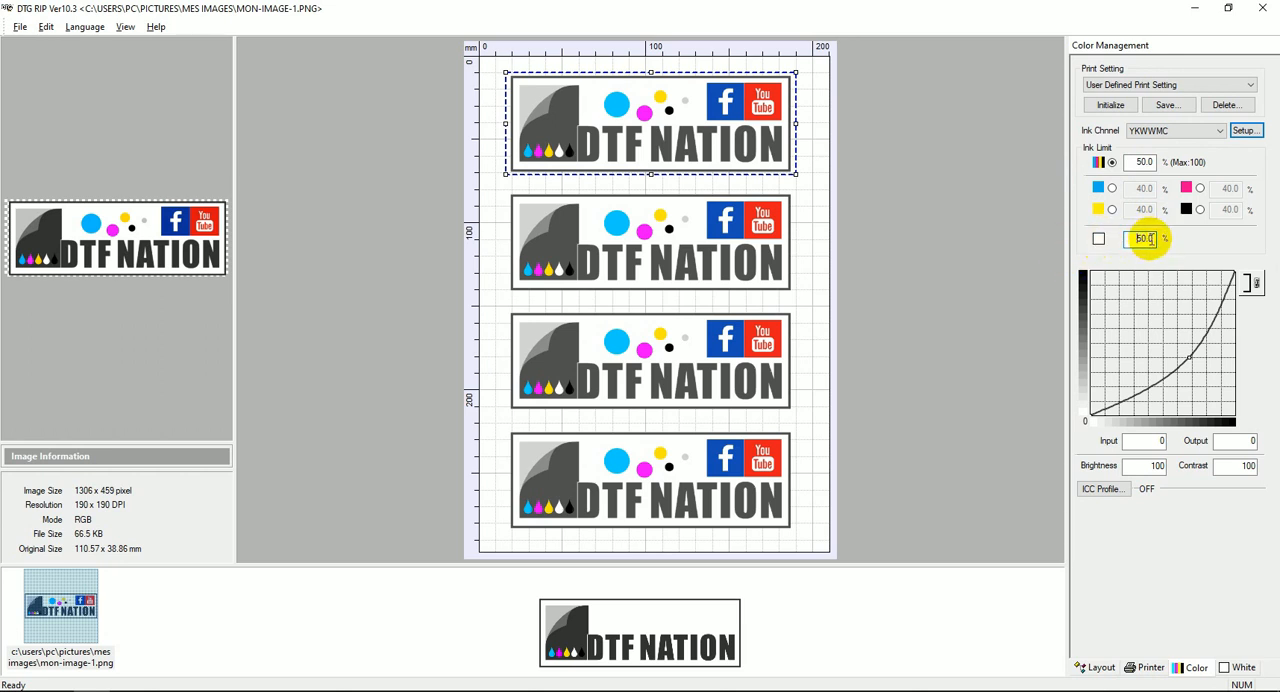
Try the separate per-color ink limits and return to the single overall color limit.
left_click(1144, 161)
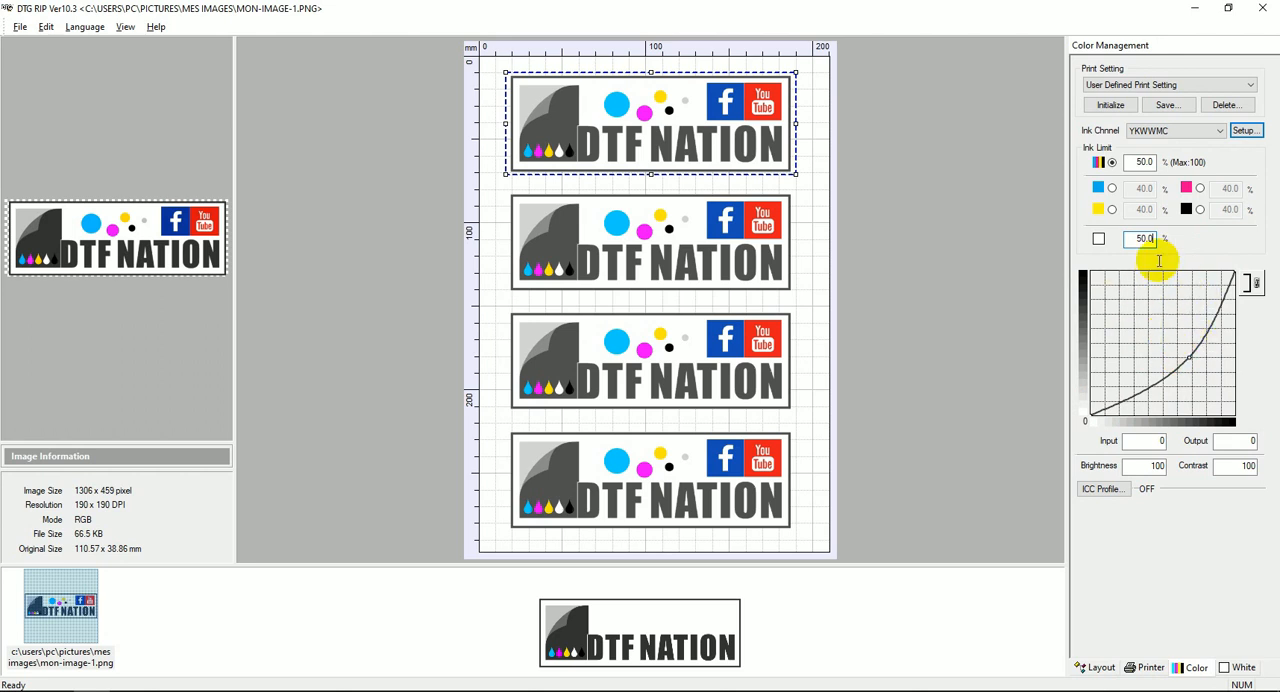
left_click(1112, 188)
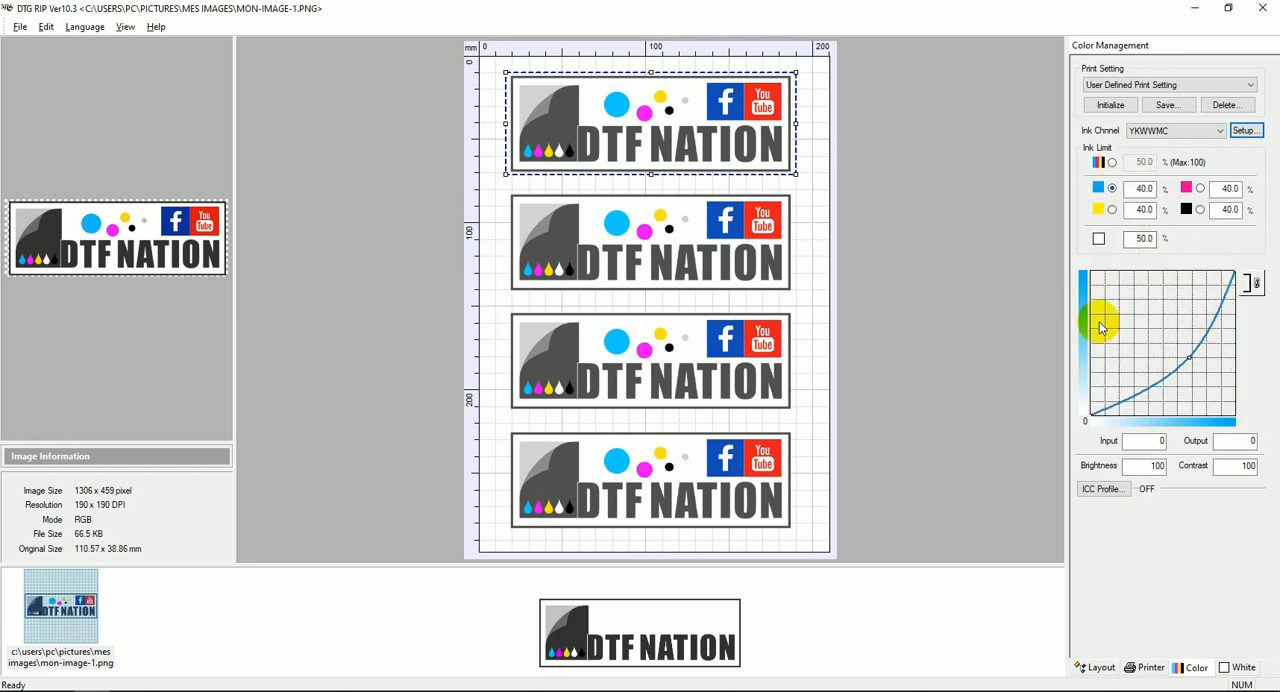
left_click(1112, 163)
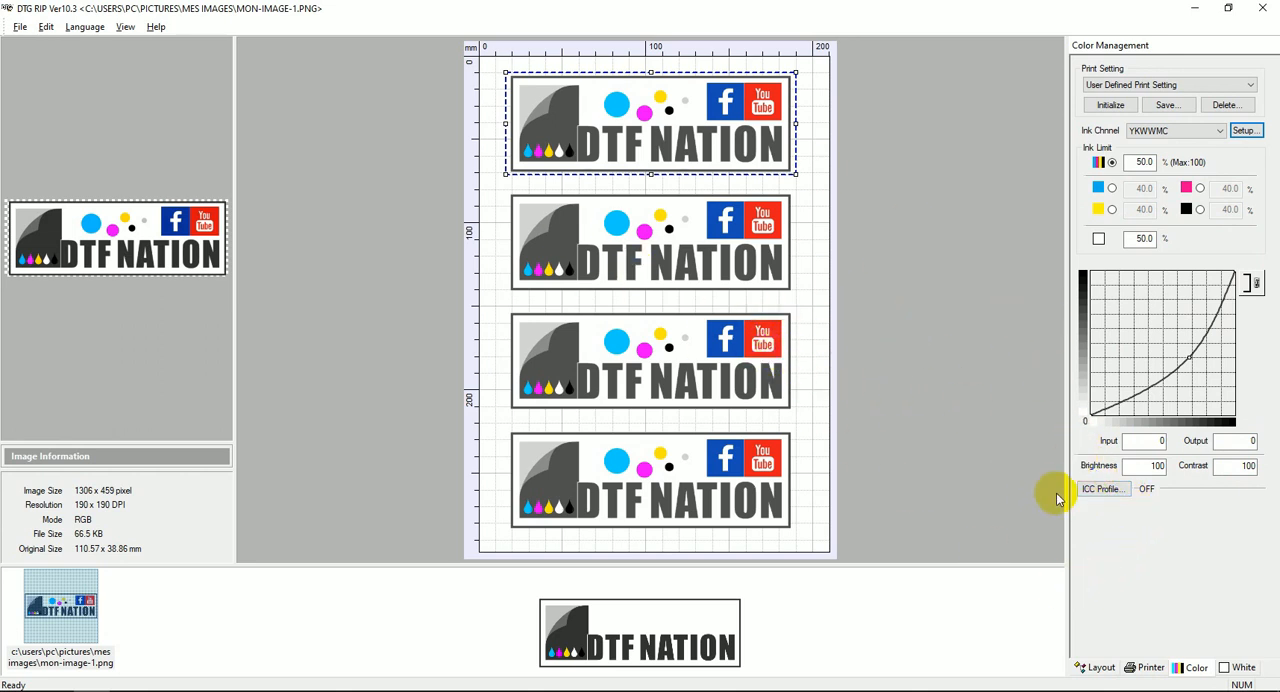
Enable the Photoshop5DefaultCMYK.icc output profile with the Perceptual(photo) intent.
left_click(1115, 489)
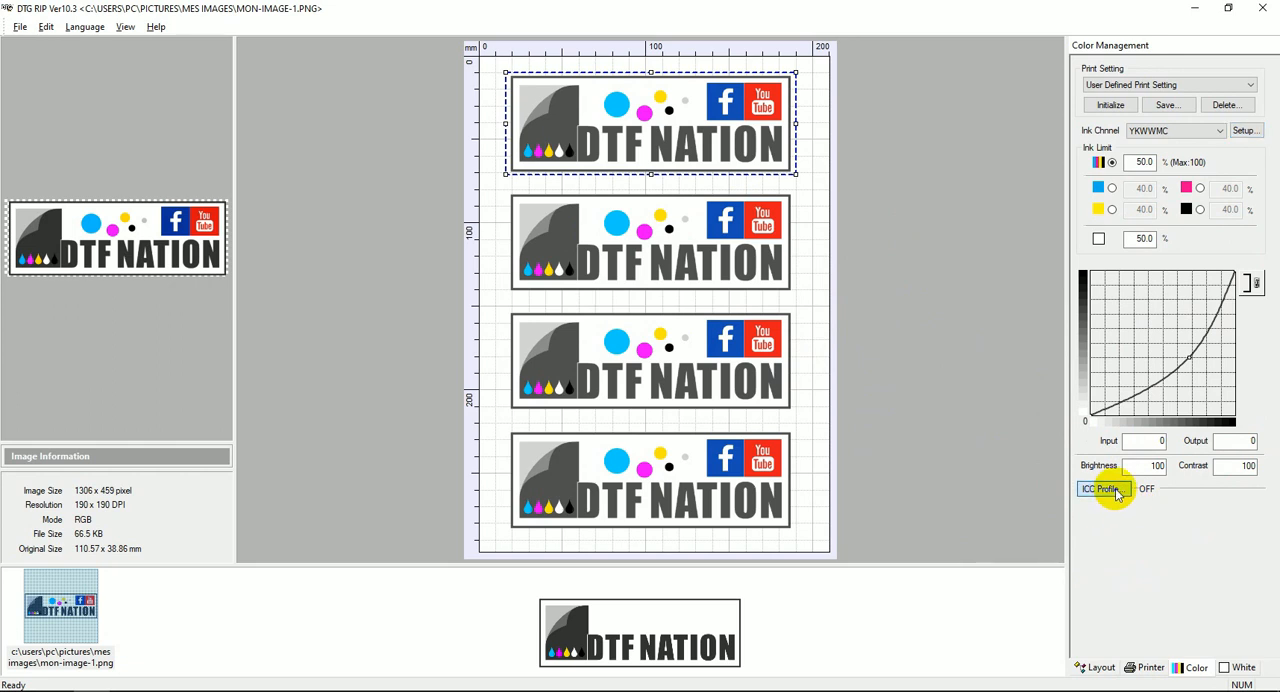
left_click(502, 334)
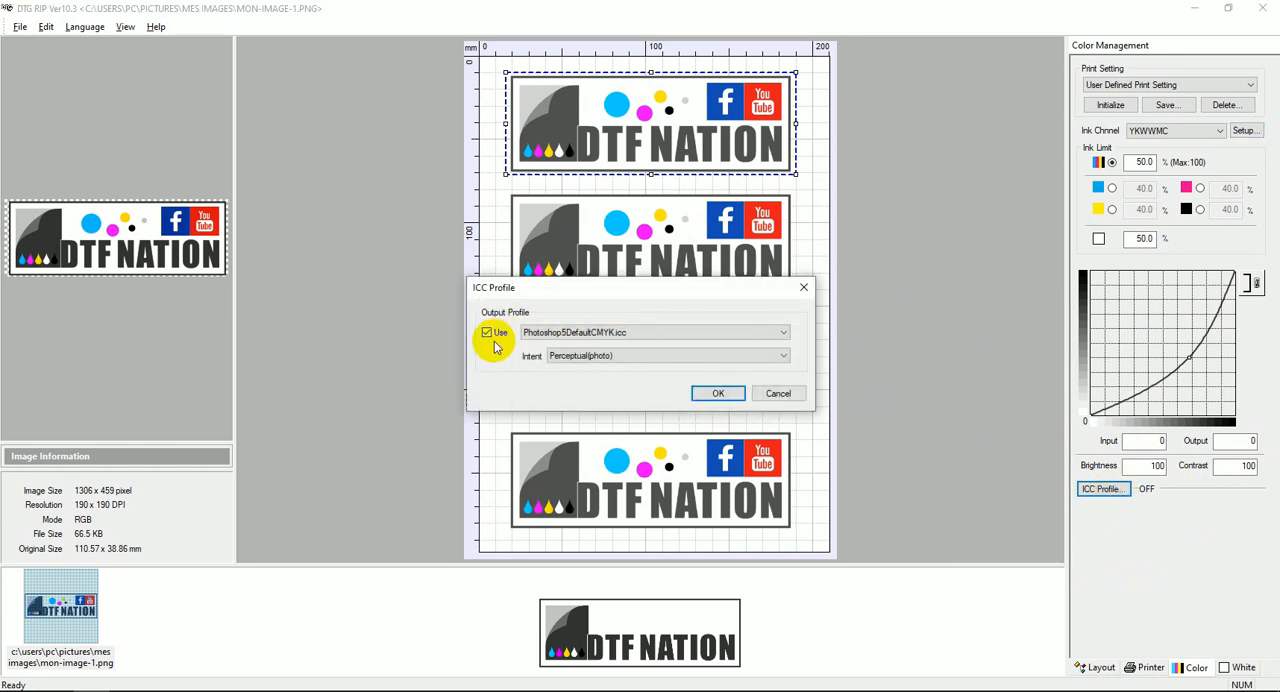
left_click(760, 340)
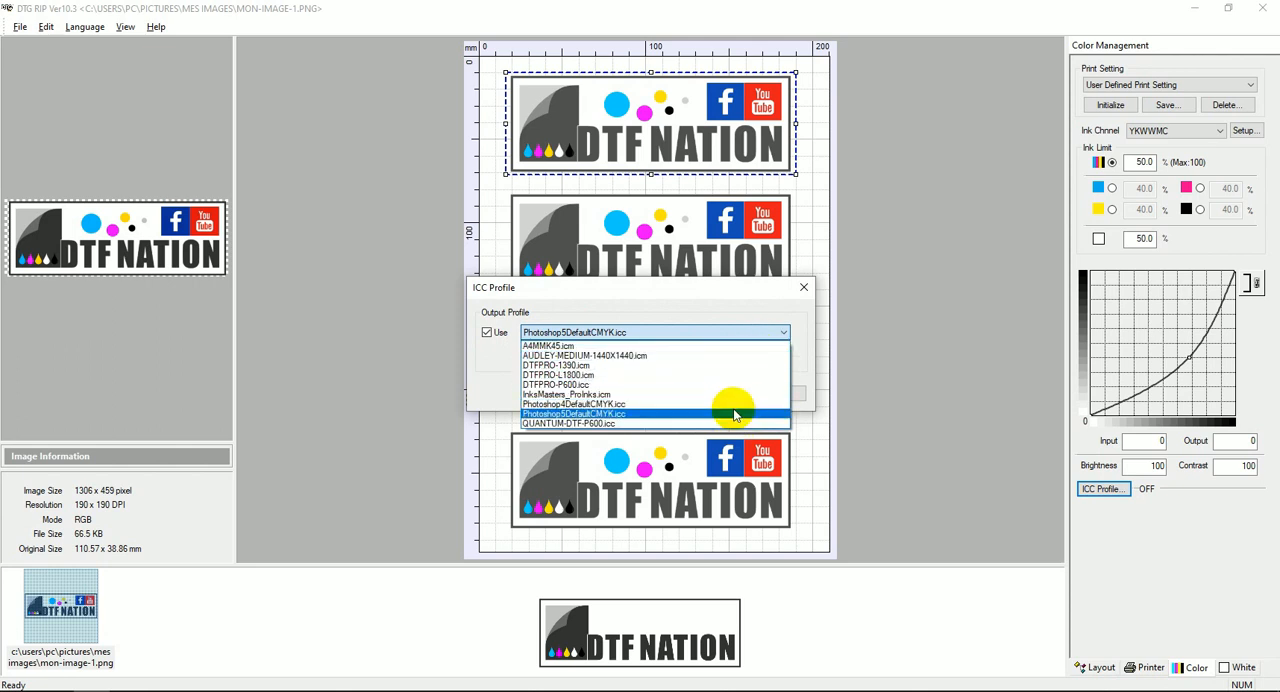
left_click(745, 413)
left_click(737, 356)
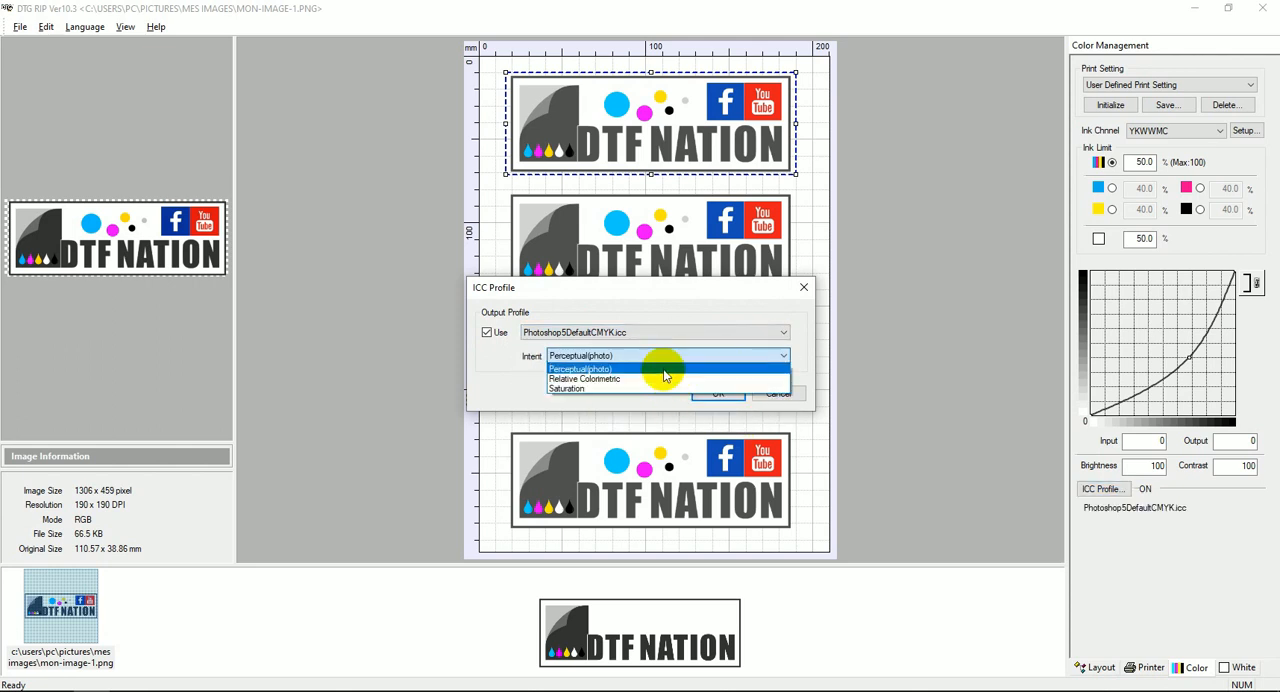
left_click(584, 371)
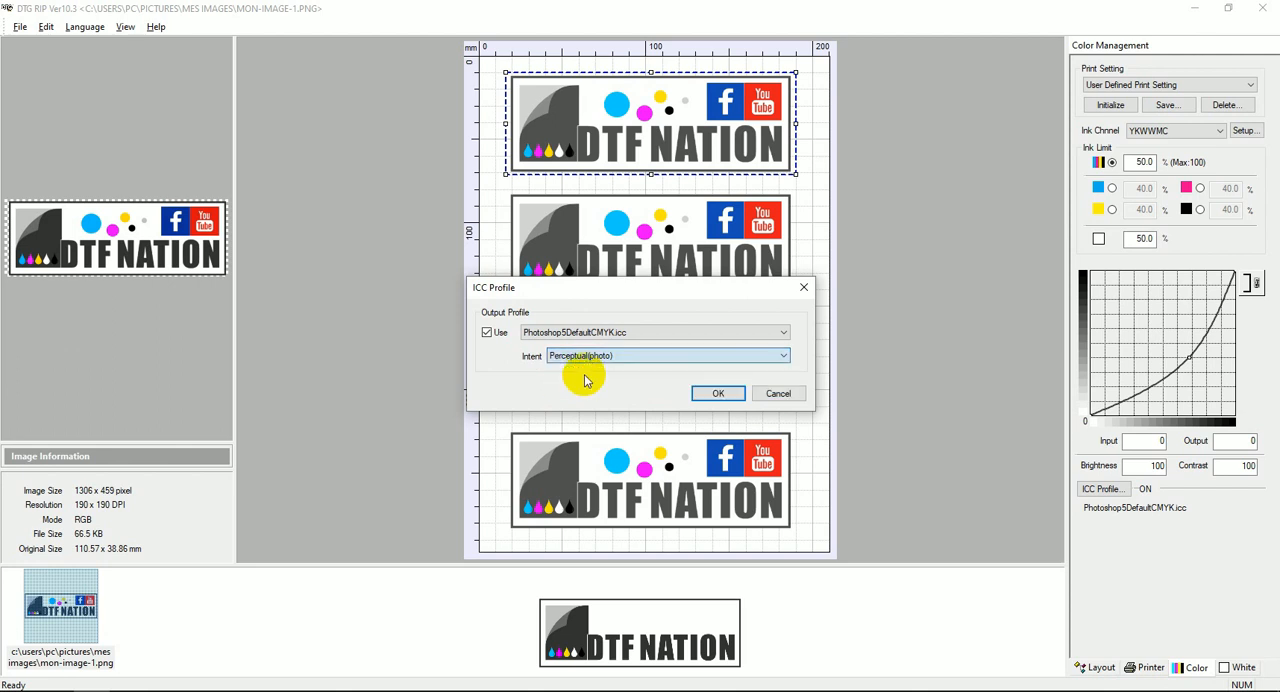
left_click(707, 394)
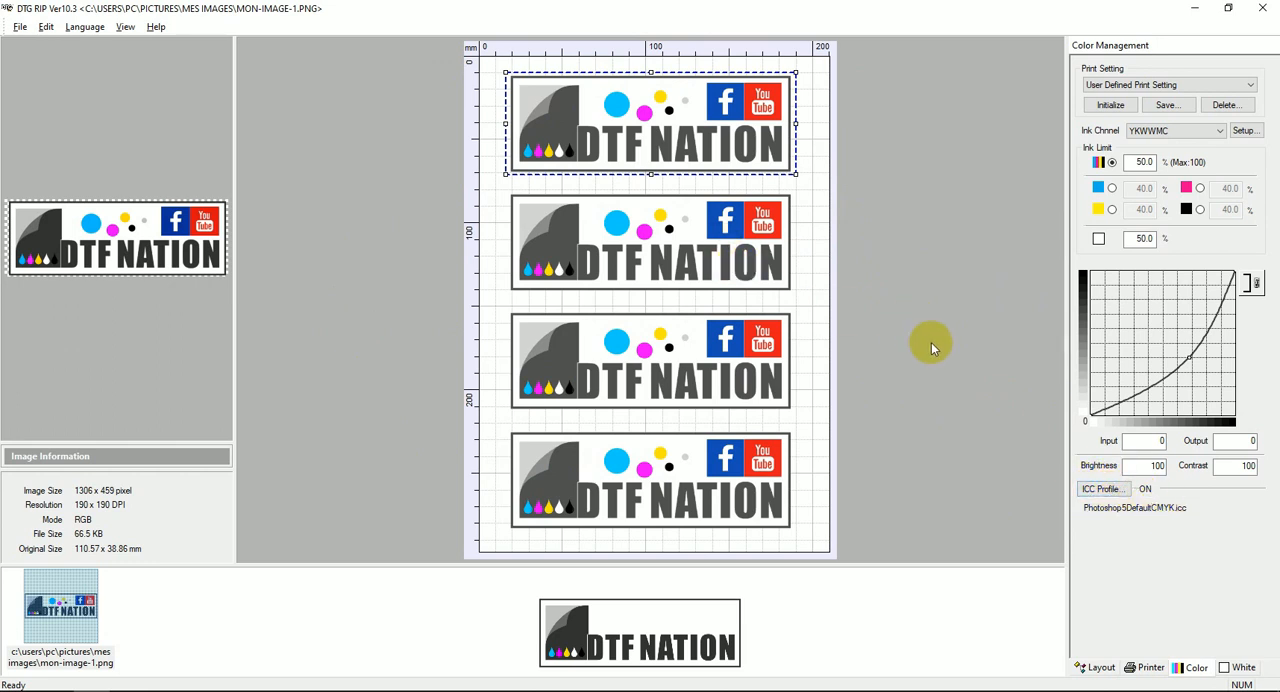
Show the white layer in White Ink Control and set its generation to 100% White under any colored pixel.
left_click(1240, 670)
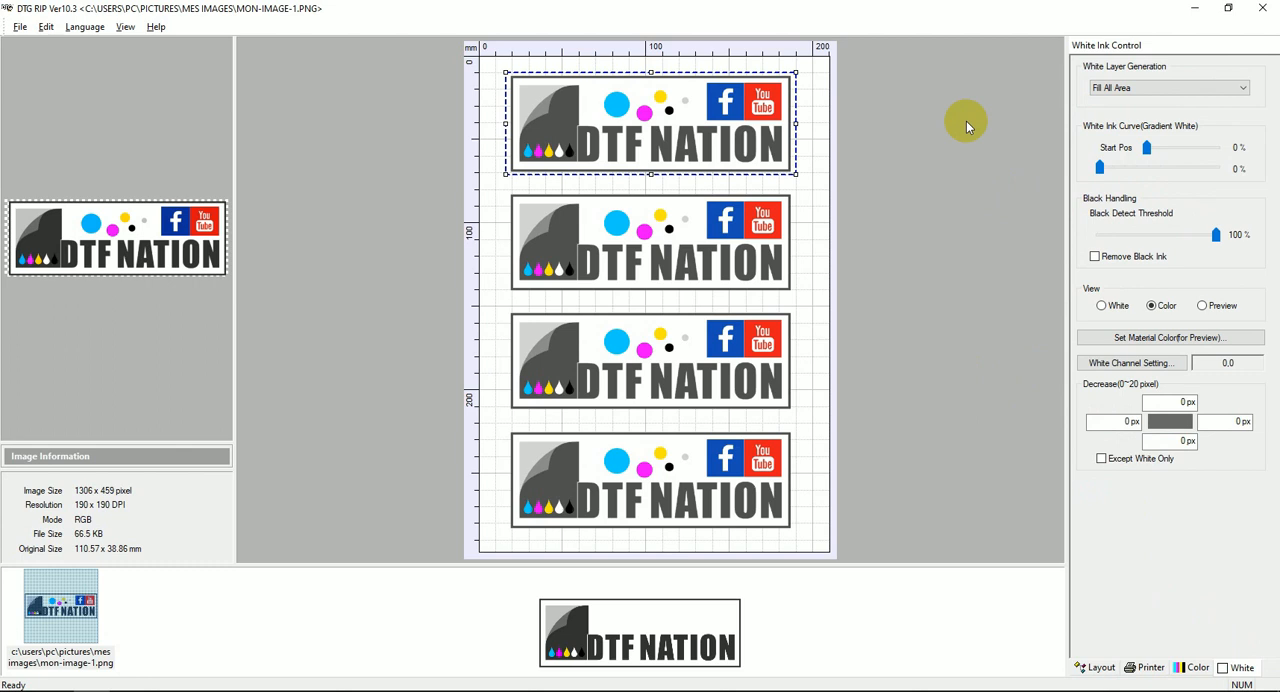
left_click(1101, 306)
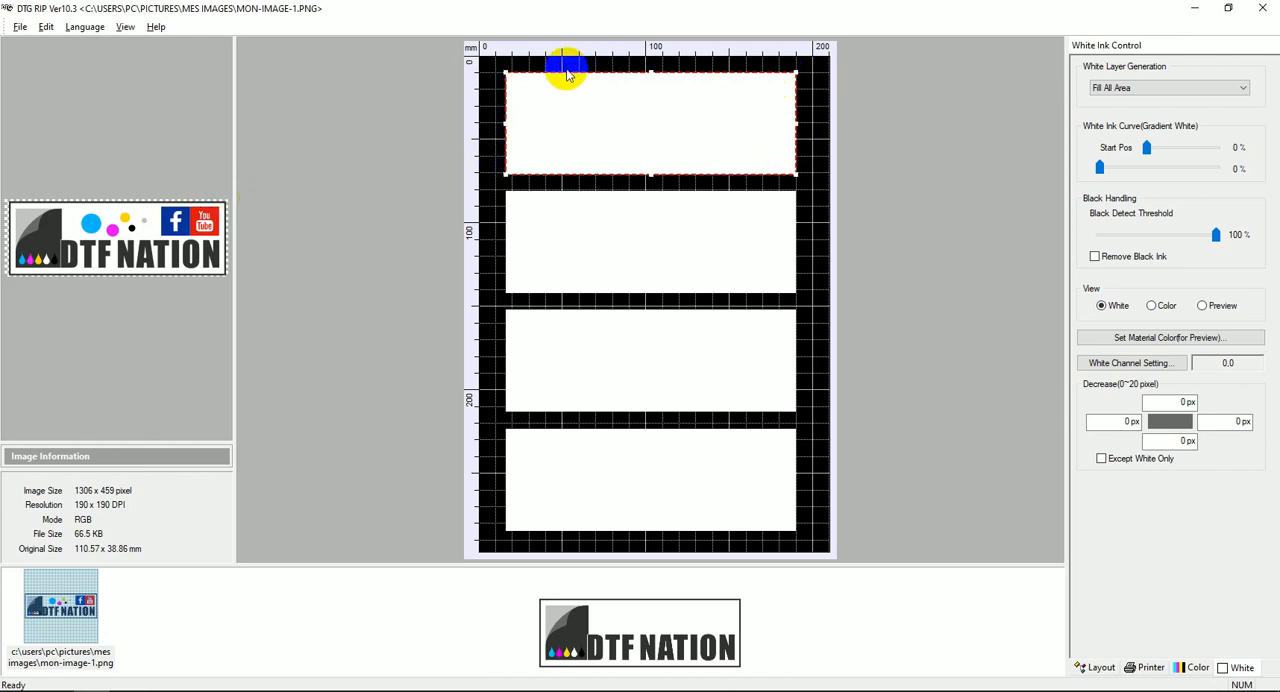
left_click(1244, 89)
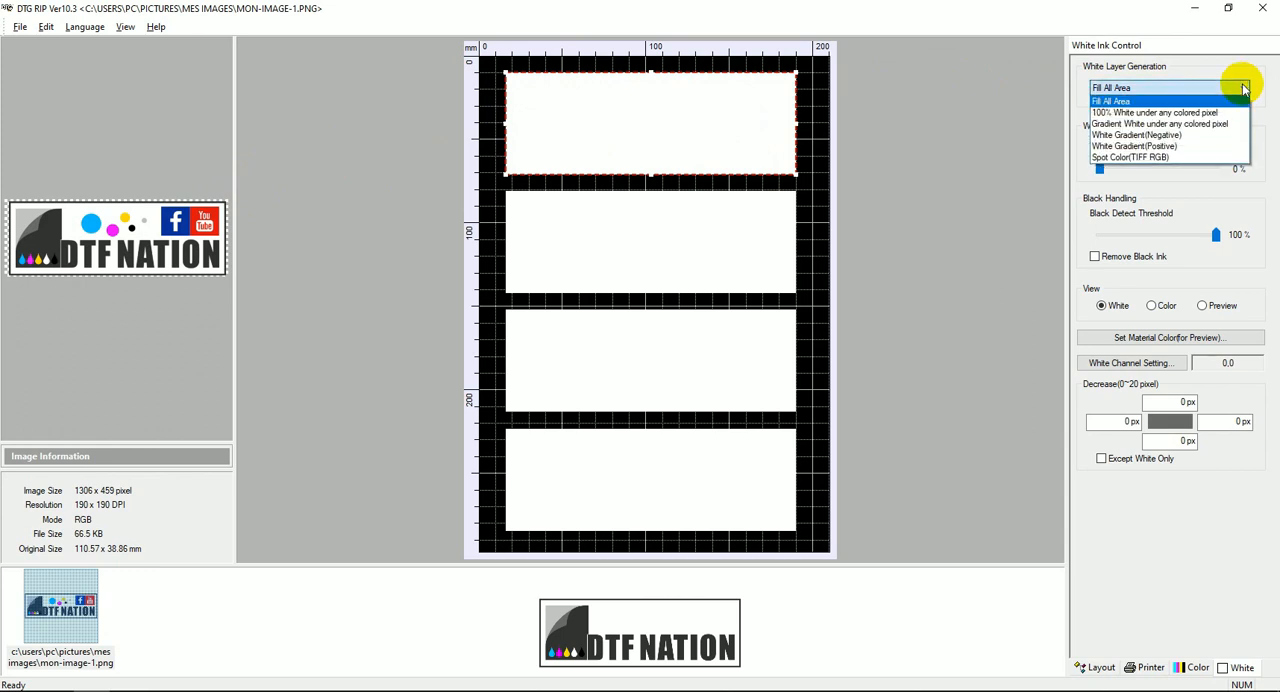
left_click(1155, 113)
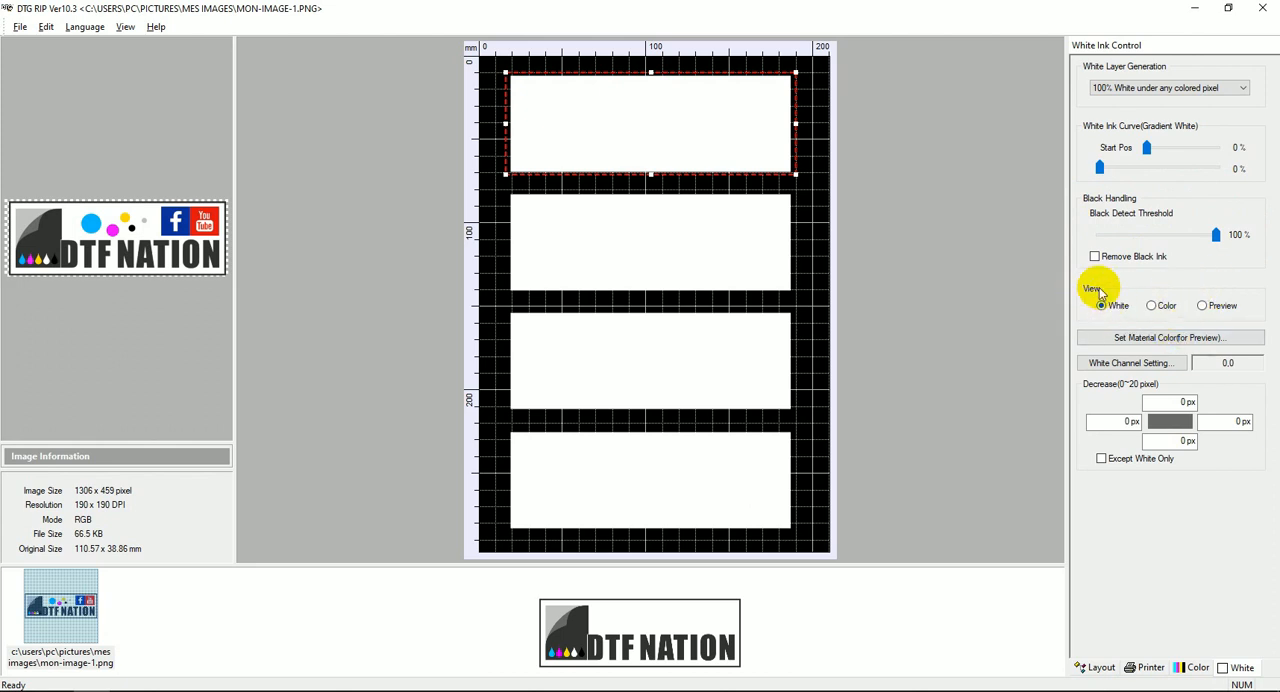
Compare the white, color and preview views of the repeated logos.
left_click(1153, 305)
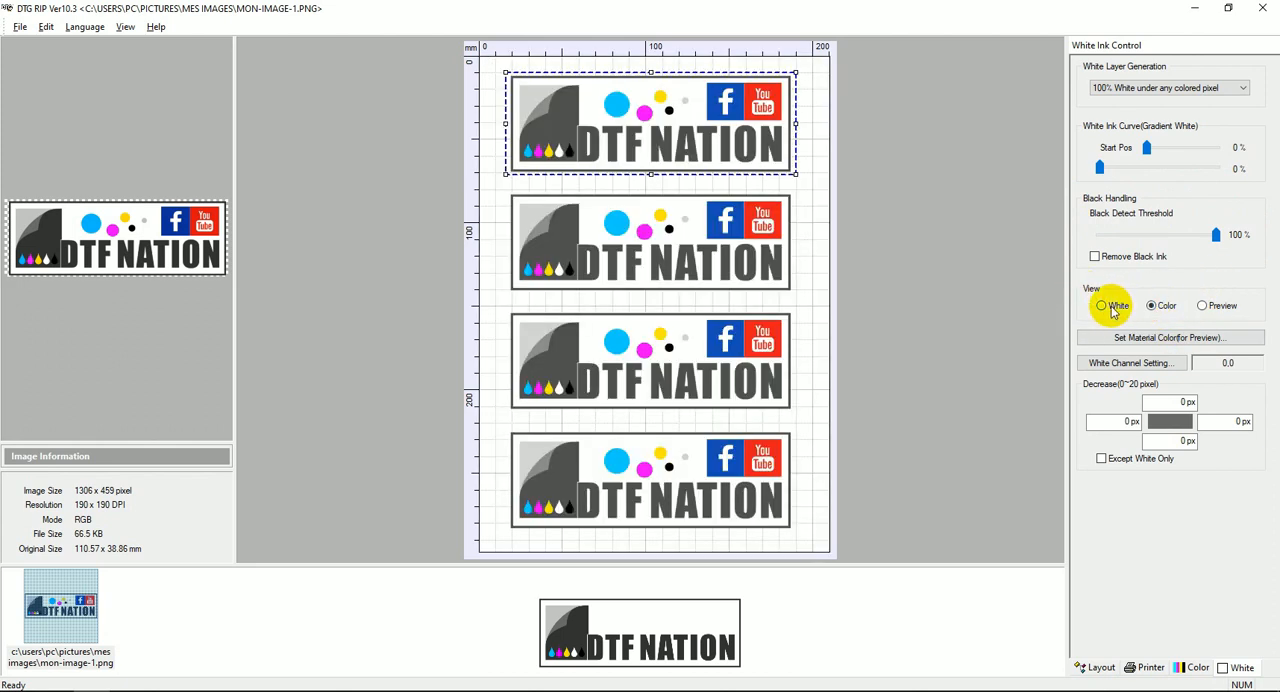
left_click(1103, 305)
left_click(1153, 305)
left_click(1207, 305)
left_click(1108, 306)
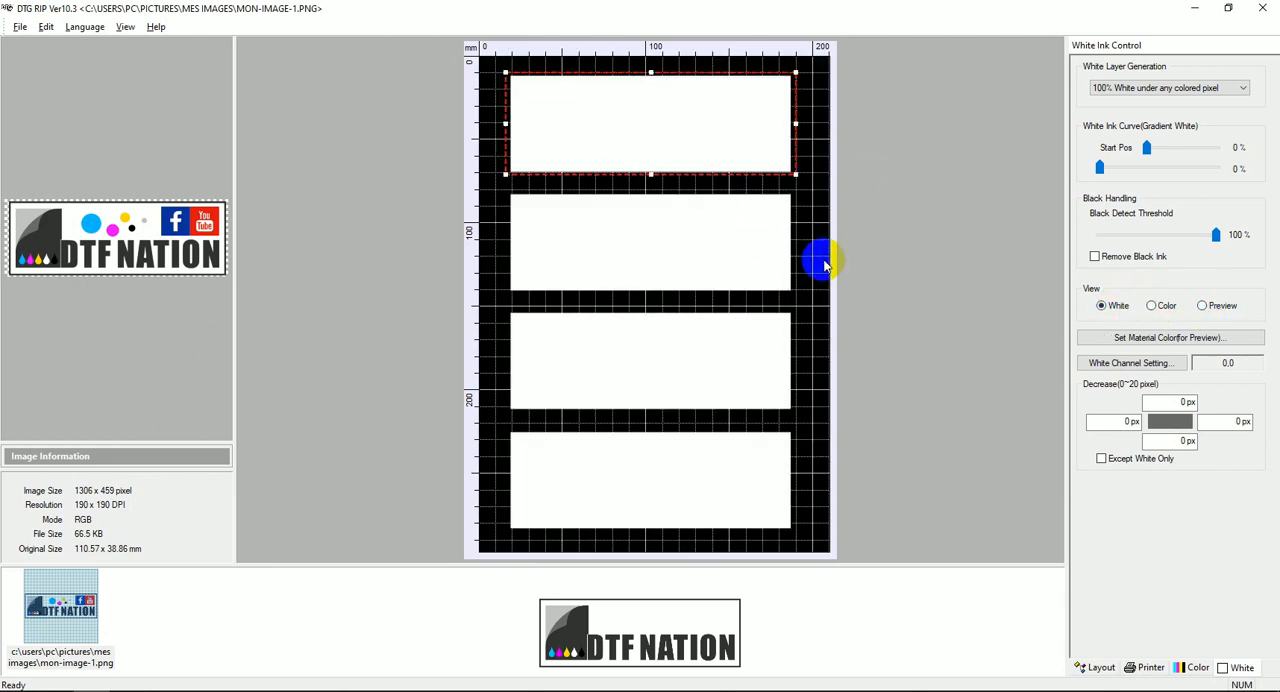
left_click(1153, 305)
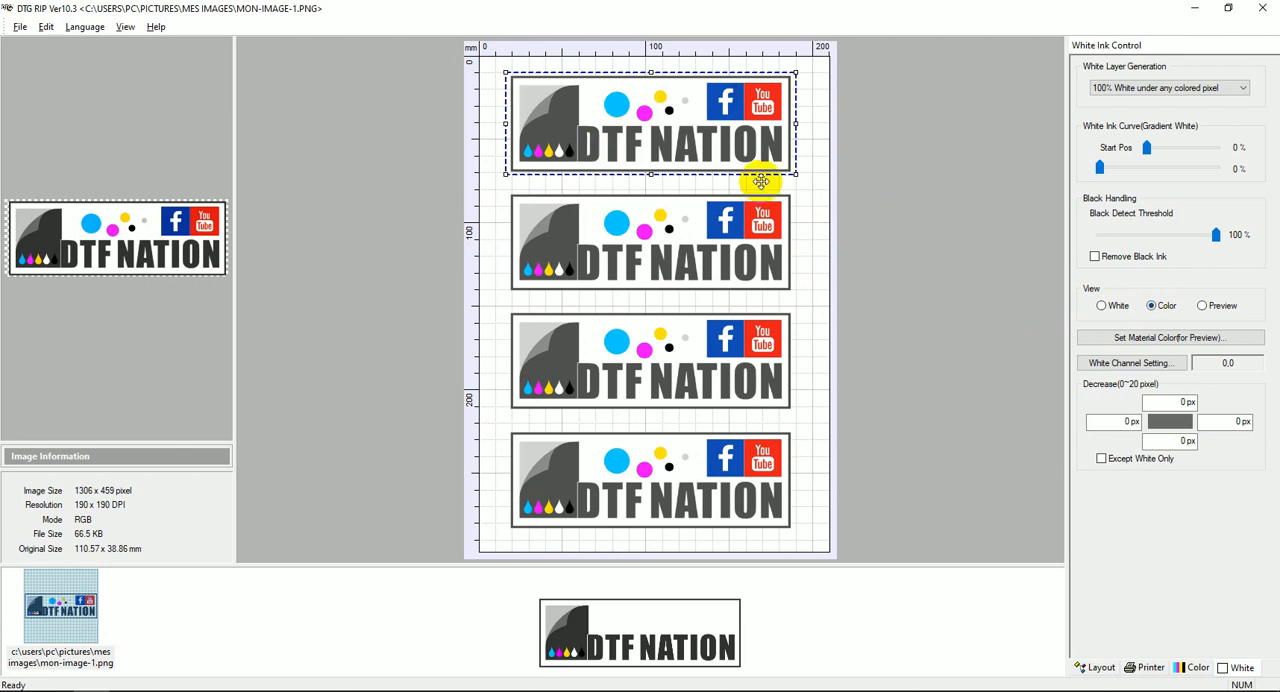
Set the preview material color to green (RGB 77, 238, 72) and return to the color view.
left_click(1204, 306)
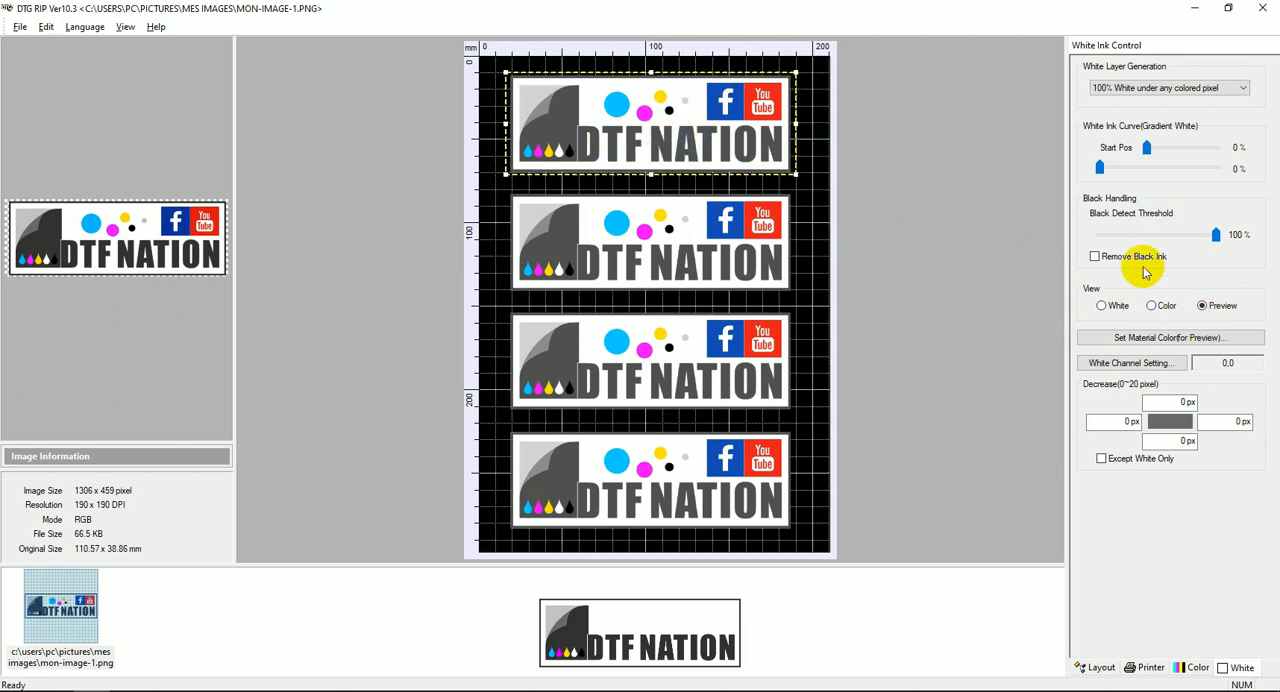
left_click(1200, 338)
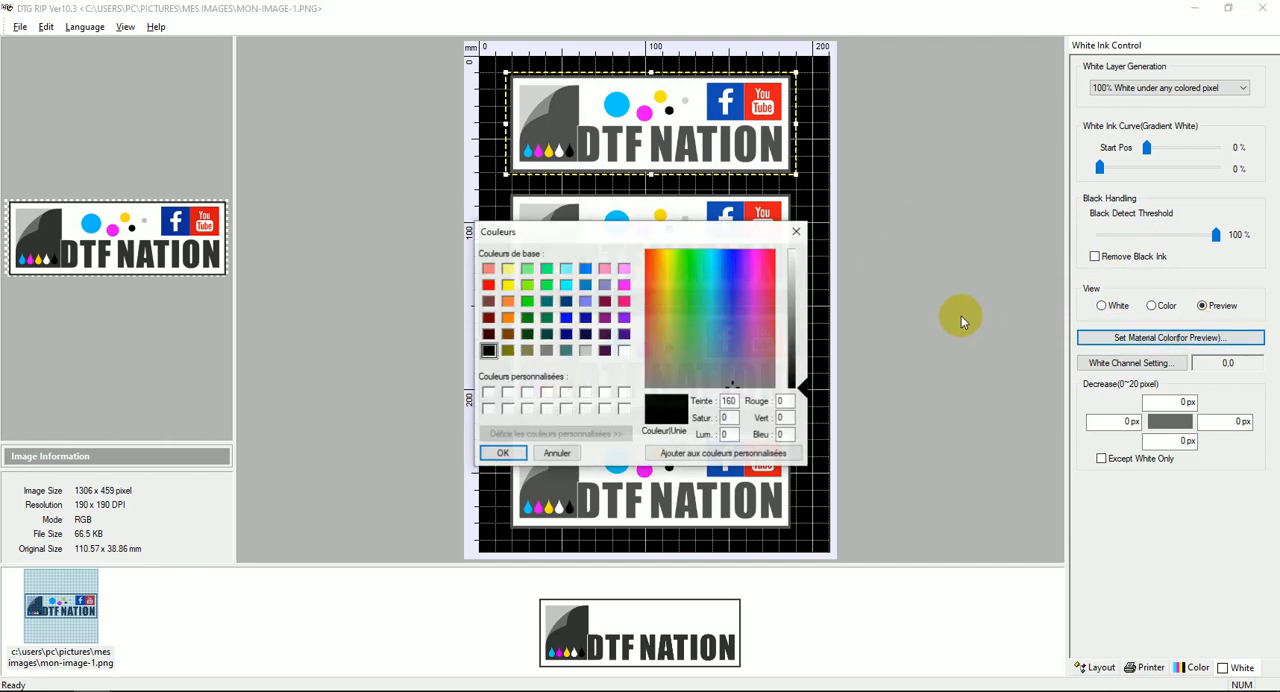
left_click(688, 272)
left_click(800, 304)
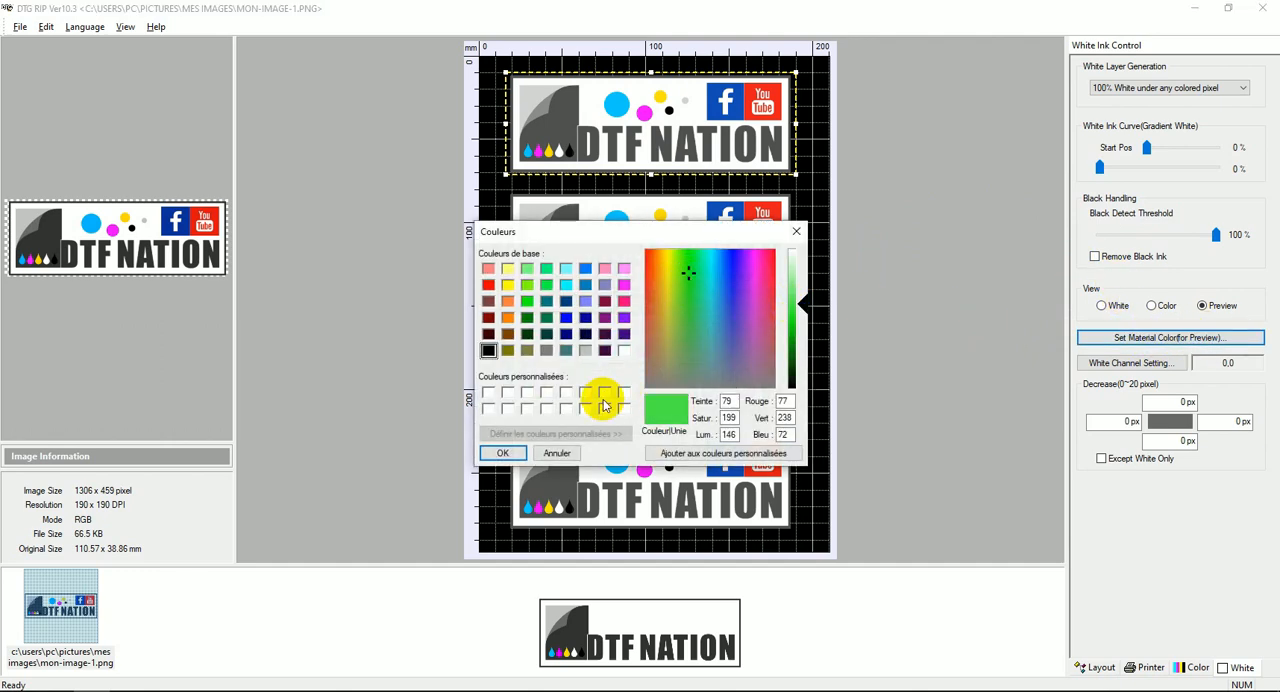
left_click(502, 453)
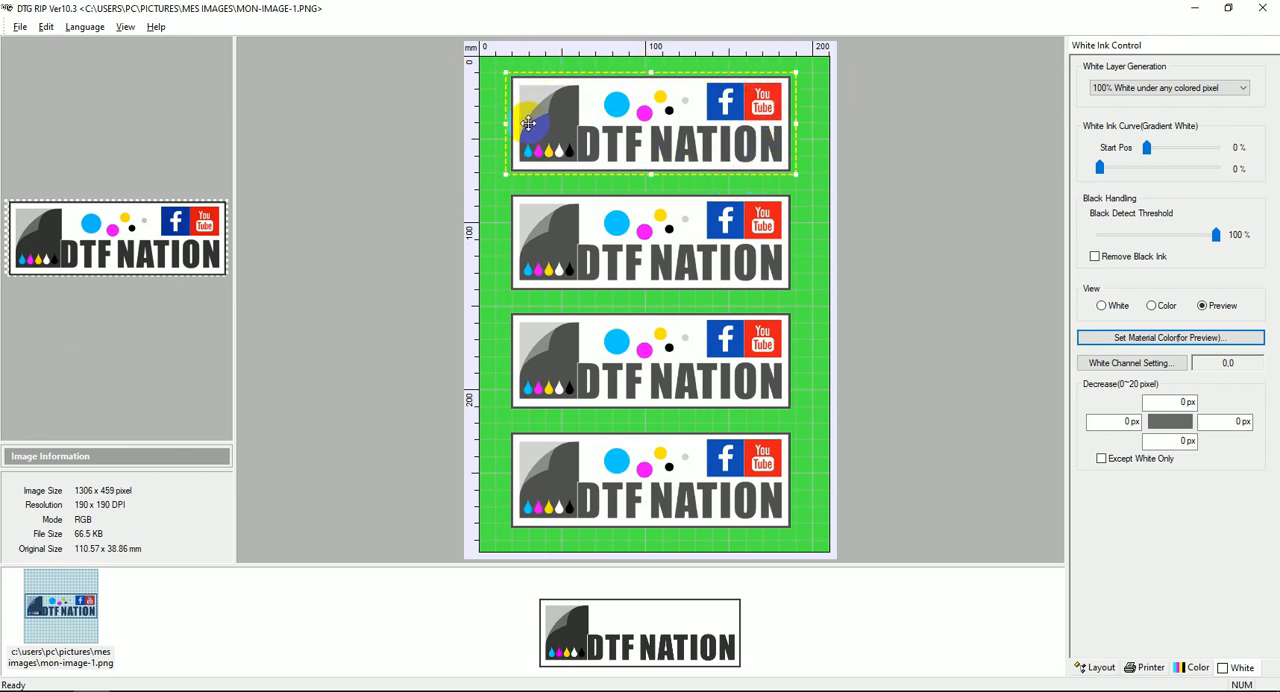
left_click(1153, 306)
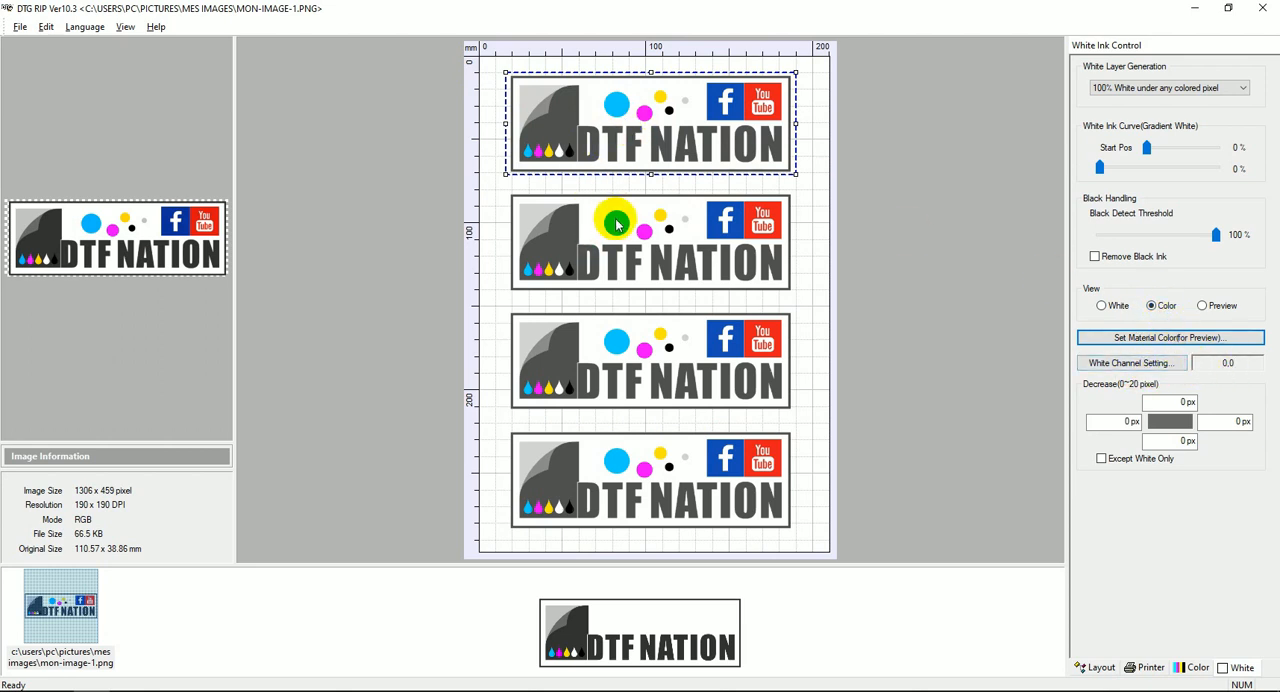
Apply the white channel setting with both channels 1 and 2 enabled.
left_click(1130, 363)
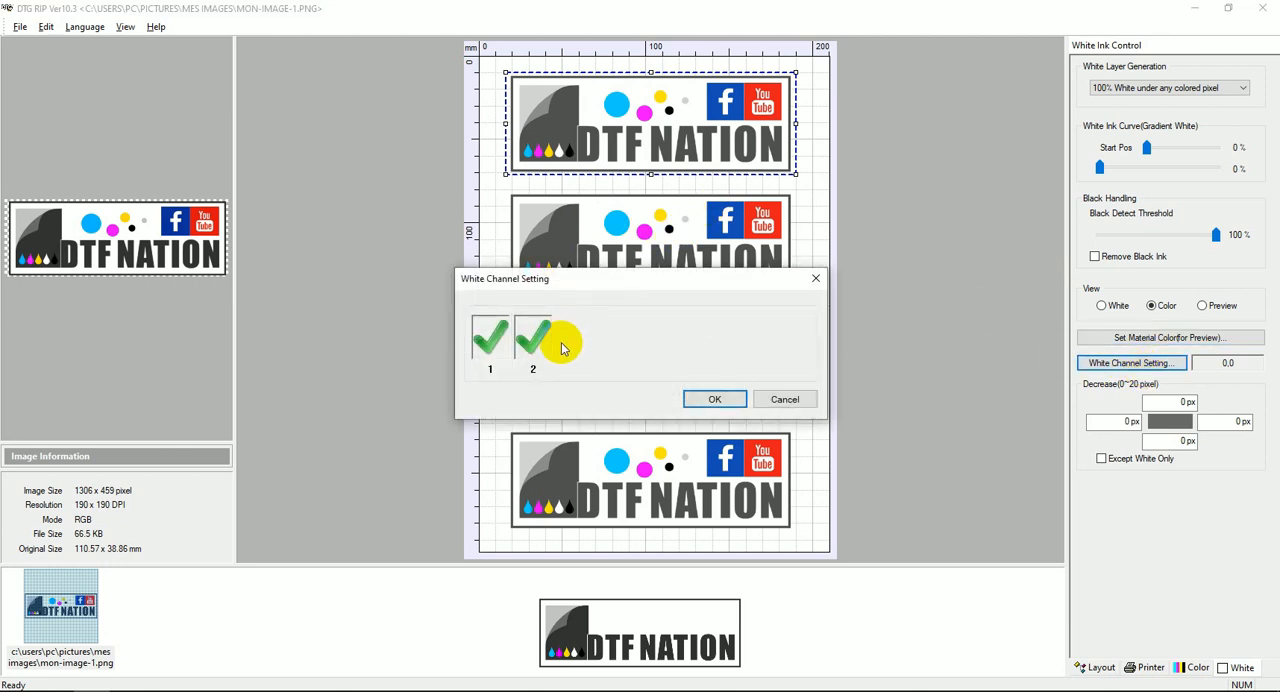
left_click(482, 338)
left_click(488, 338)
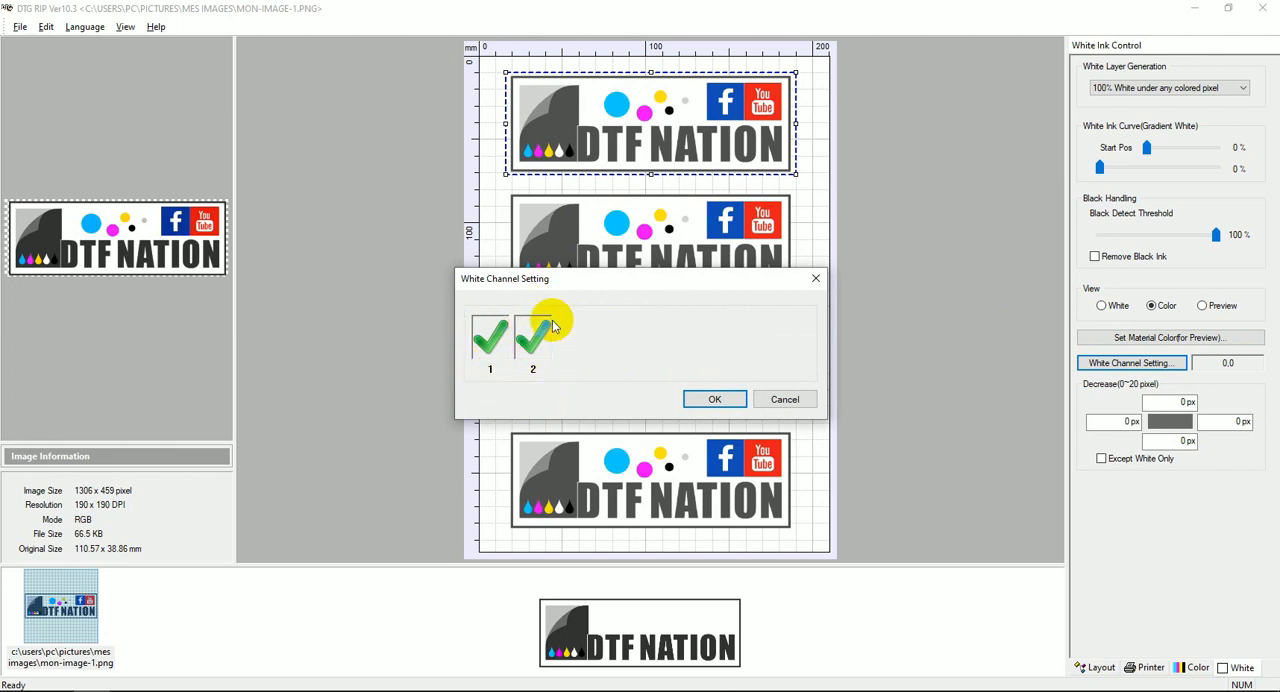
left_click(712, 399)
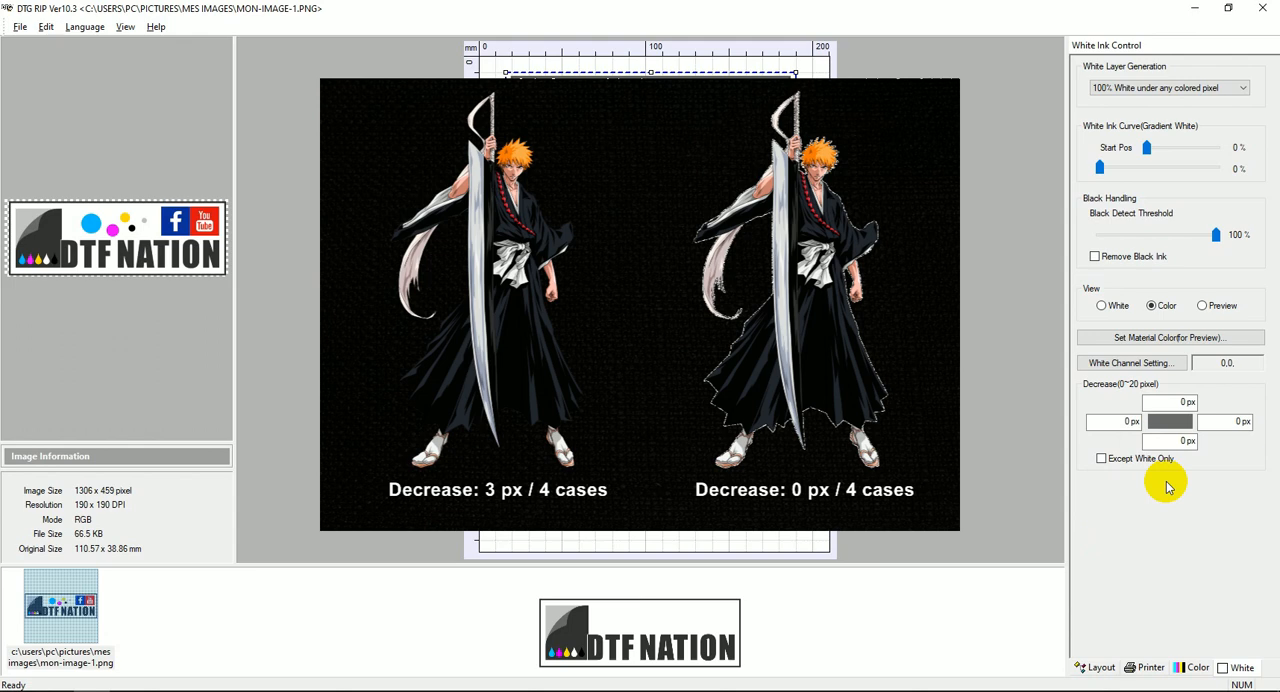
Set the white layer decrease to 3 px on all four sides and enable Except White Only.
left_click(1188, 402)
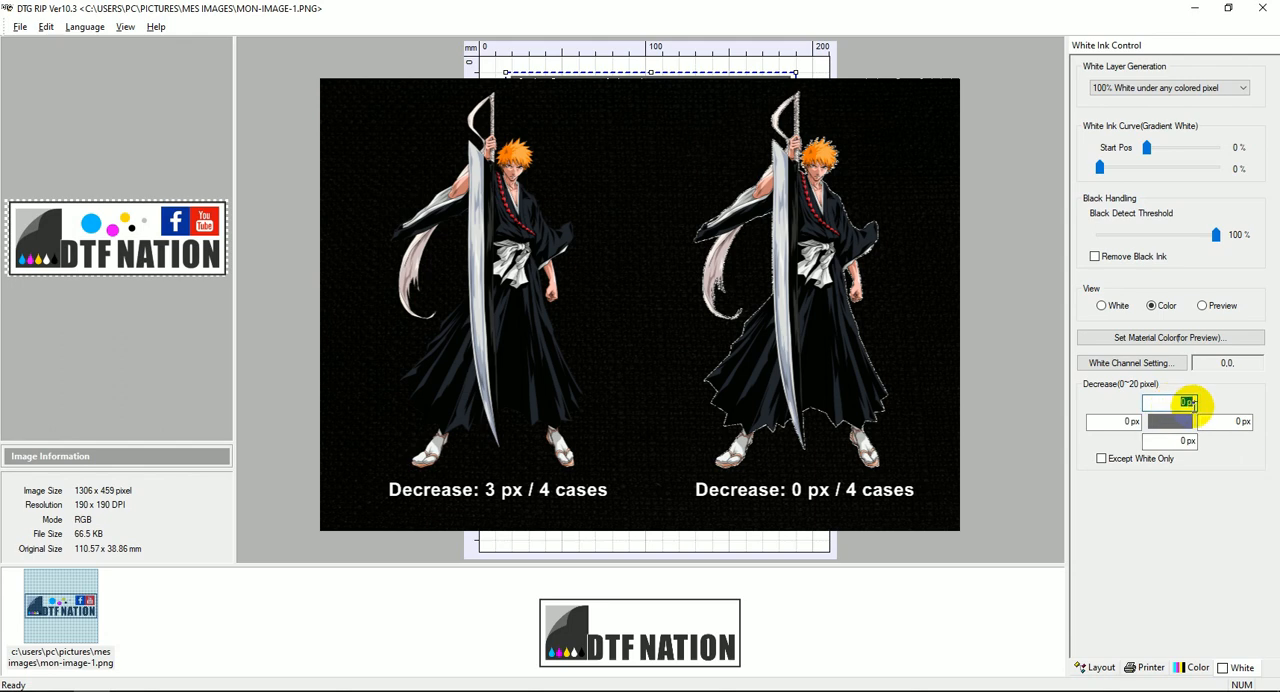
type("3")
left_click(1130, 421)
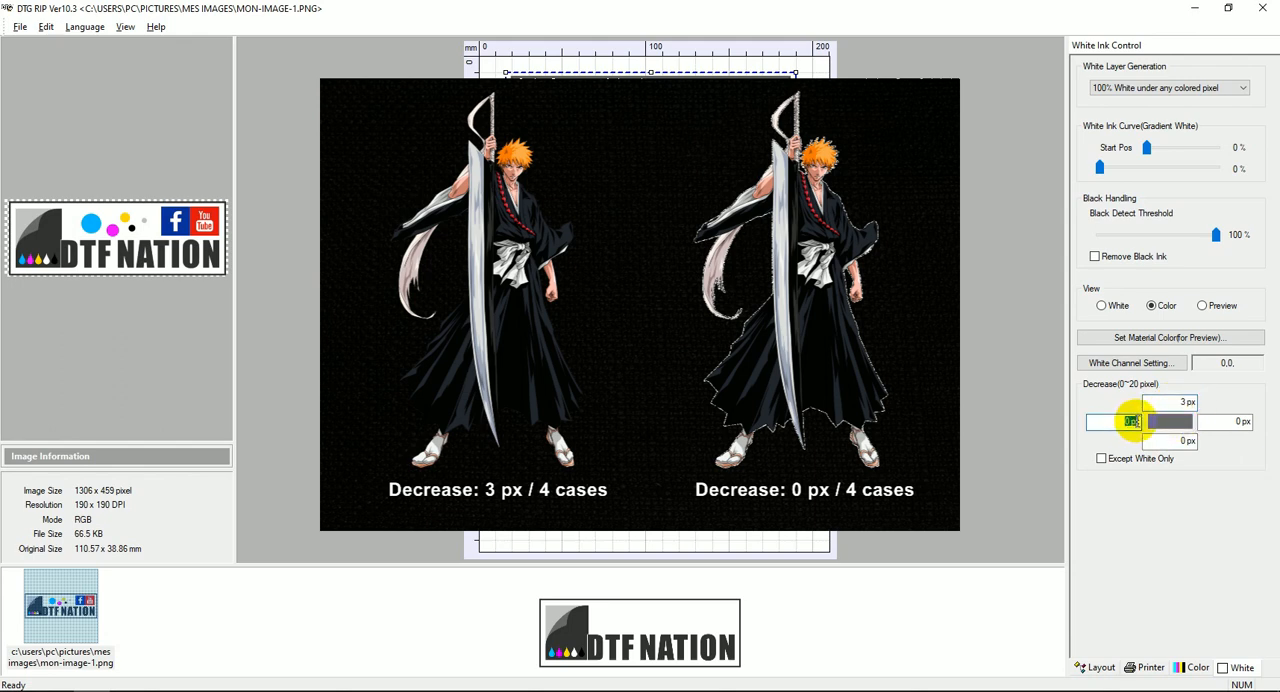
type("3")
left_click(1172, 440)
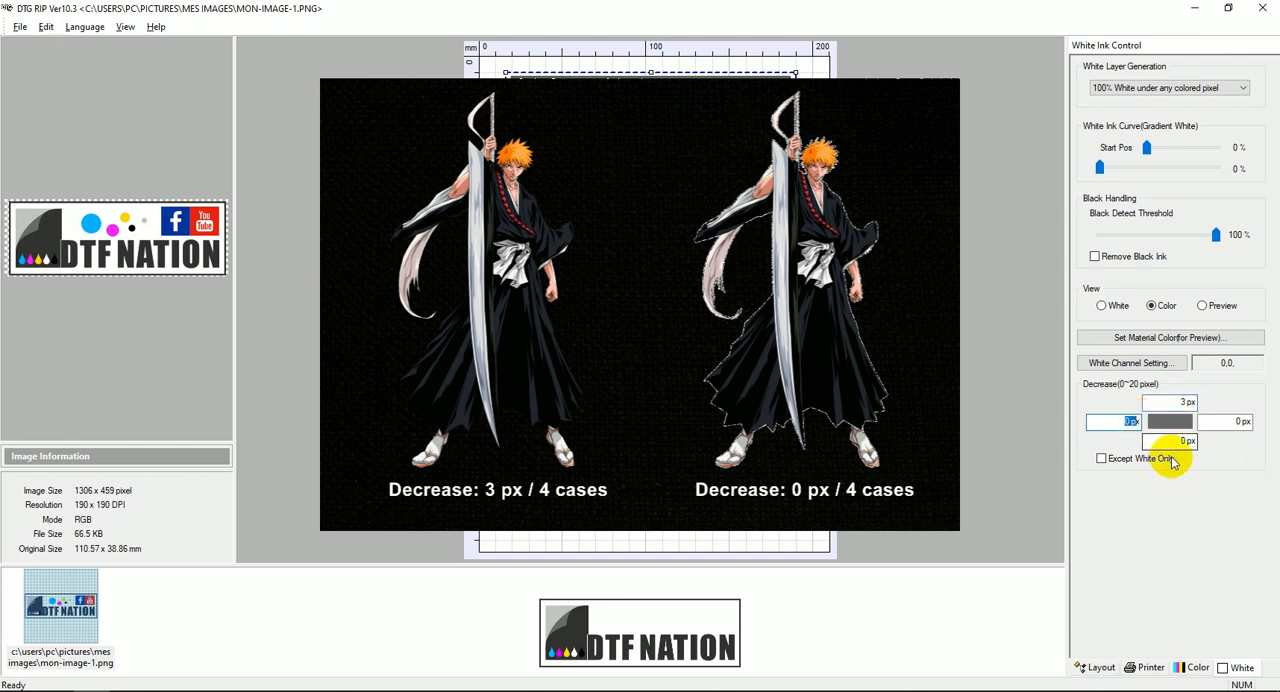
type("3")
left_click(1236, 421)
type("3")
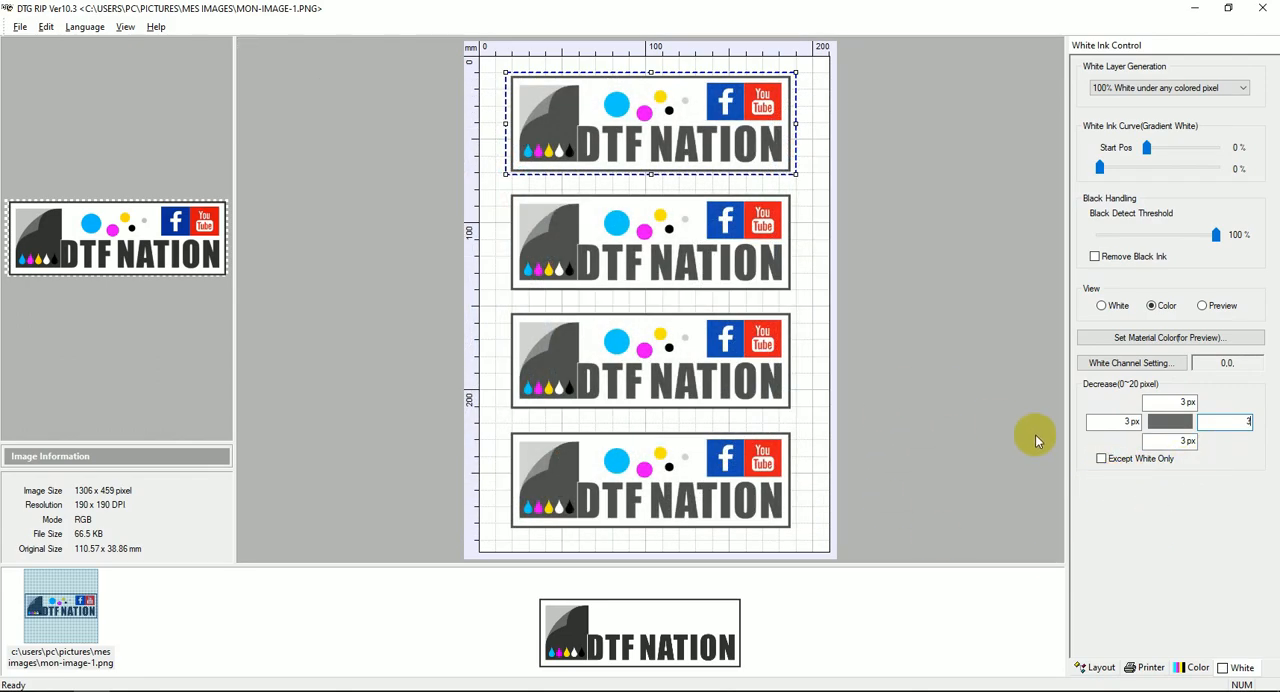
left_click(1101, 464)
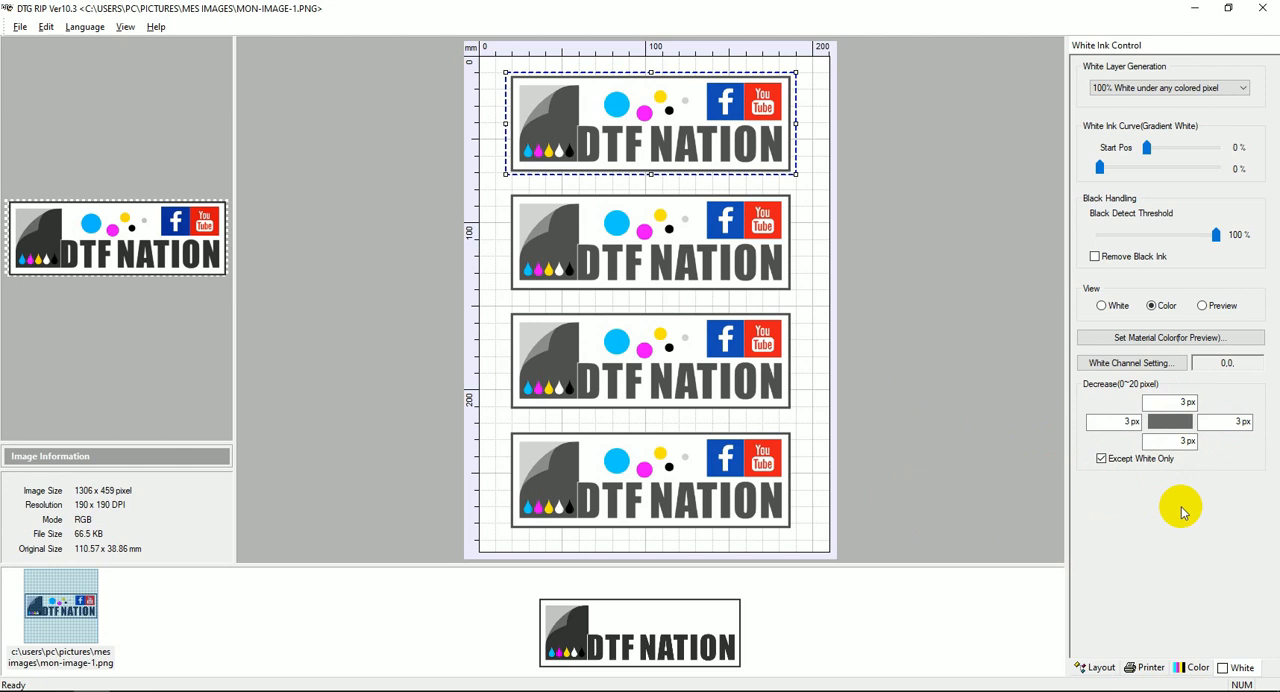
Review the printer and color settings and mirror the repeated logos horizontally in the layout.
left_click(1146, 668)
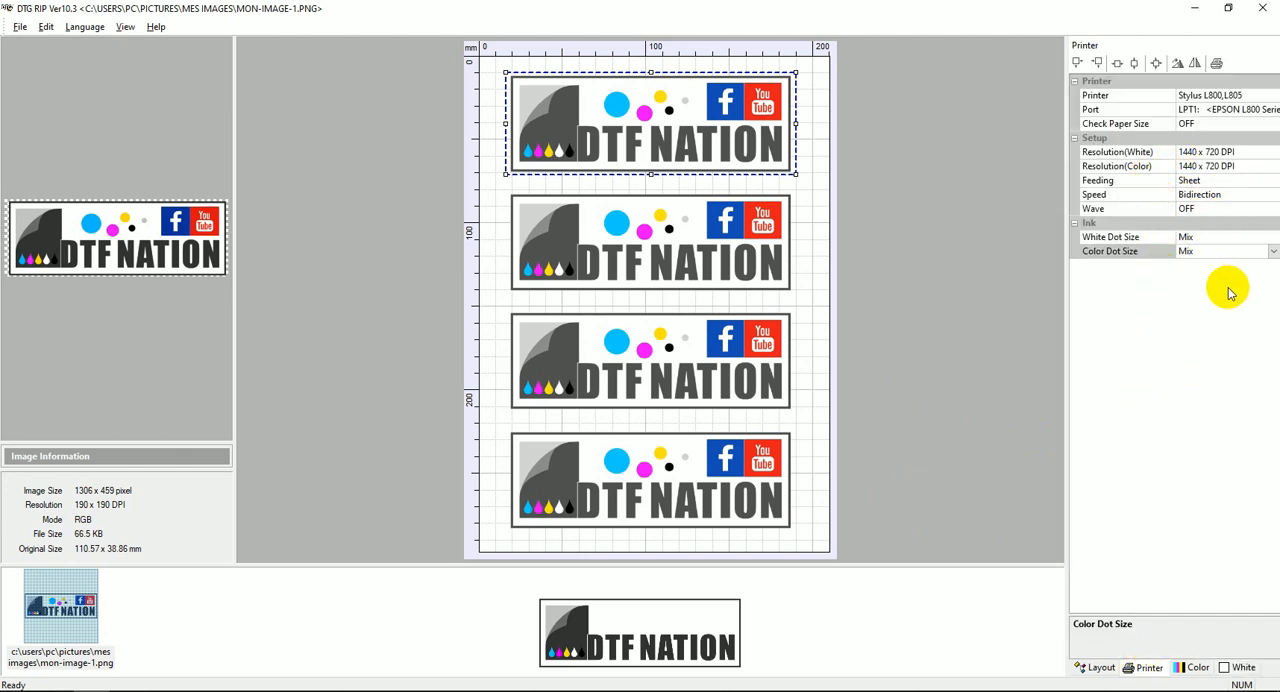
left_click(1190, 667)
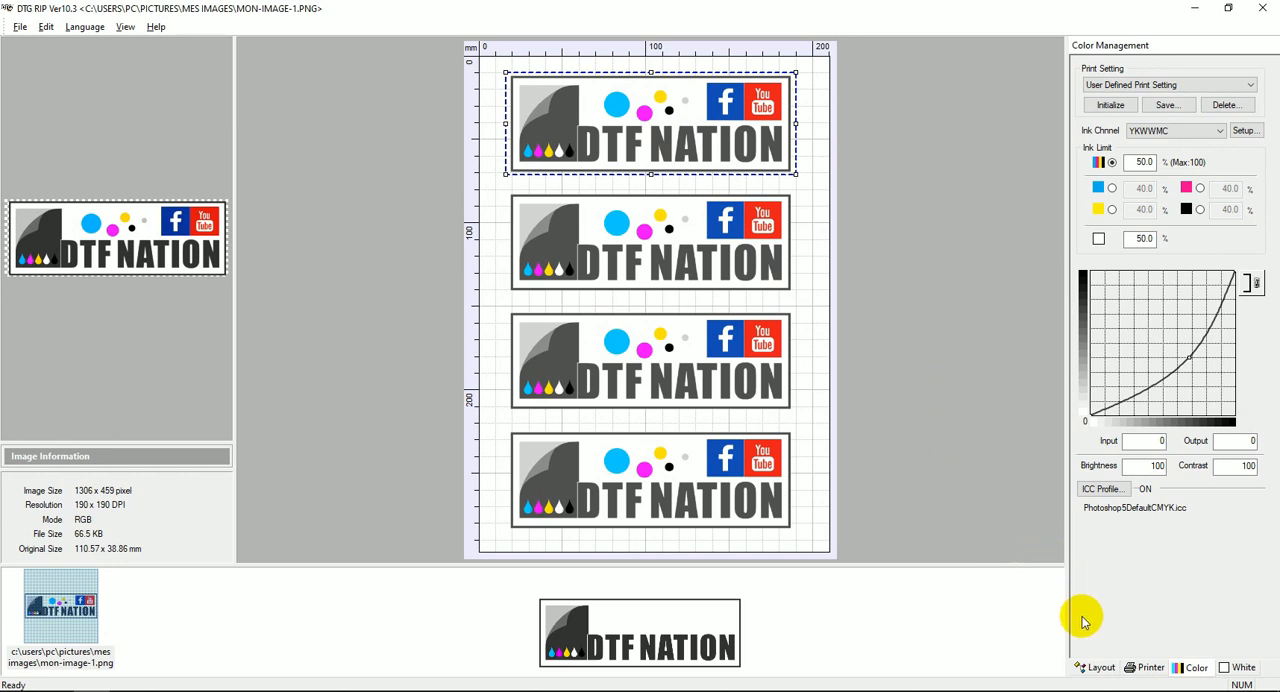
left_click(1094, 672)
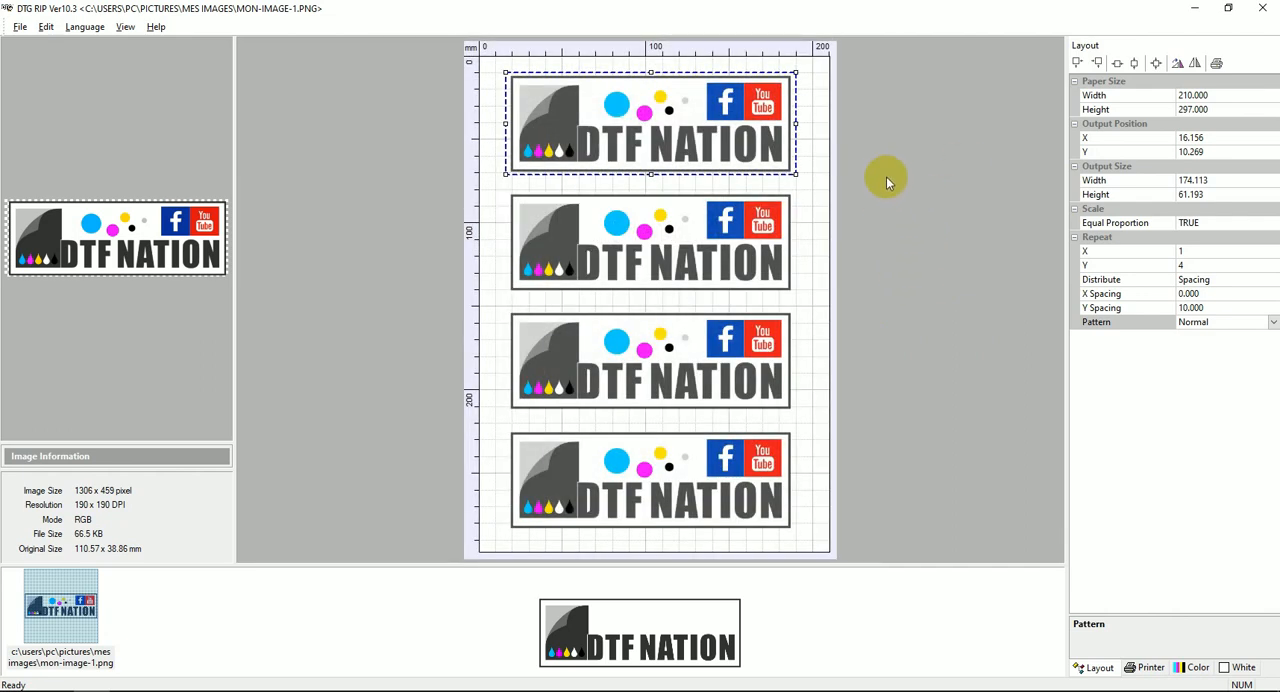
left_click(1196, 64)
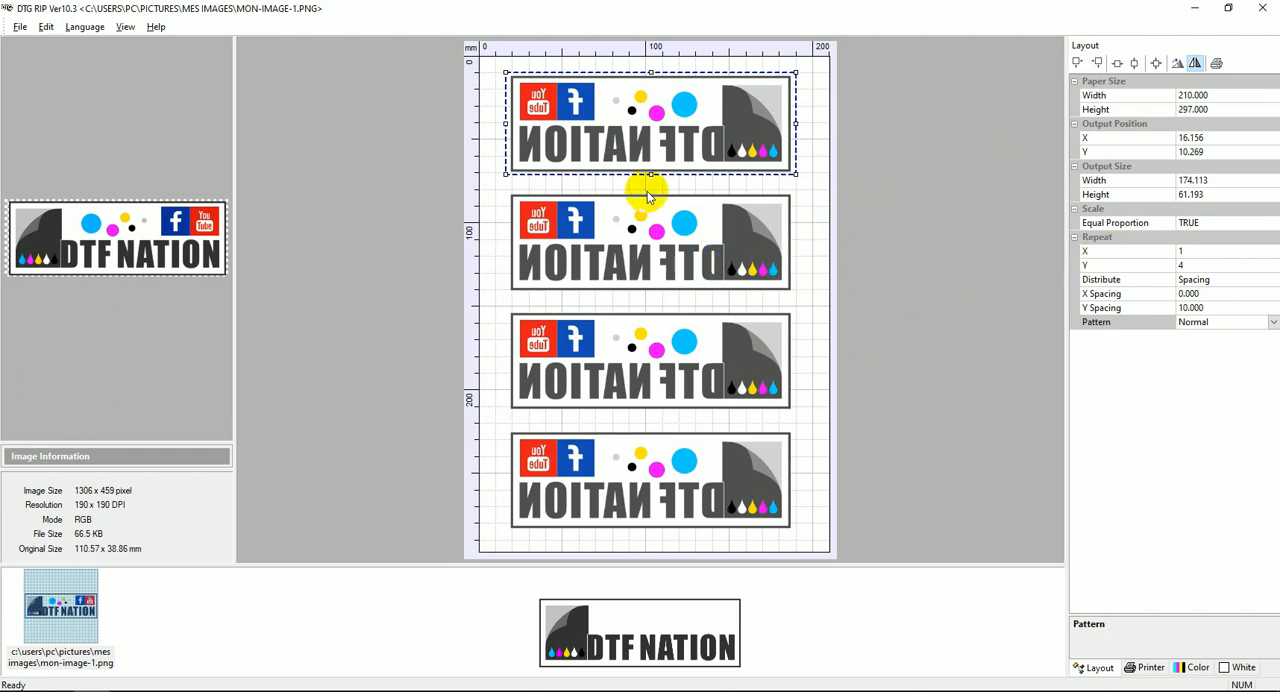
Open the printer spool to check the EPSON L800 Series print queue, and close it.
left_click(20, 28)
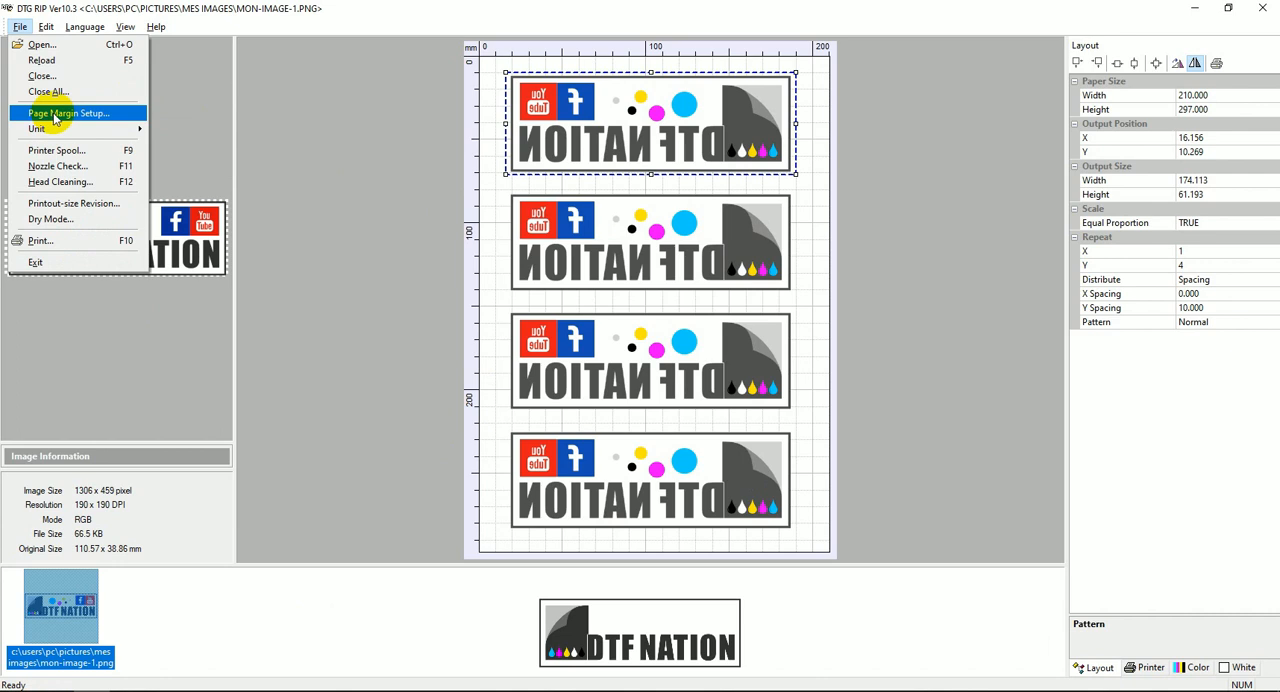
left_click(63, 150)
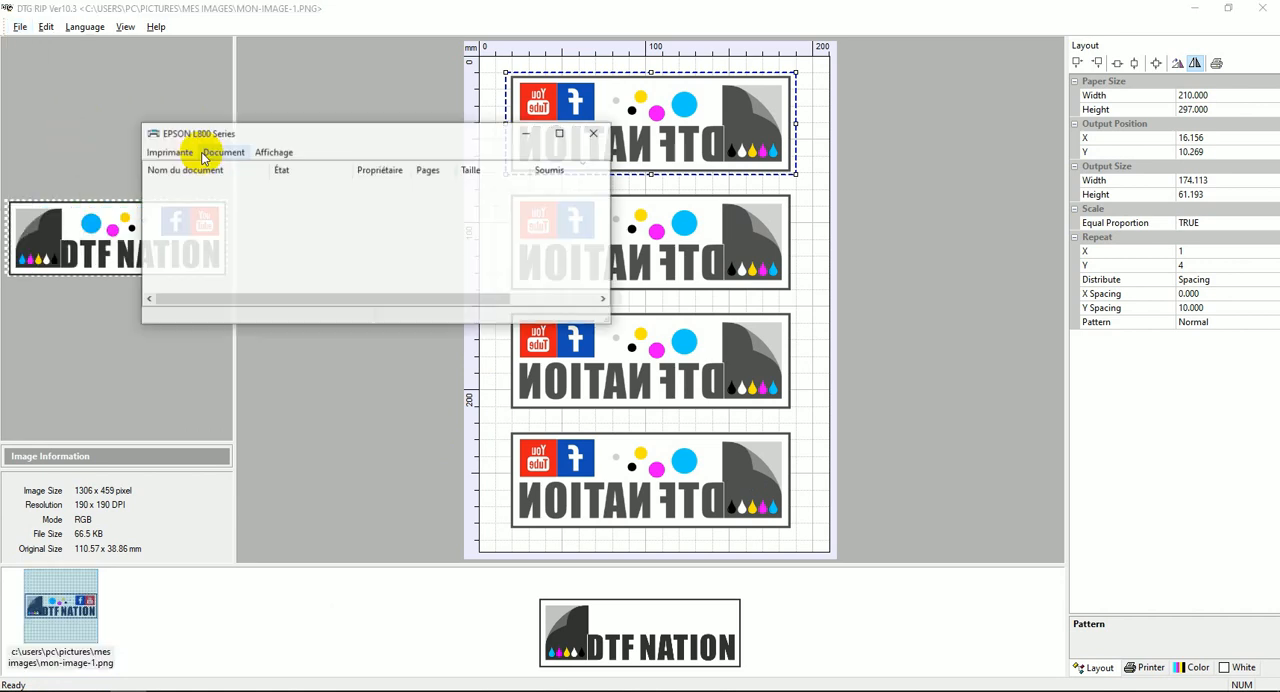
left_click_drag(240, 140, 277, 133)
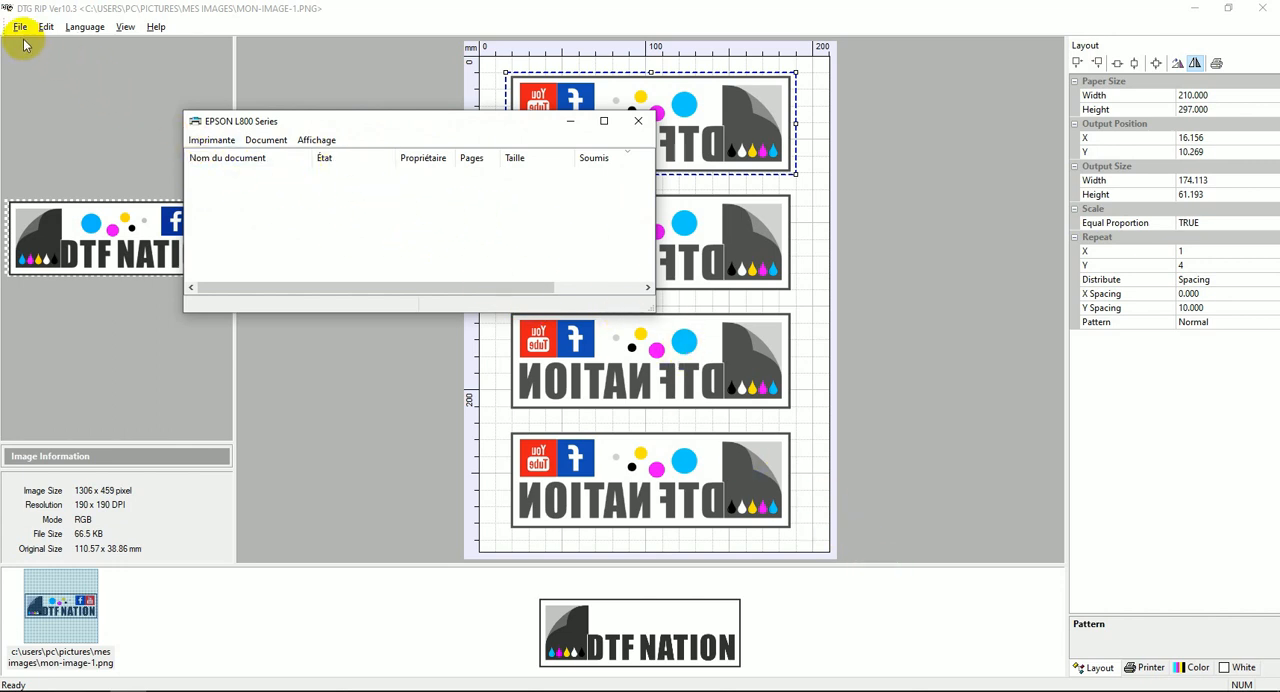
left_click(631, 128)
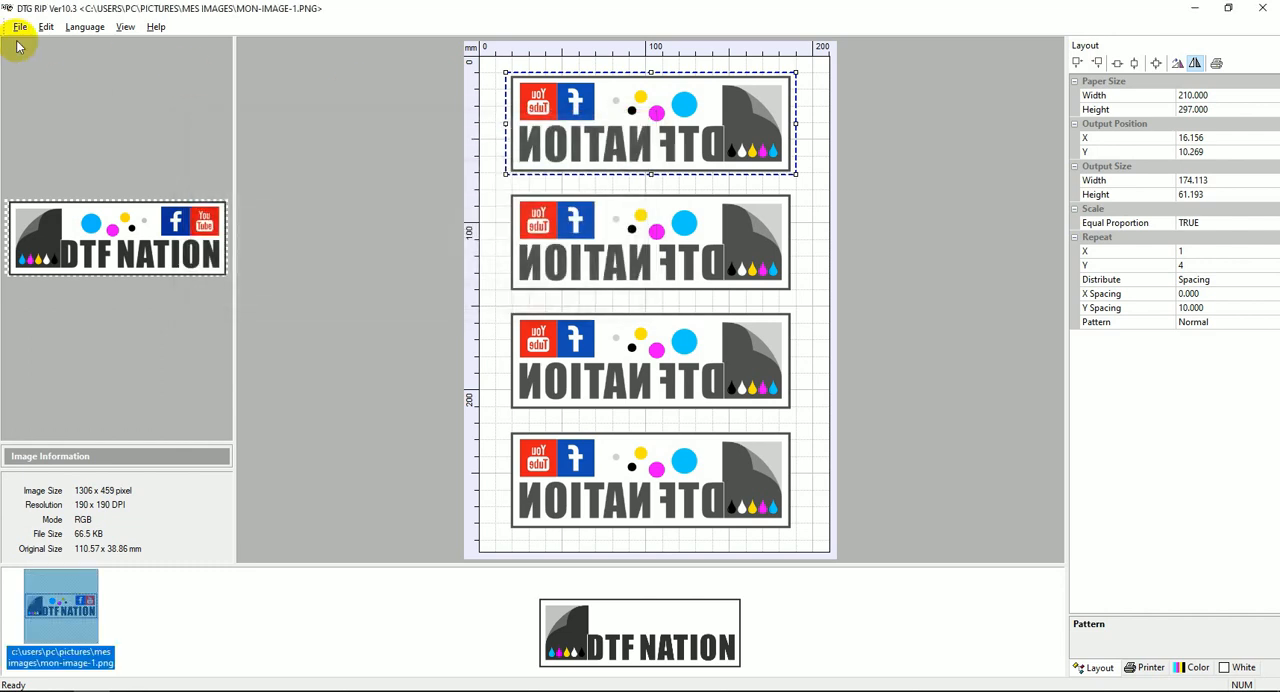
Review the file commands and the layout, printer and color management settings before printing.
left_click(20, 26)
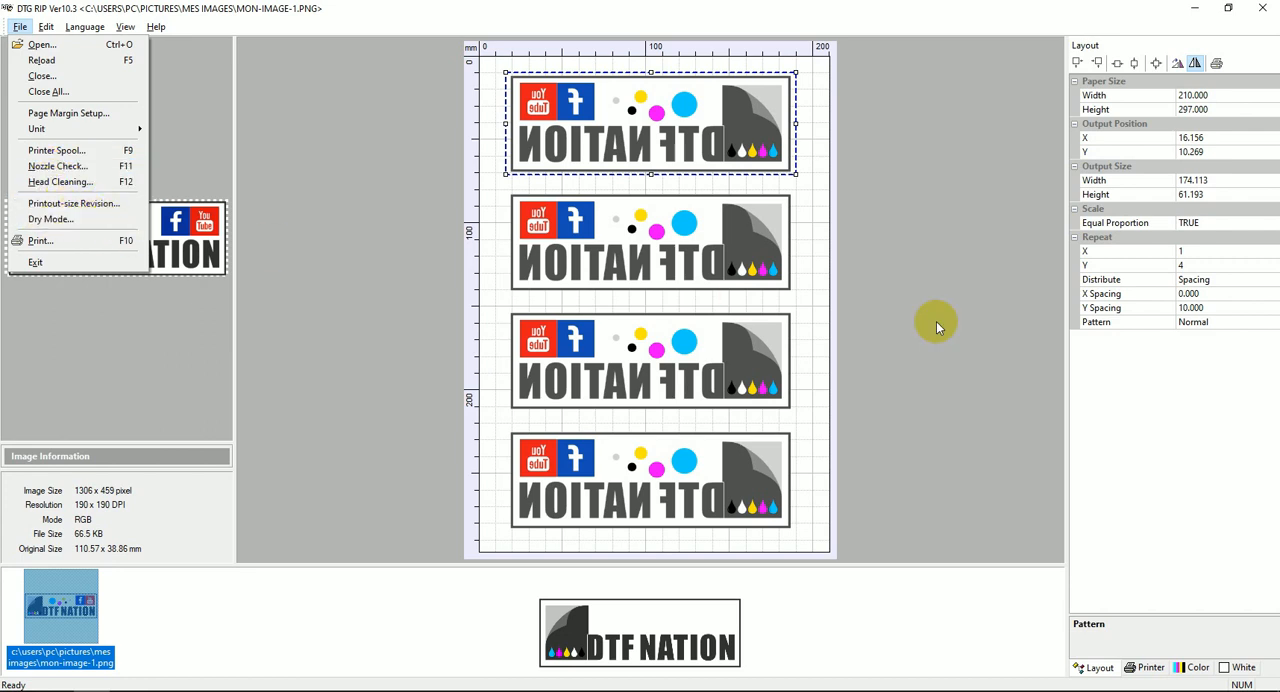
left_click(1173, 365)
left_click(1152, 667)
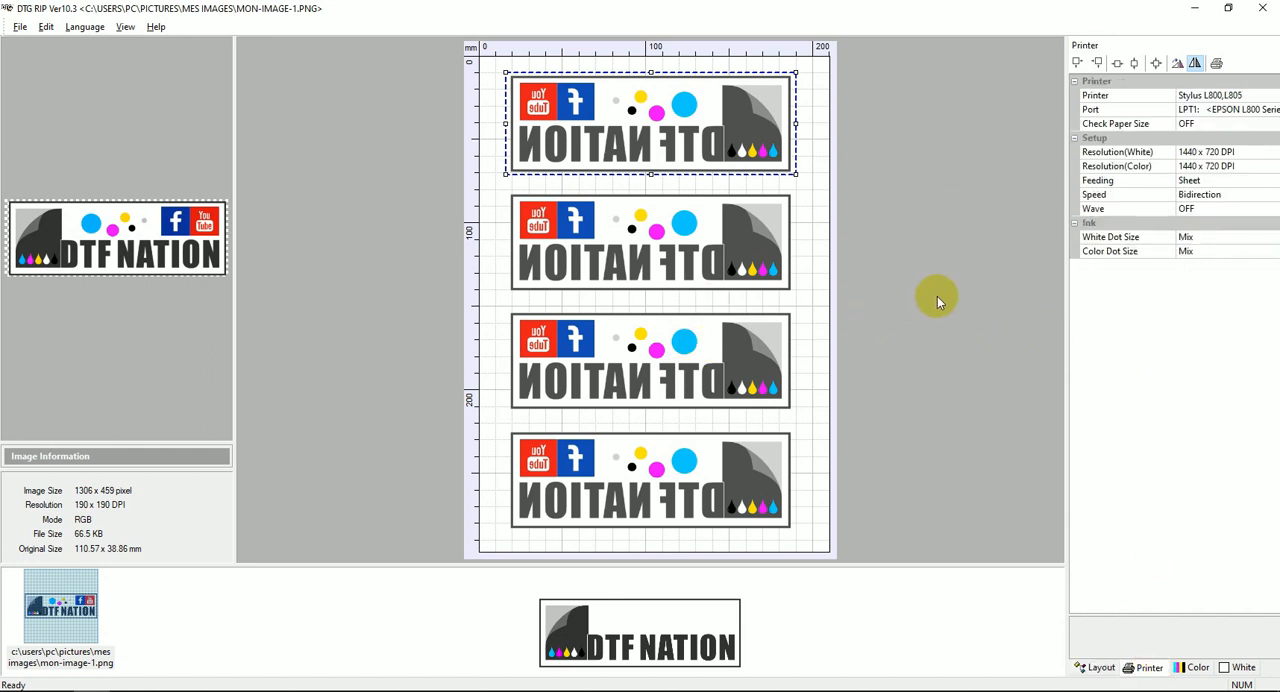
left_click(1100, 666)
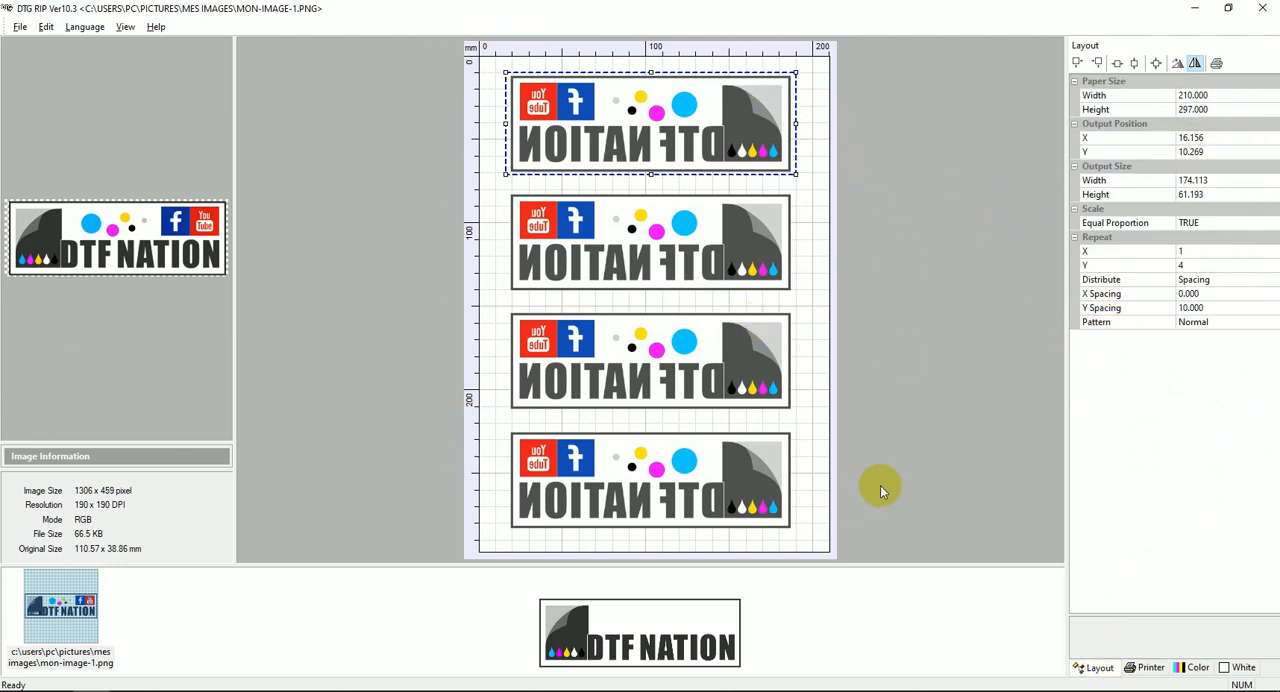
left_click(1148, 667)
left_click(1193, 667)
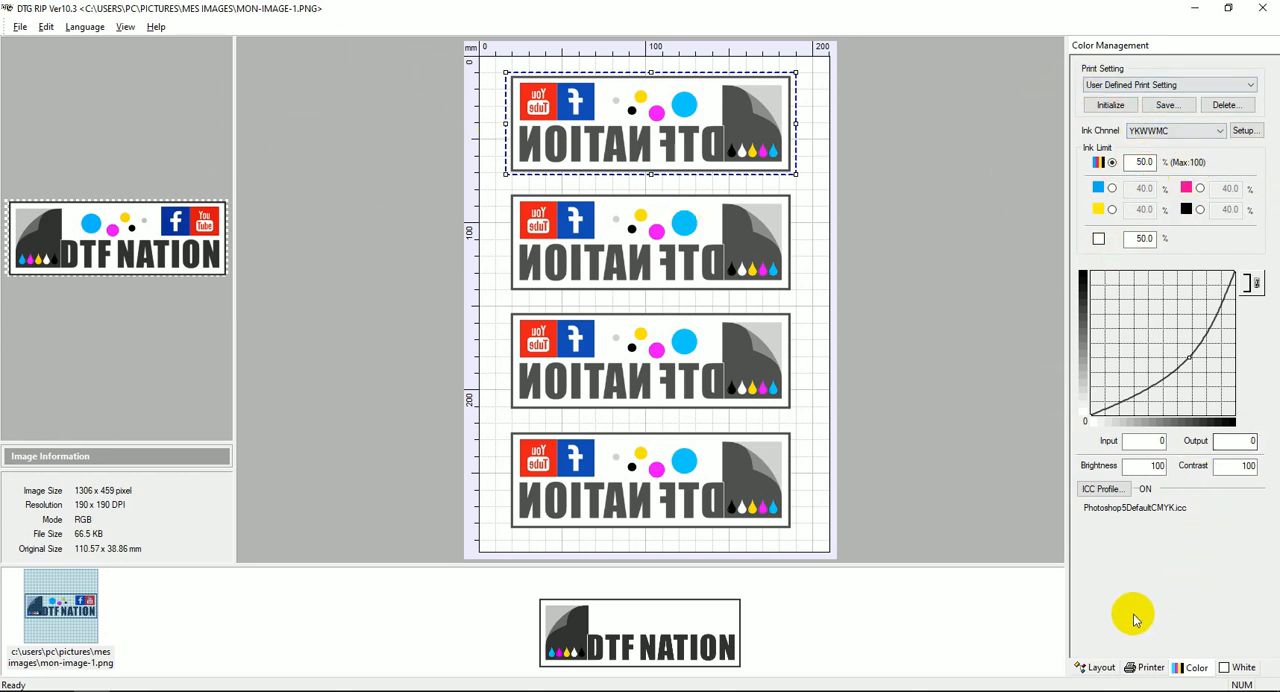
left_click(1146, 668)
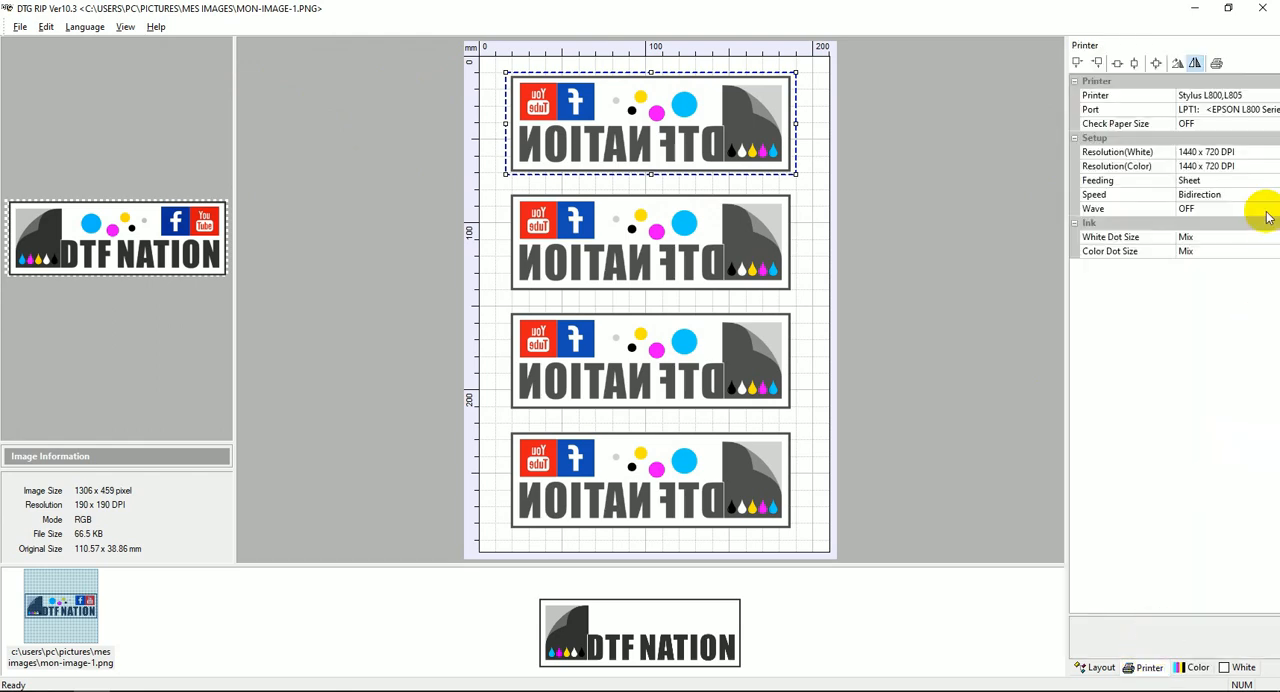
Start printing one copy of the layout with Print Color First and WHITE+COLOR enabled, and cancel the job during processing.
left_click(1217, 63)
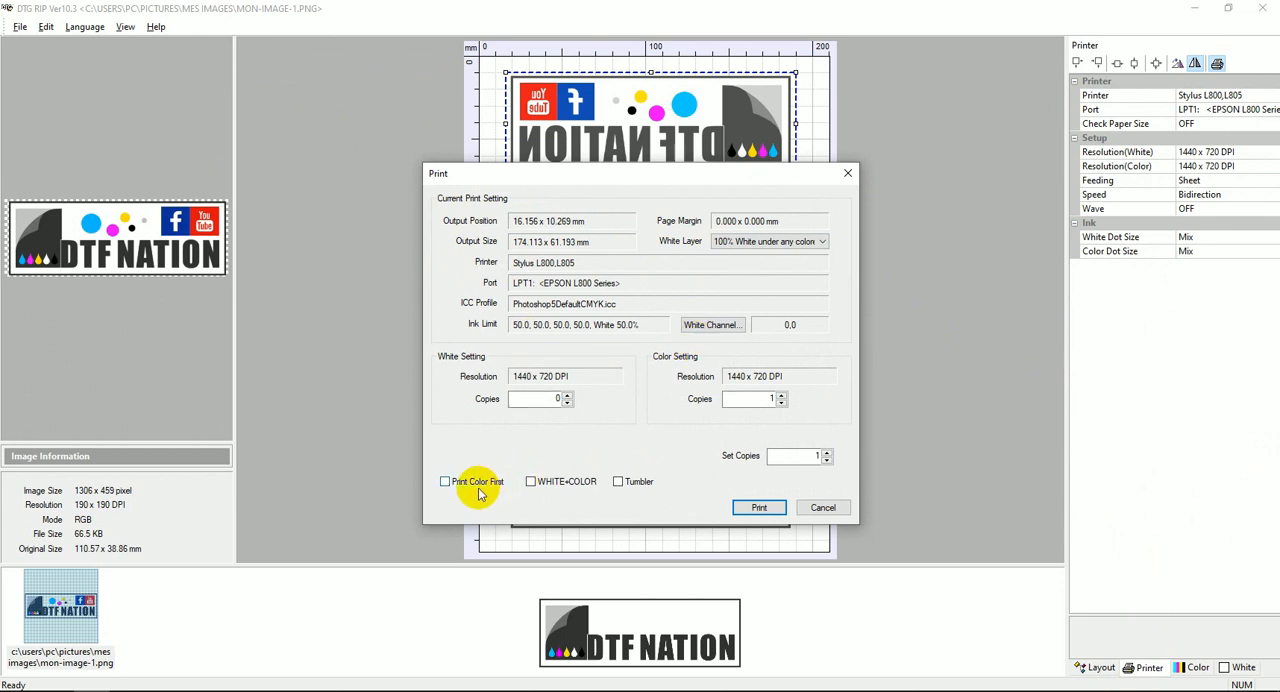
left_click(444, 482)
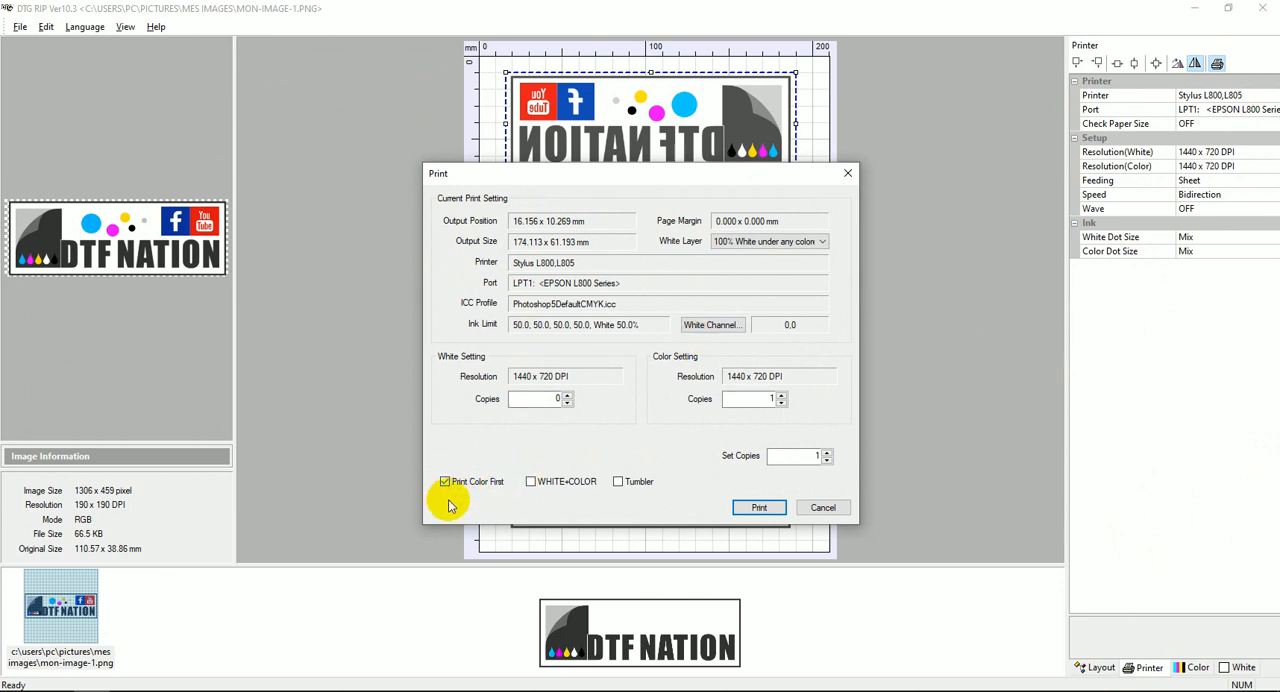
left_click(531, 483)
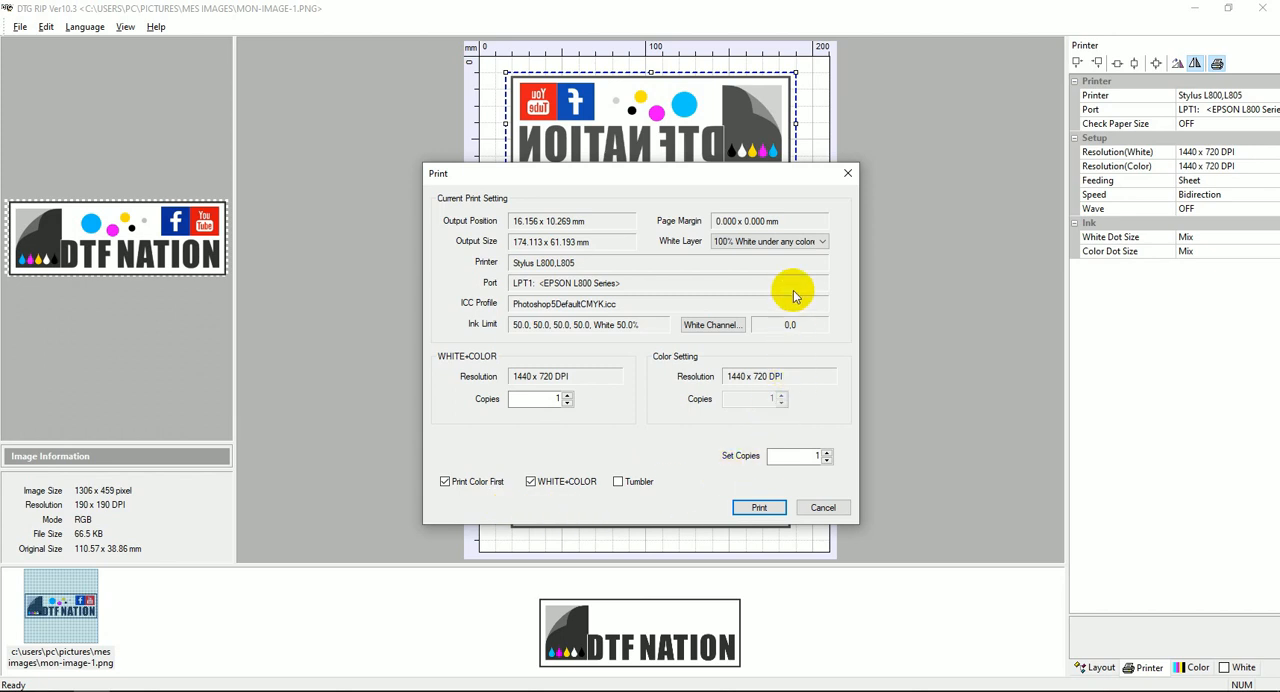
left_click(757, 508)
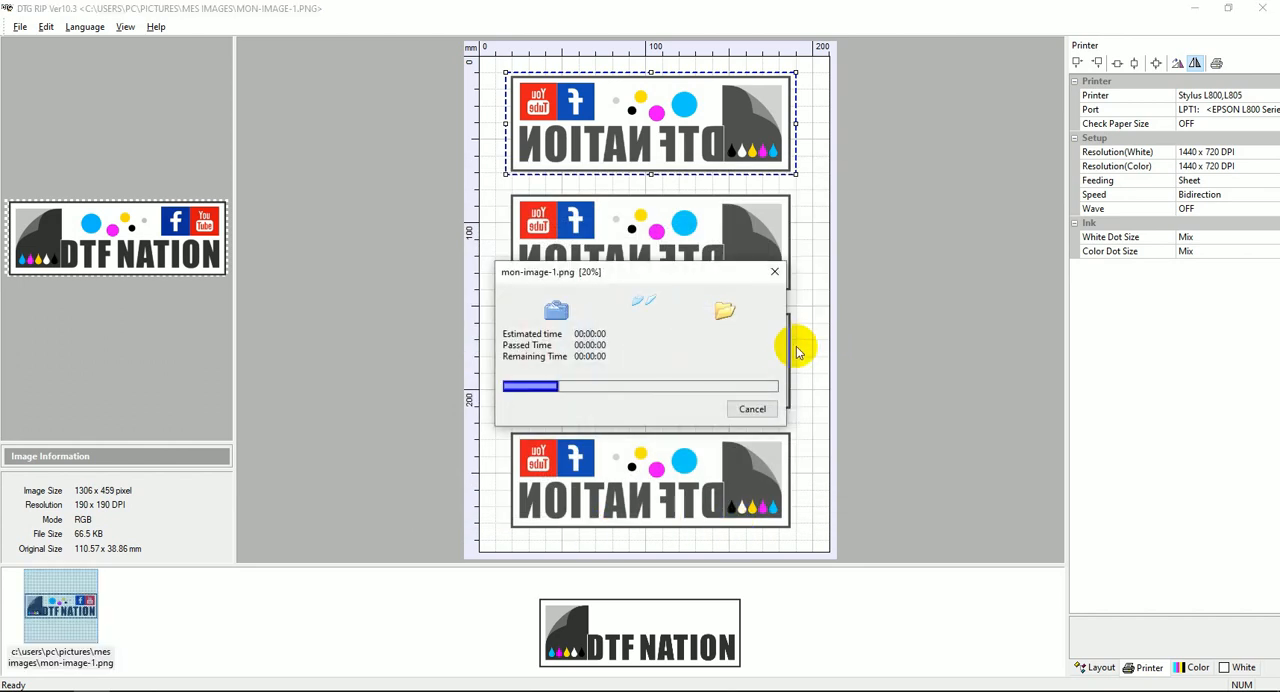
left_click(755, 404)
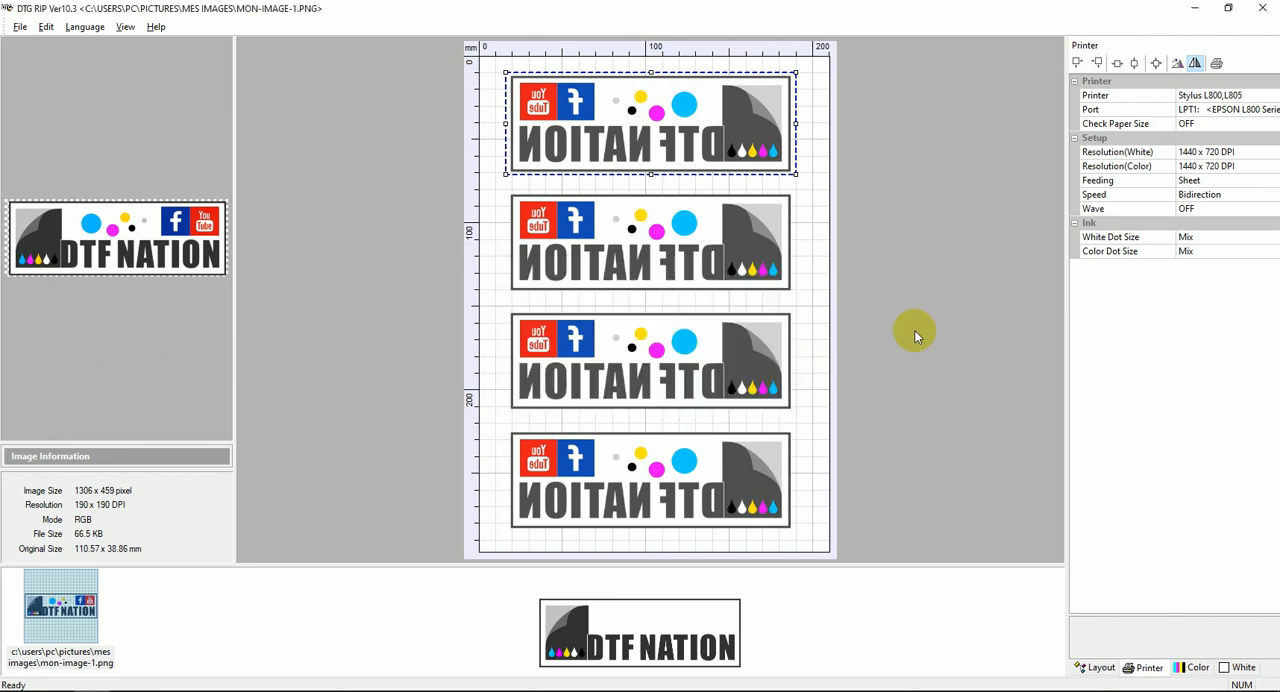